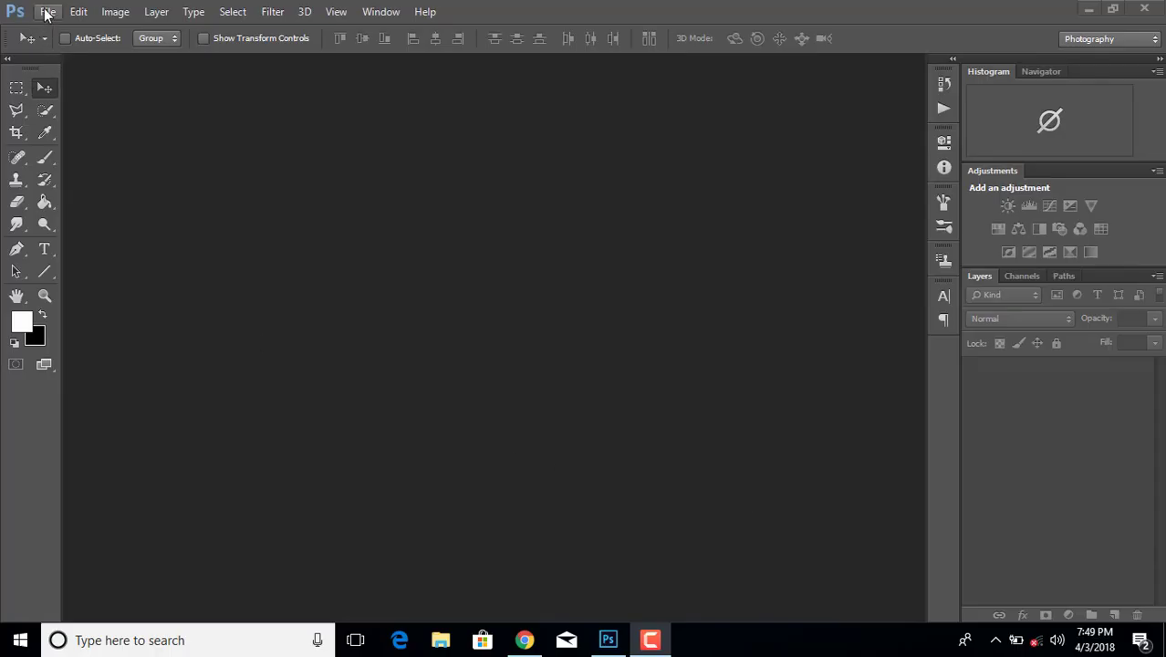
- Open the beach photo Untitled-2.jpg and dock its window as a tab
left_click(47, 13)
left_click(54, 44)
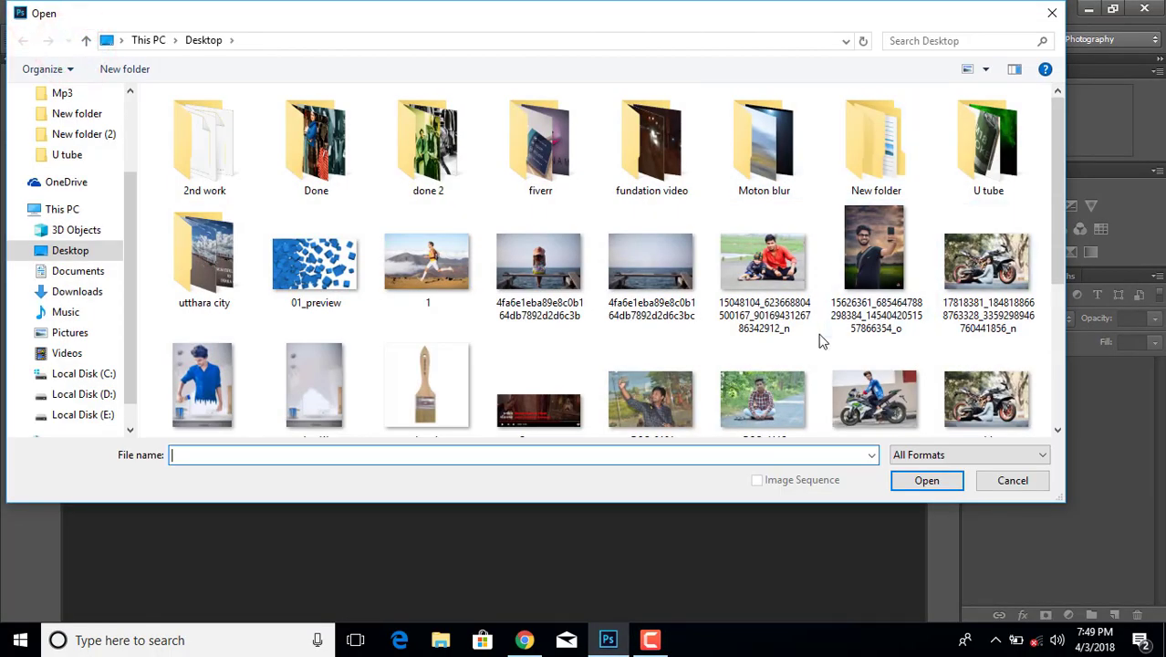
left_click_drag(1060, 207, 1075, 361)
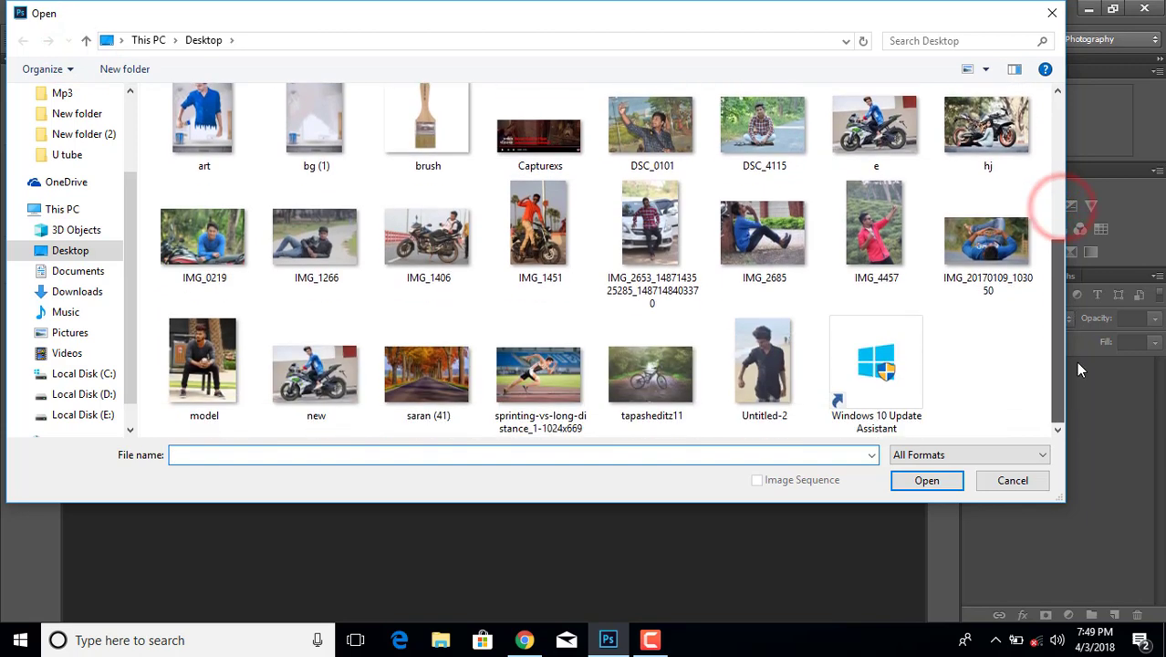
double_click(781, 383)
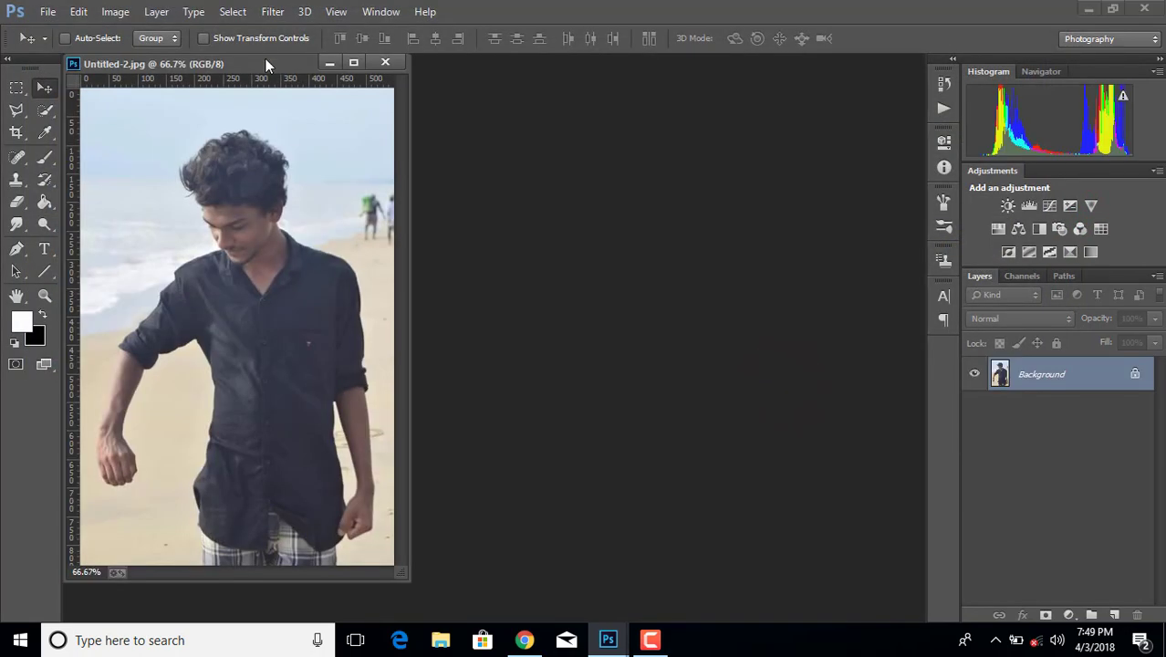
left_click_drag(266, 63, 305, 56)
- Unlock the Background layer, quick-select the man's shirt, head and arm, and add a layer mask
left_click(1136, 376)
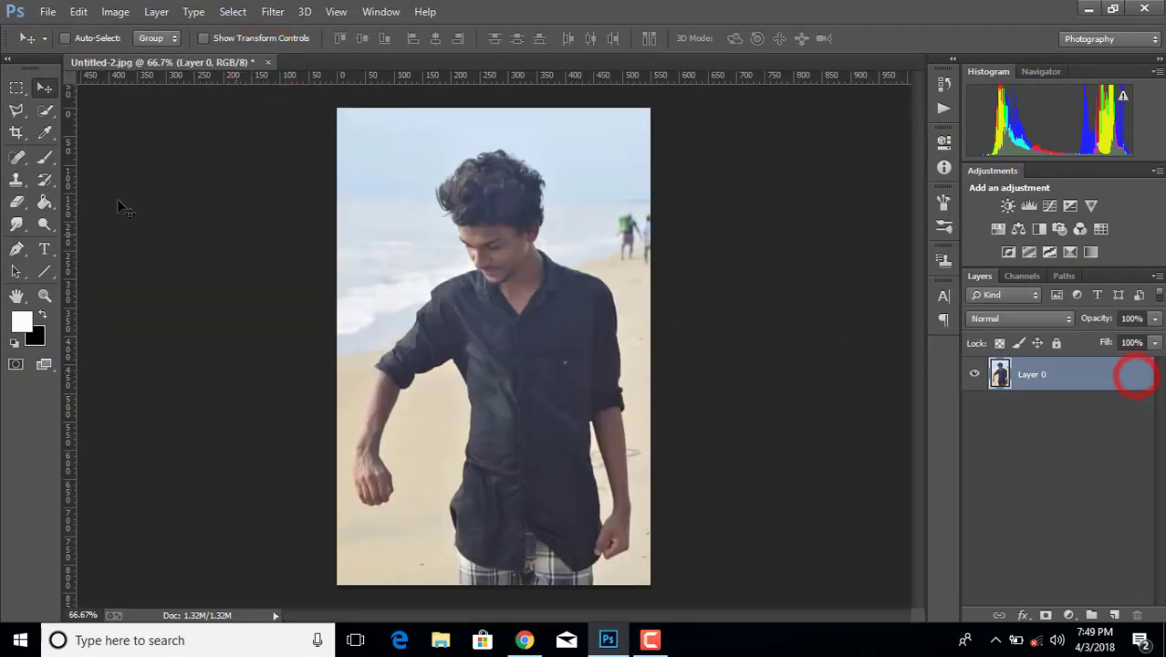
left_click(44, 112)
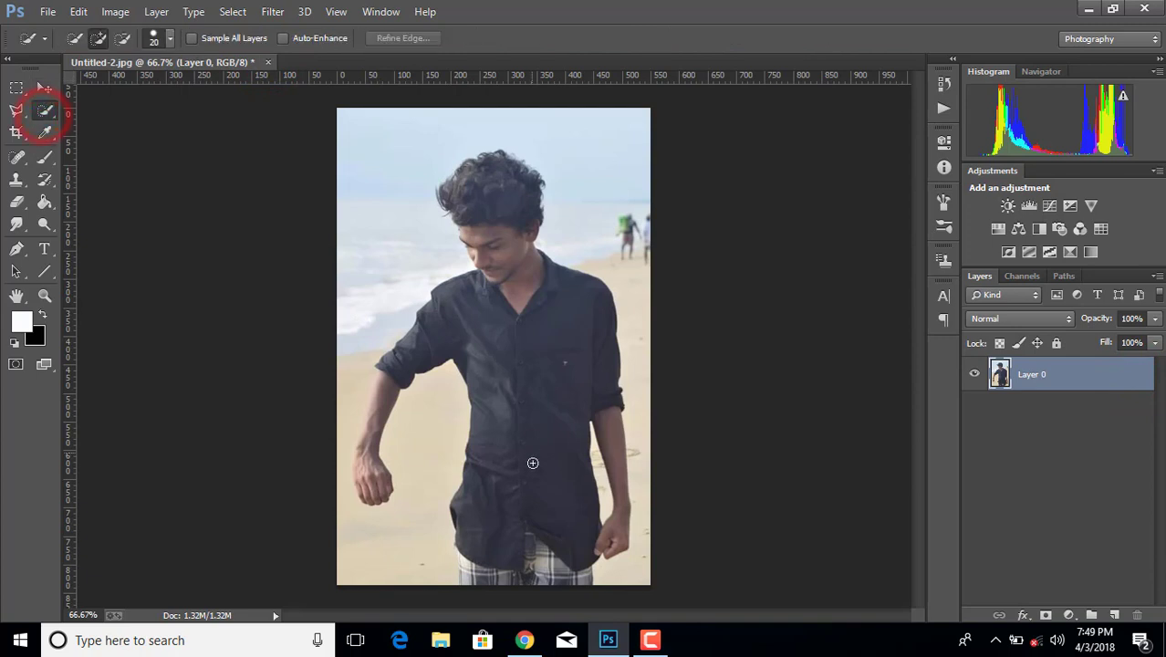
left_click_drag(463, 568, 499, 282)
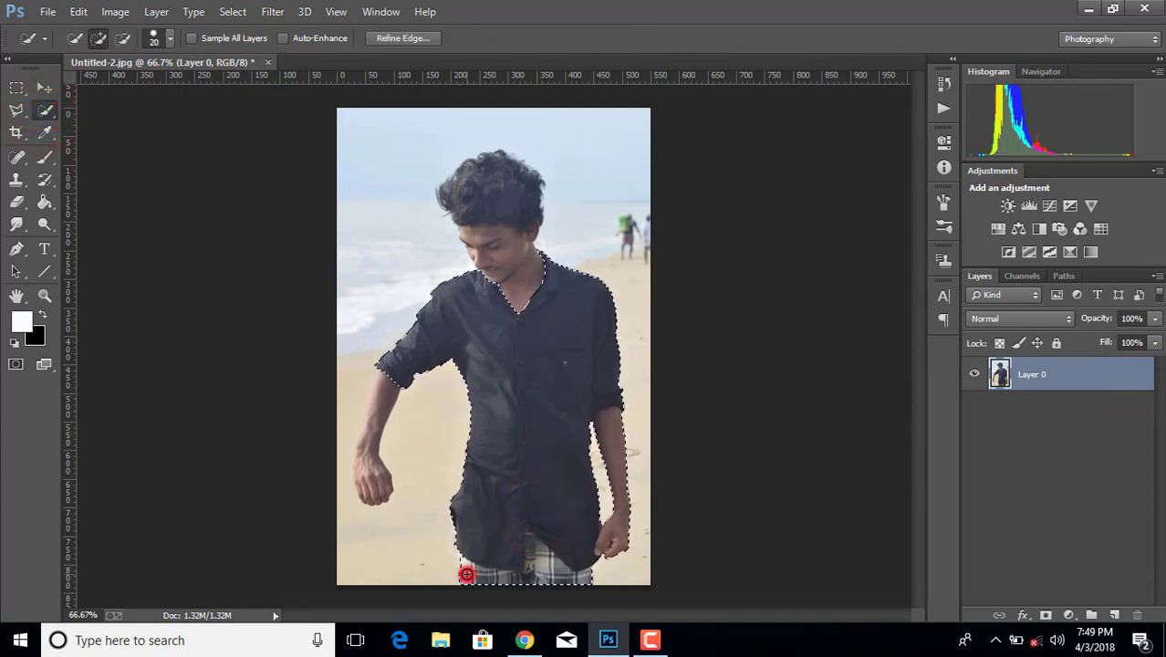
left_click(472, 247)
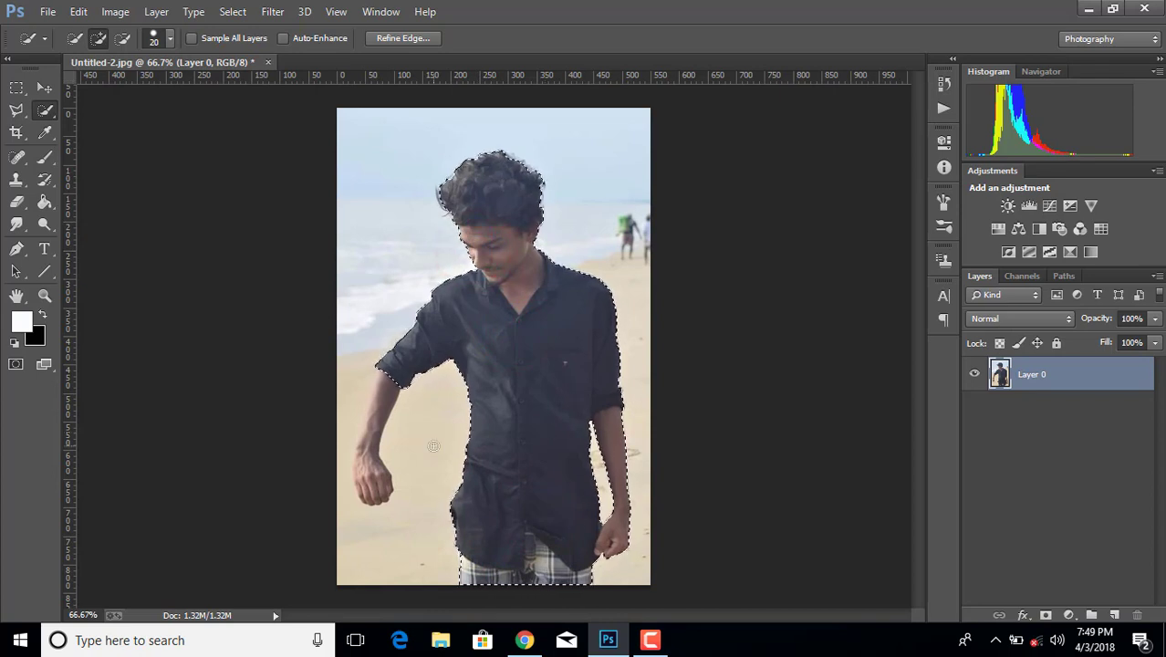
left_click(382, 379)
left_click(358, 470)
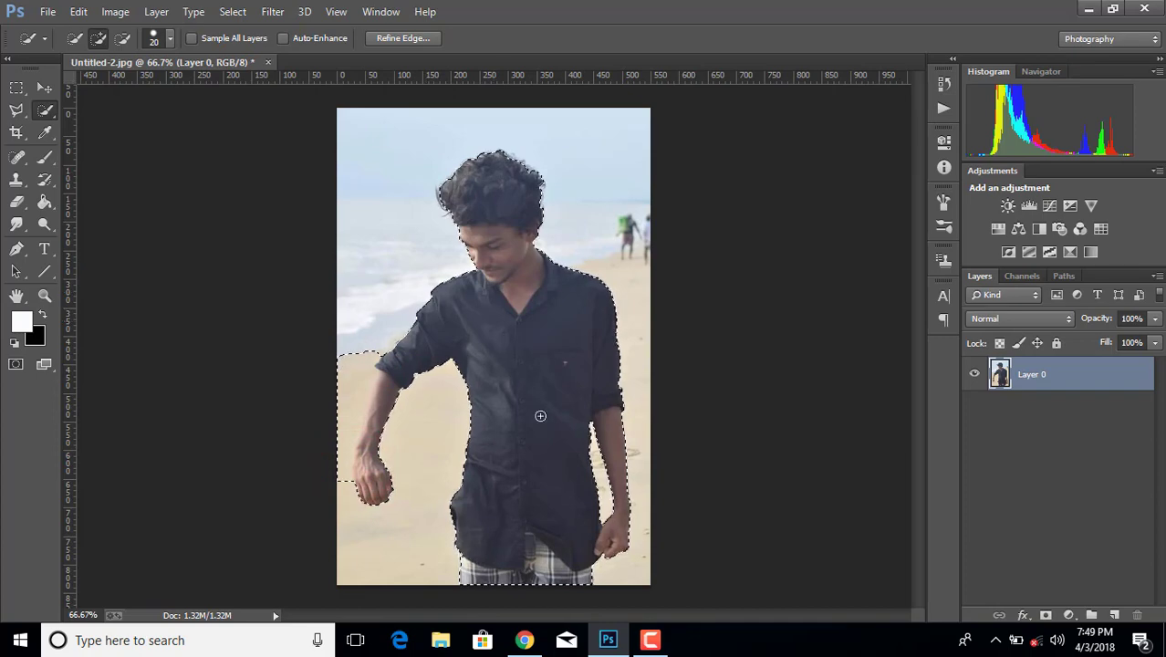
left_click(1045, 614)
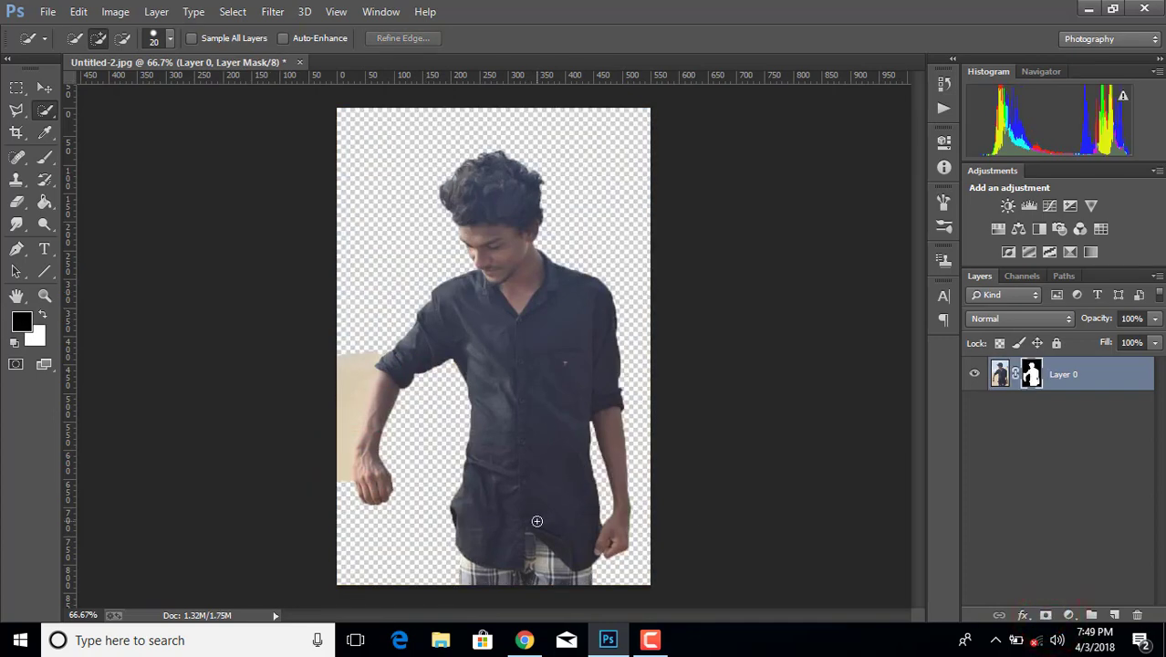
- Zoom in and trace a Pen path from the beige patch's bottom up the forearm to the shoulder
scroll(536, 520, "up", 2)
left_click_drag(548, 614, 443, 614)
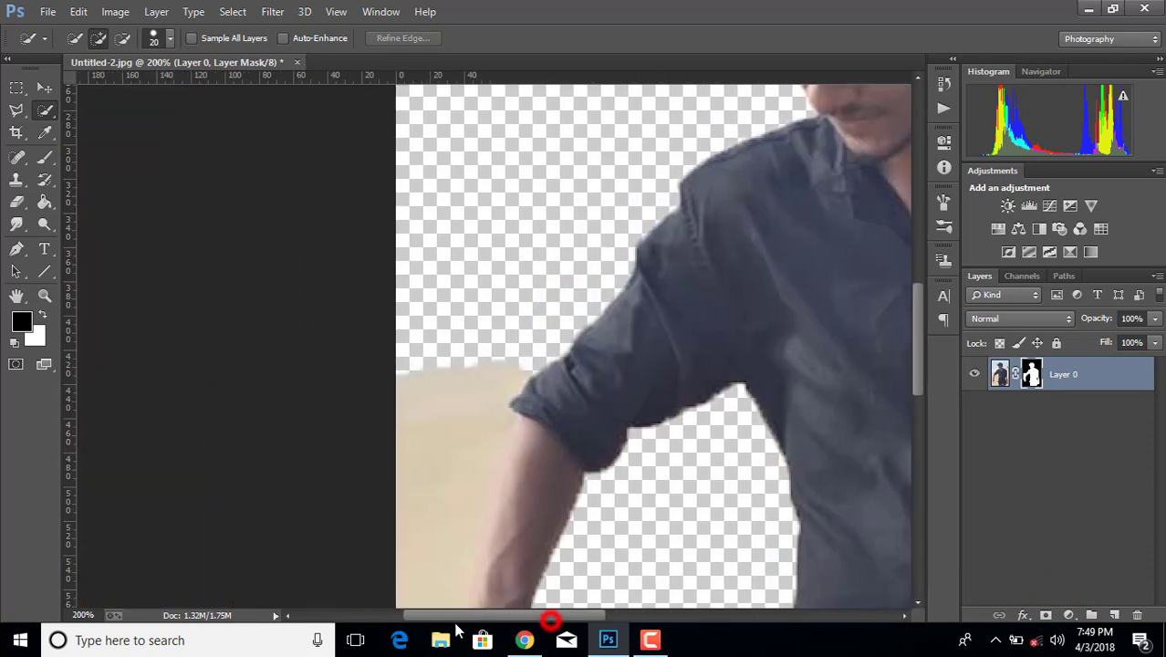
left_click_drag(917, 334, 923, 405)
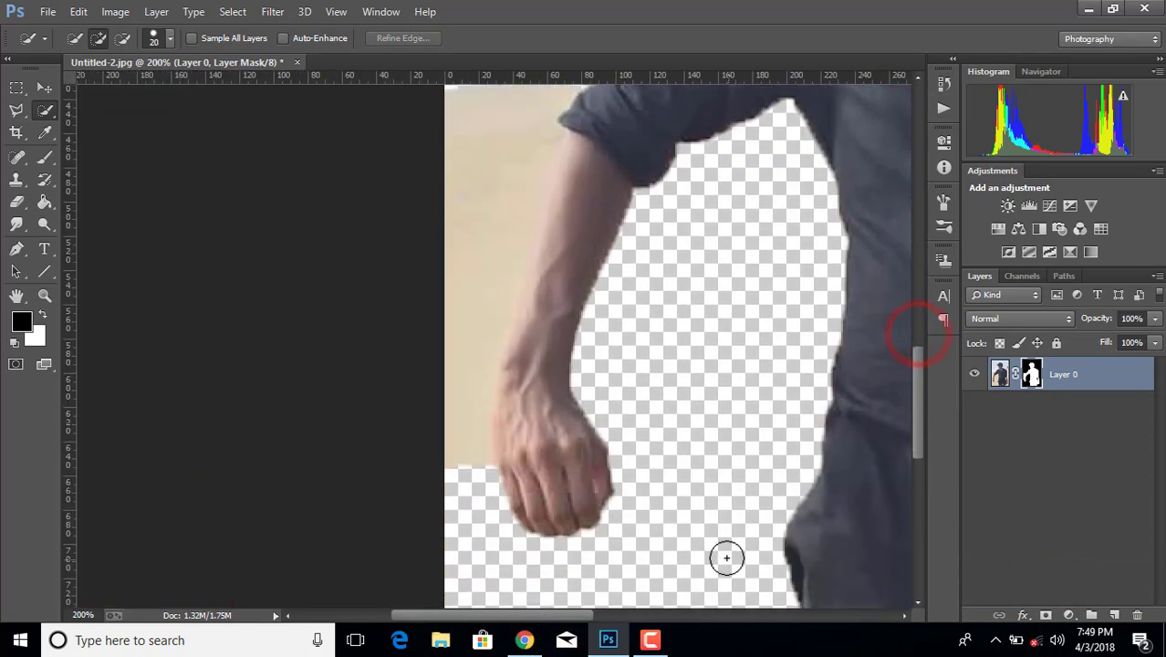
scroll(772, 546, "down", 1)
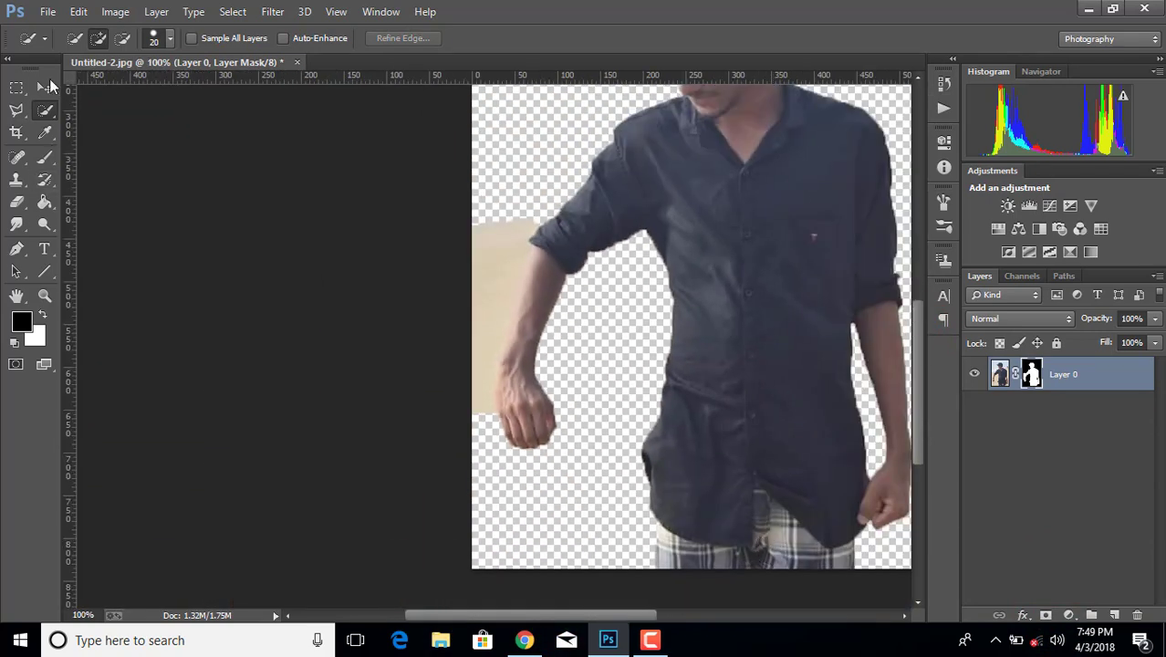
left_click(18, 248)
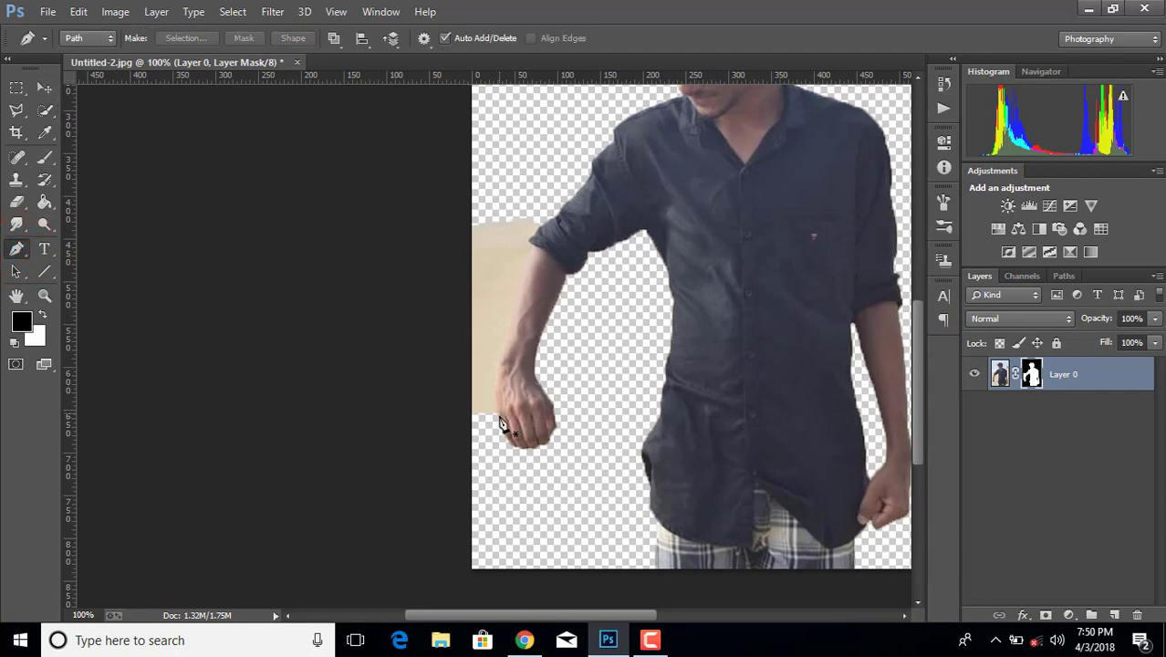
scroll(498, 429, "up", 1)
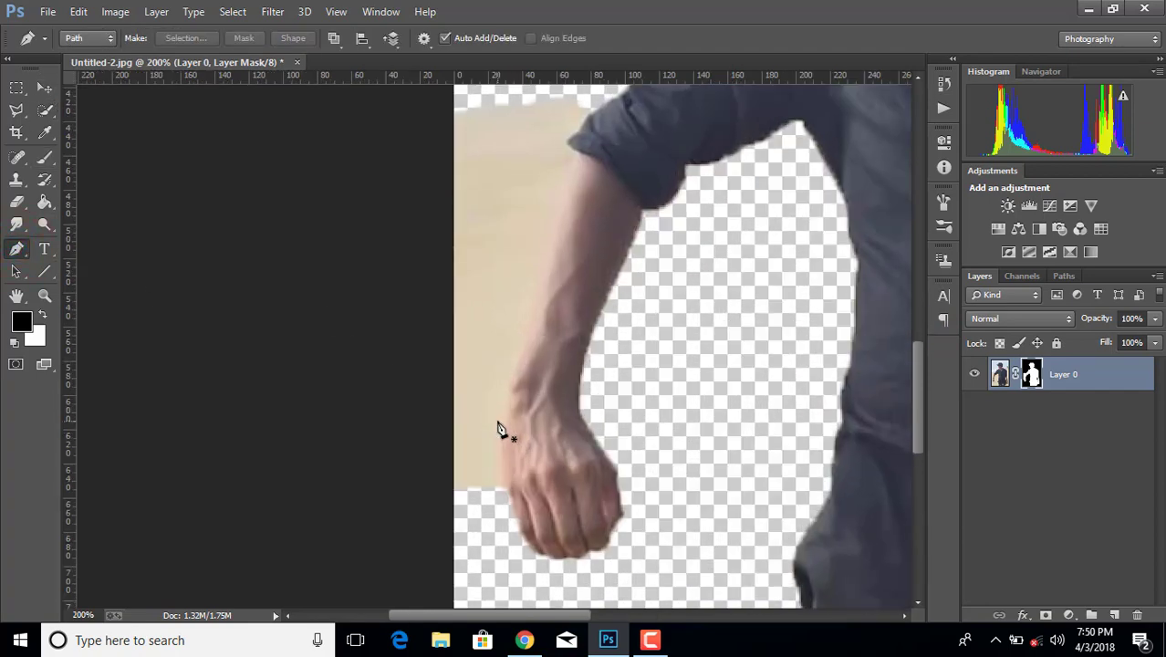
left_click(505, 489)
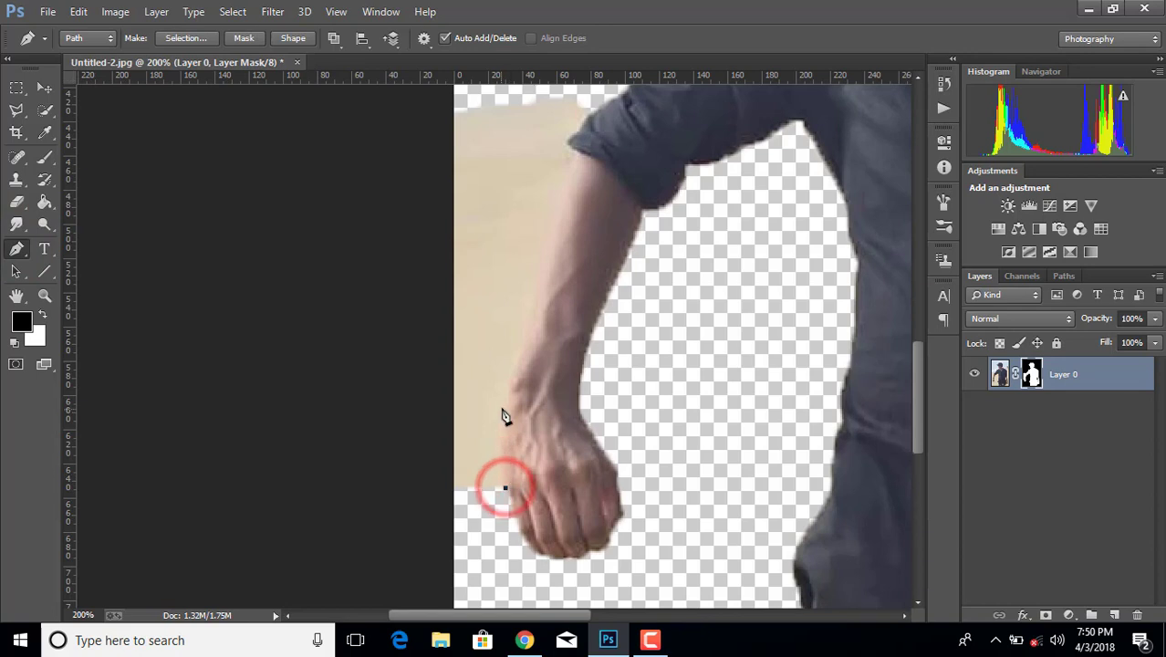
left_click_drag(517, 377, 514, 372)
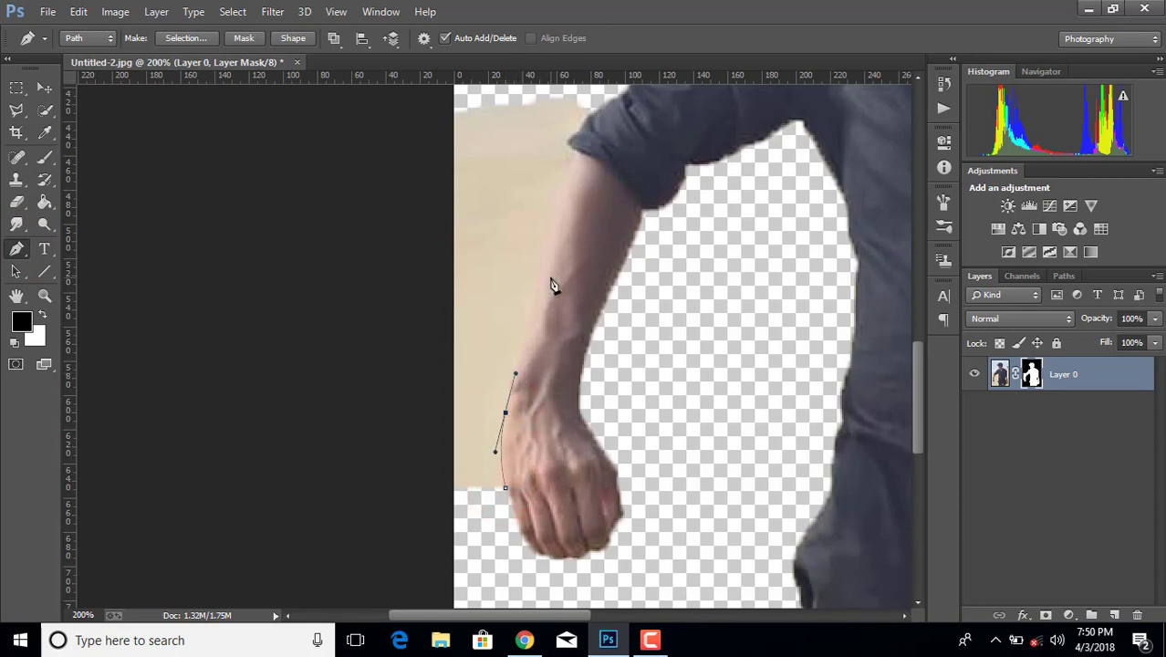
mouse_move(551, 245)
left_mouse_down()
mouse_move(584, 163)
mouse_move(567, 145)
mouse_move(591, 104)
left_mouse_up()
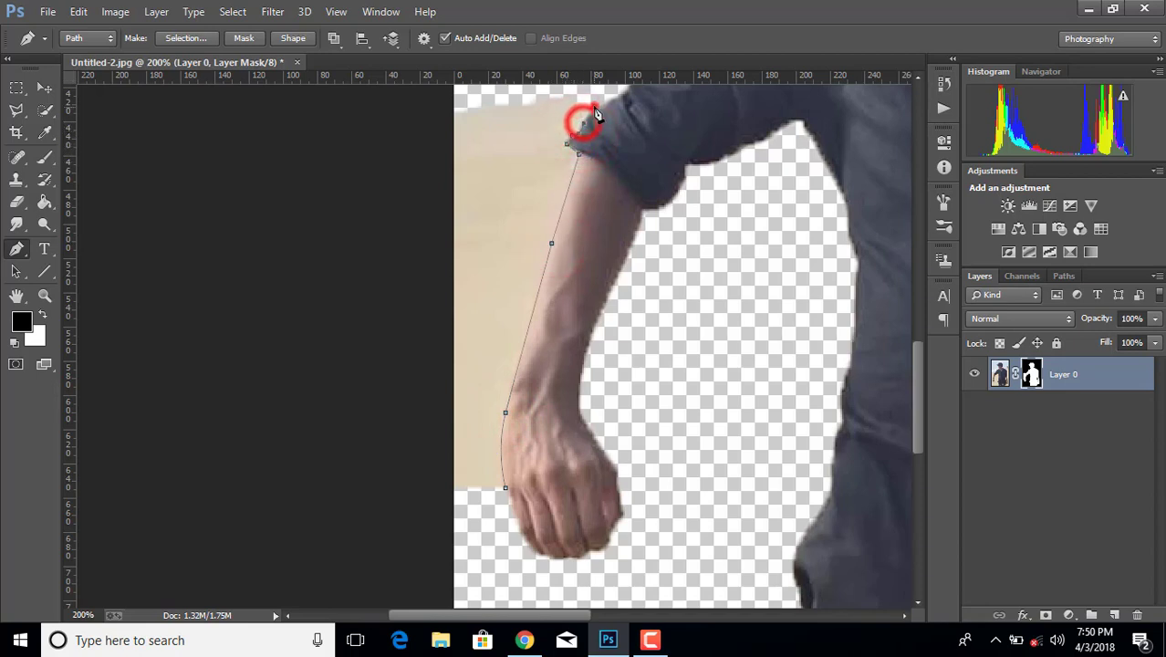
left_click(554, 92)
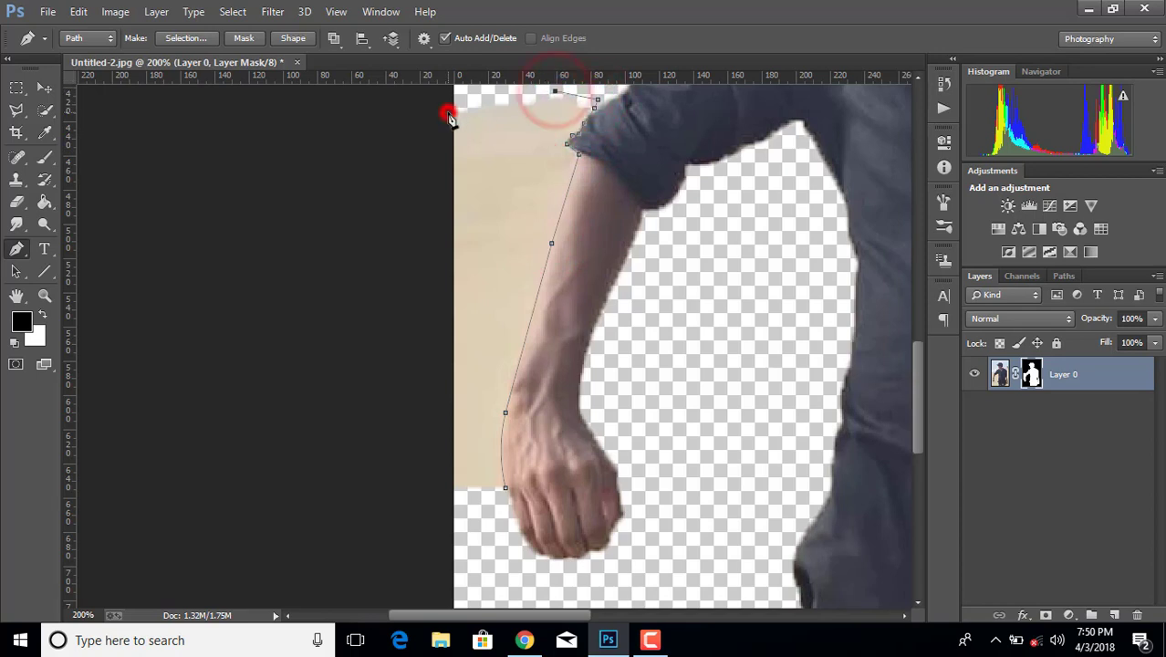
- Close the path at the image's left edge and convert it into a selection
left_click(440, 526)
left_click(504, 488)
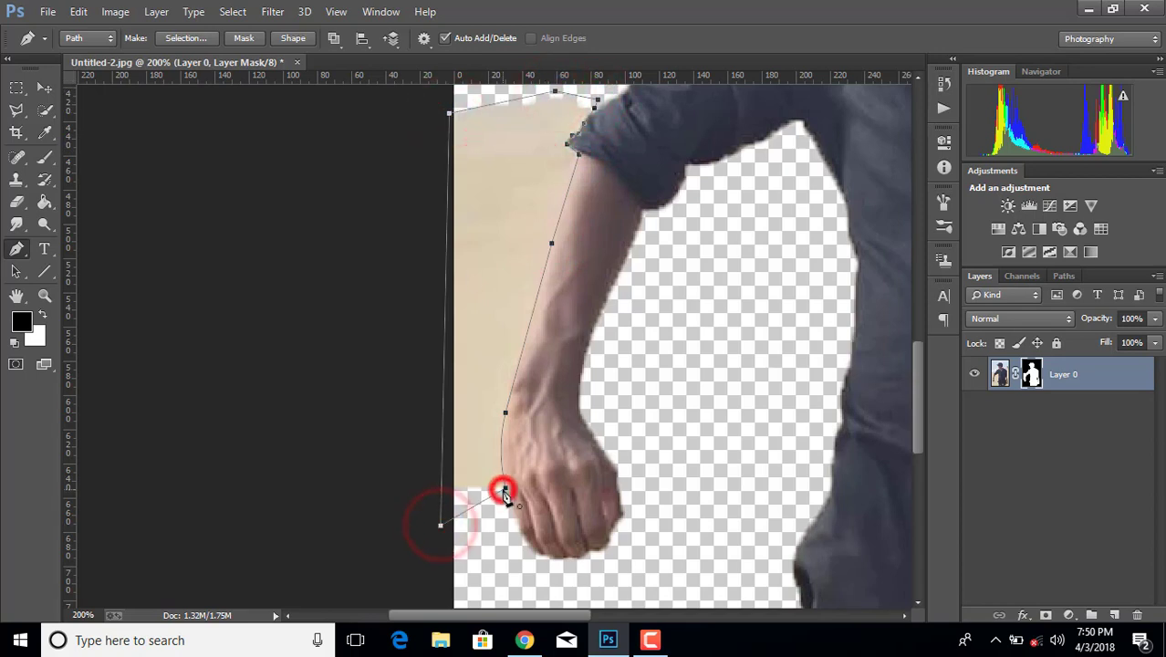
right_click(491, 369)
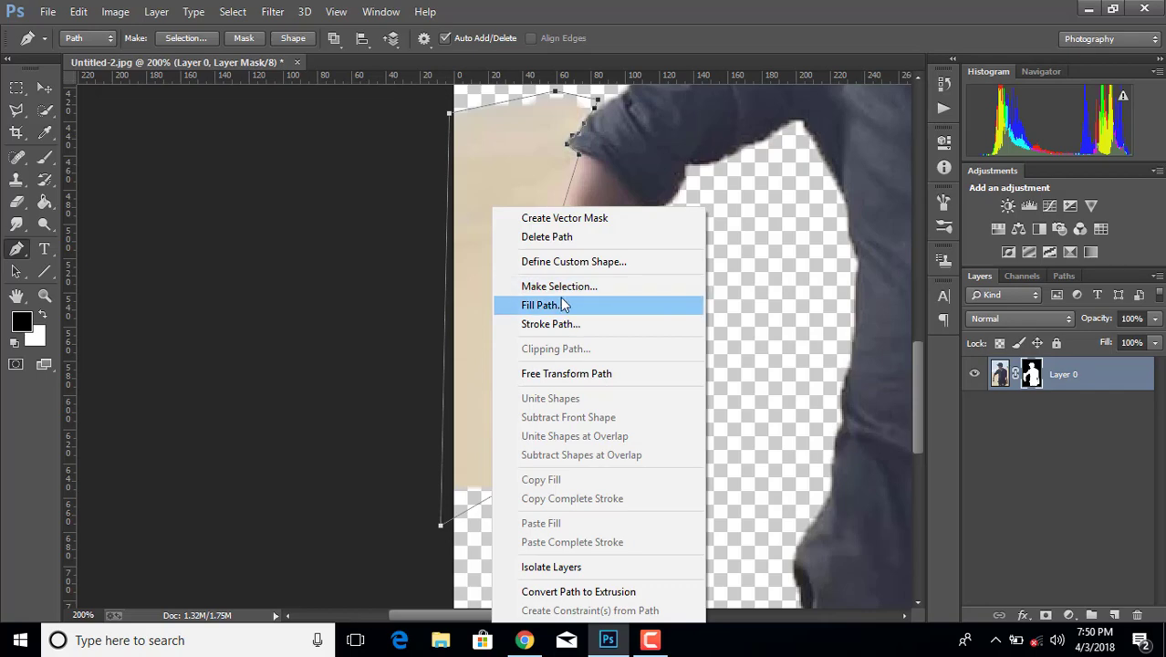
left_click(557, 286)
left_click(671, 182)
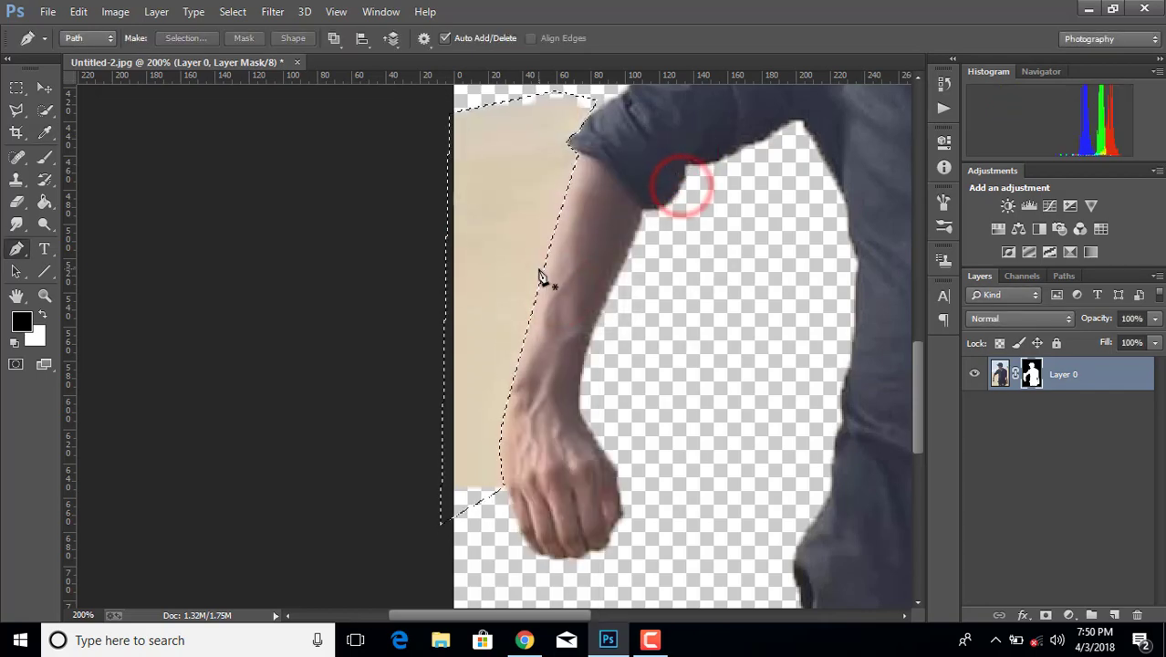
- Paint the beige patch out of the mask with a large brush at full strength
key("b")
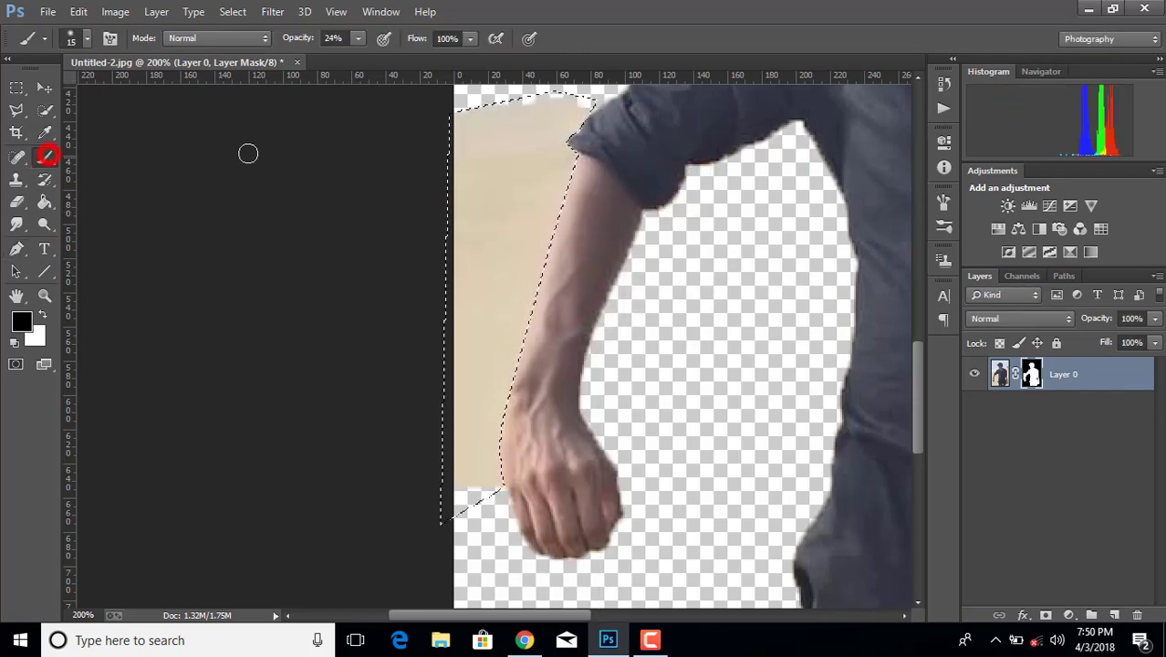
key("bracketright")
key("bracketright")
key("bracketright")
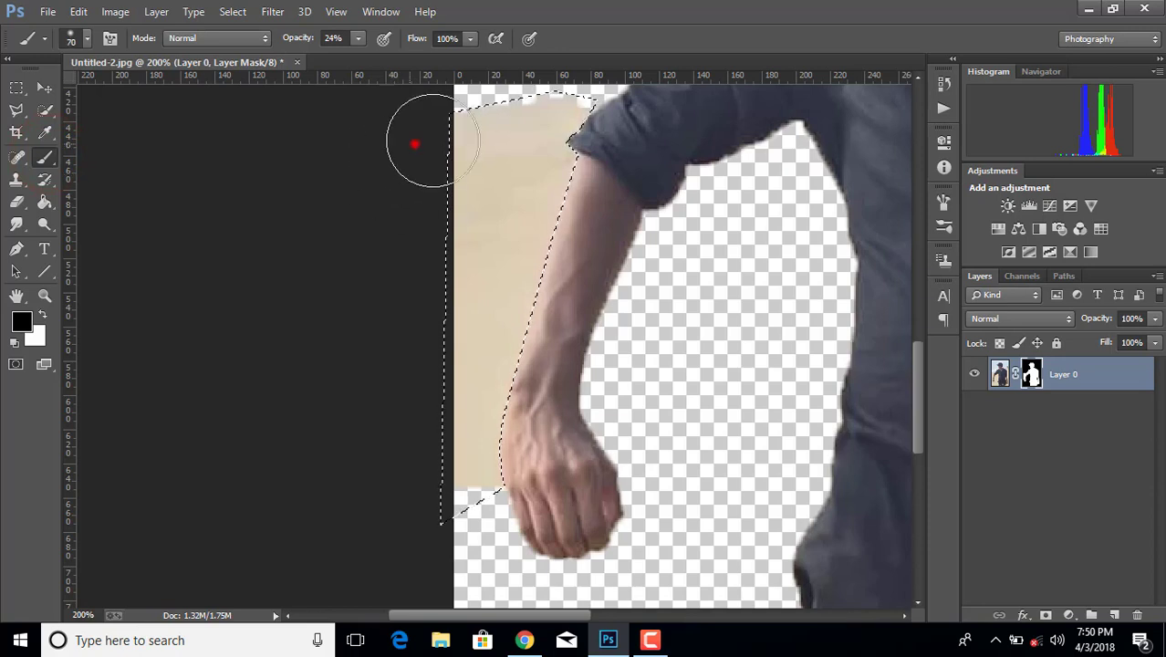
mouse_move(415, 144)
left_mouse_down()
mouse_move(508, 169)
mouse_move(497, 224)
left_mouse_up()
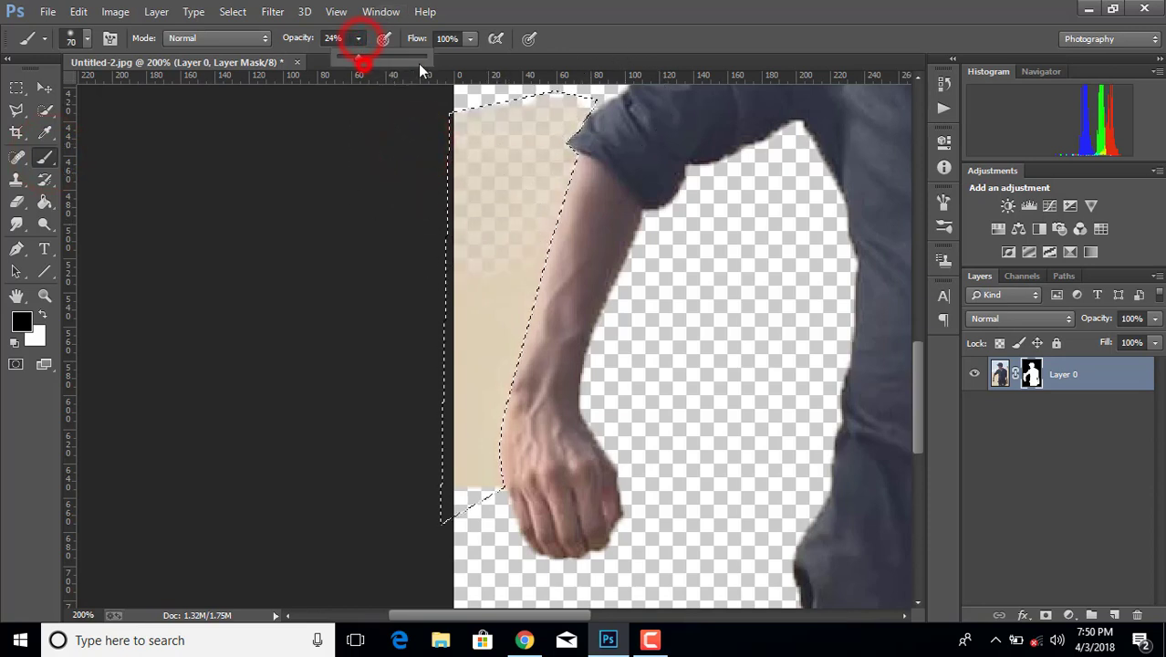
left_click_drag(429, 161, 498, 137)
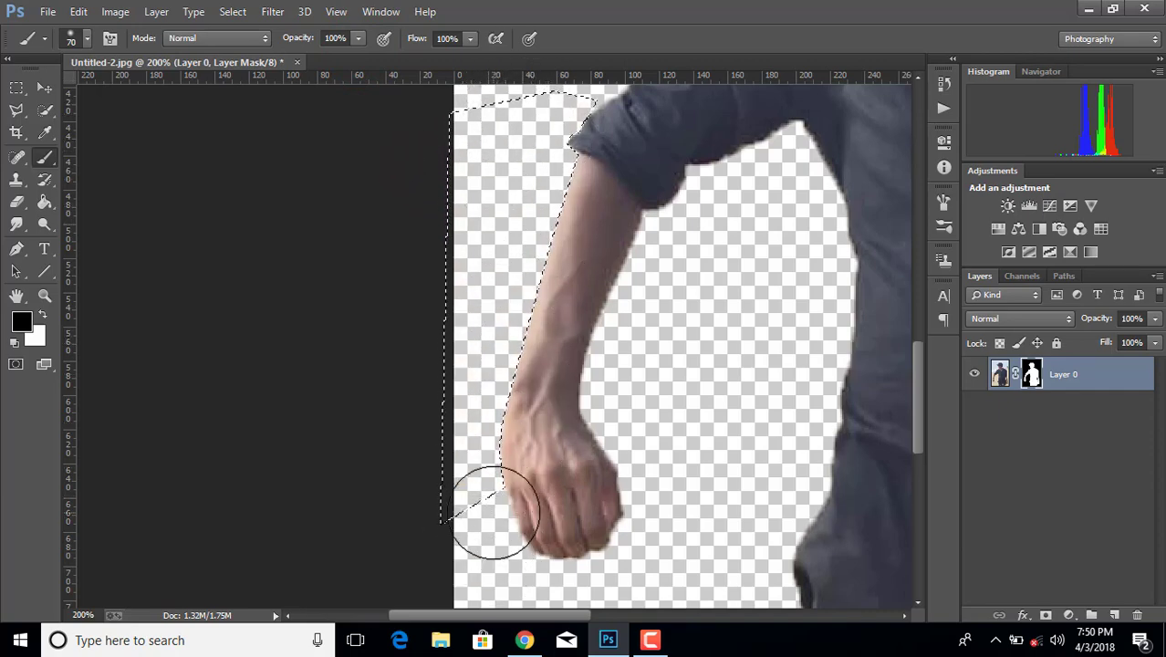
- Deselect and apply the layer mask permanently to Layer 0
key("ctrl+minus")
key("ctrl+minus")
key("ctrl+minus")
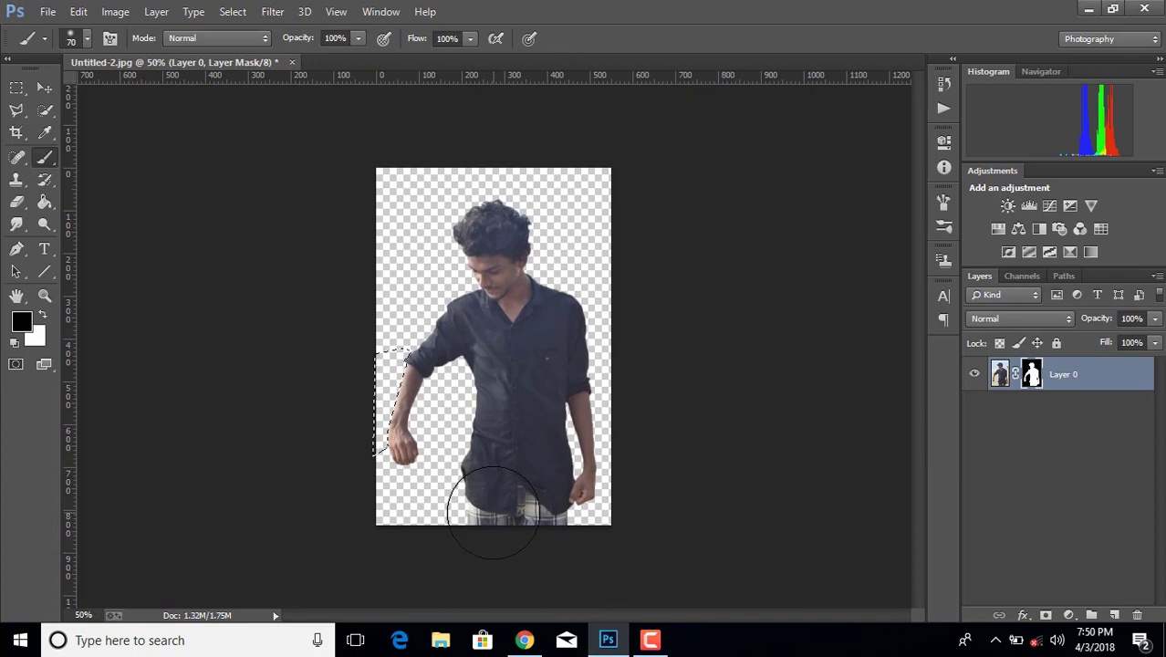
key("ctrl+d")
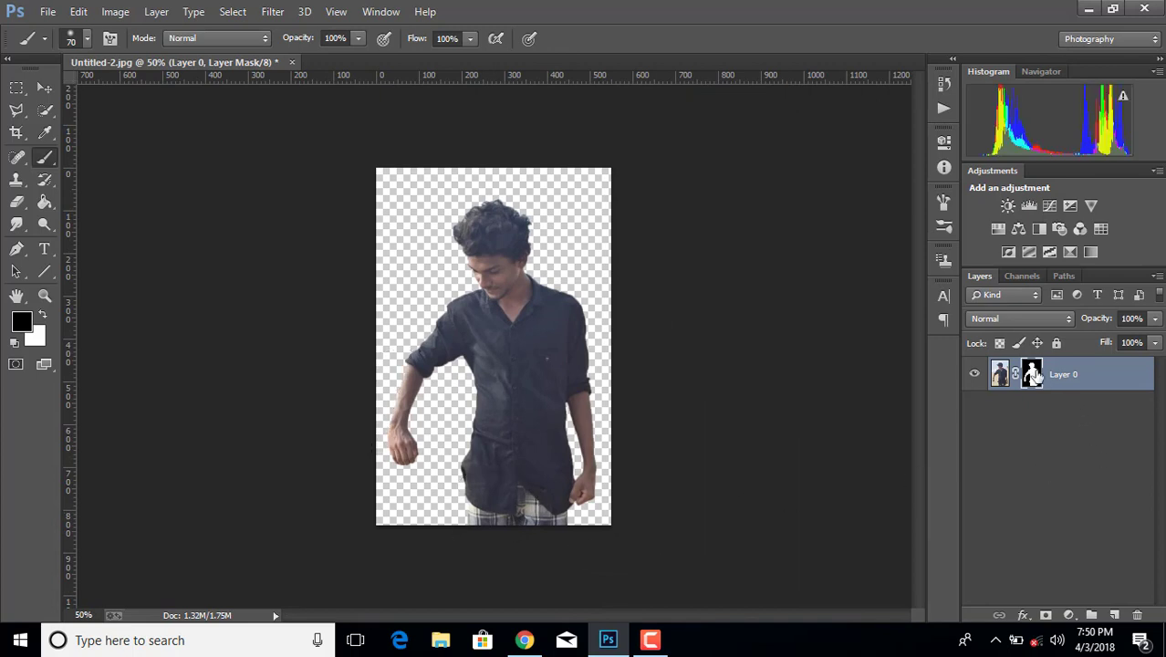
right_click(1034, 372)
left_click(1018, 424)
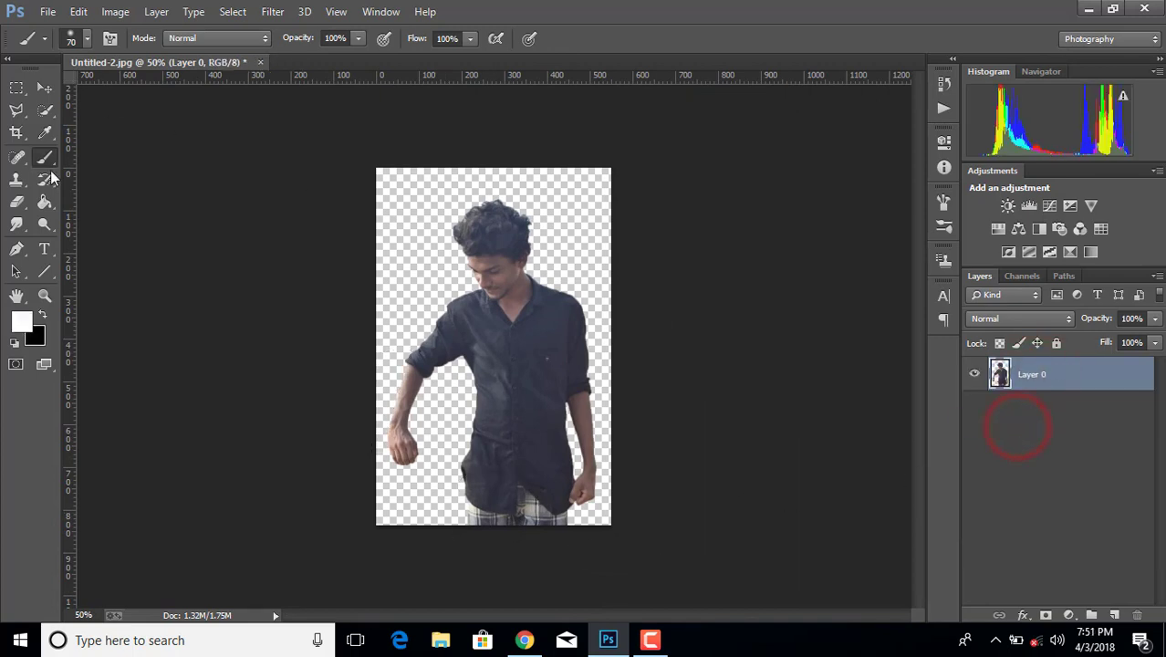
- Crop the canvas outward to about 642 × 880 px, adding transparent space around the cutout
left_click(16, 132)
left_click_drag(609, 169, 617, 167)
left_click_drag(366, 169, 362, 160)
left_click(790, 39)
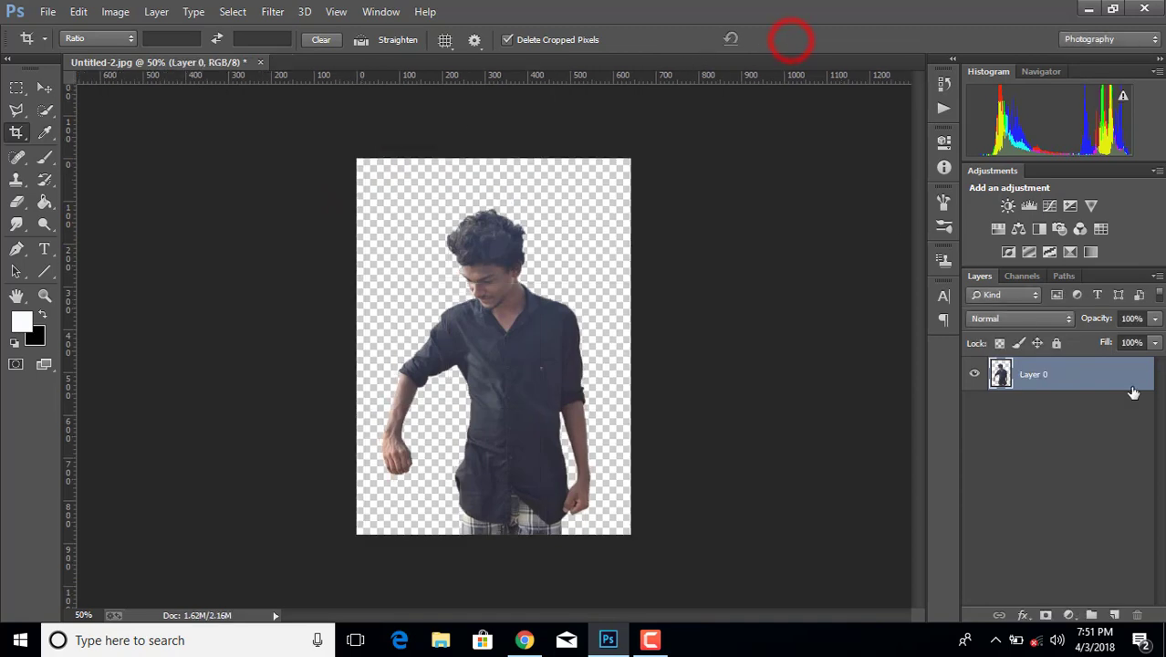
left_click(48, 11)
- Place the linked bg (1) kitchen image, scaled to about 119.6% and nudged upward
left_click(87, 271)
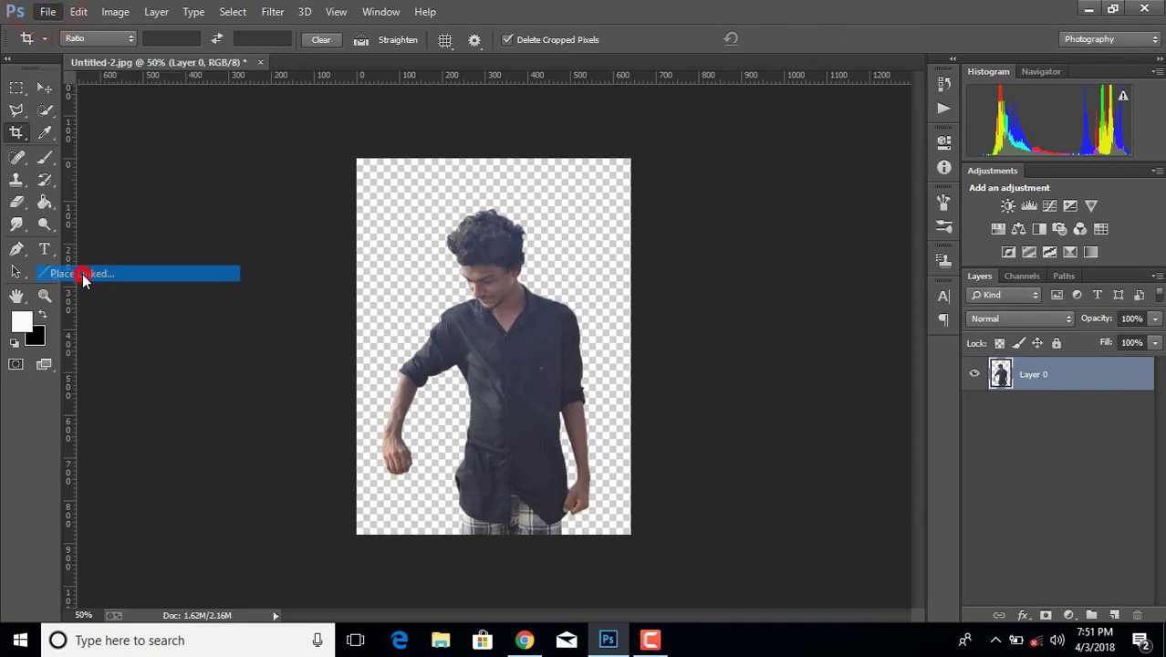
double_click(312, 390)
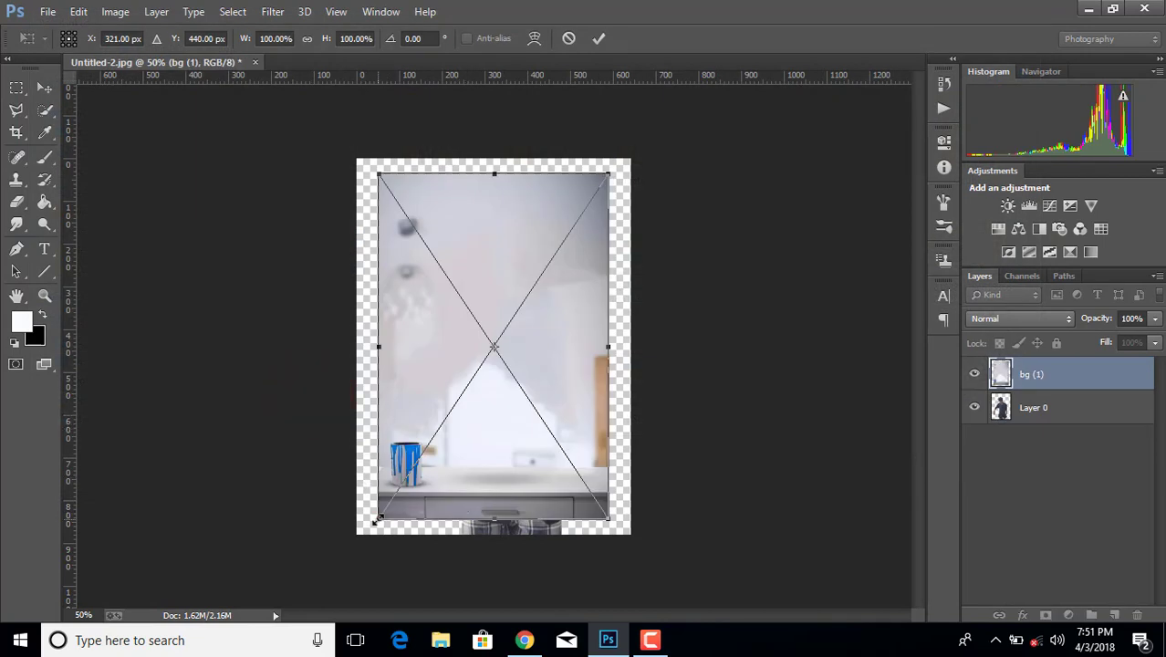
left_click_drag(374, 521, 366, 537)
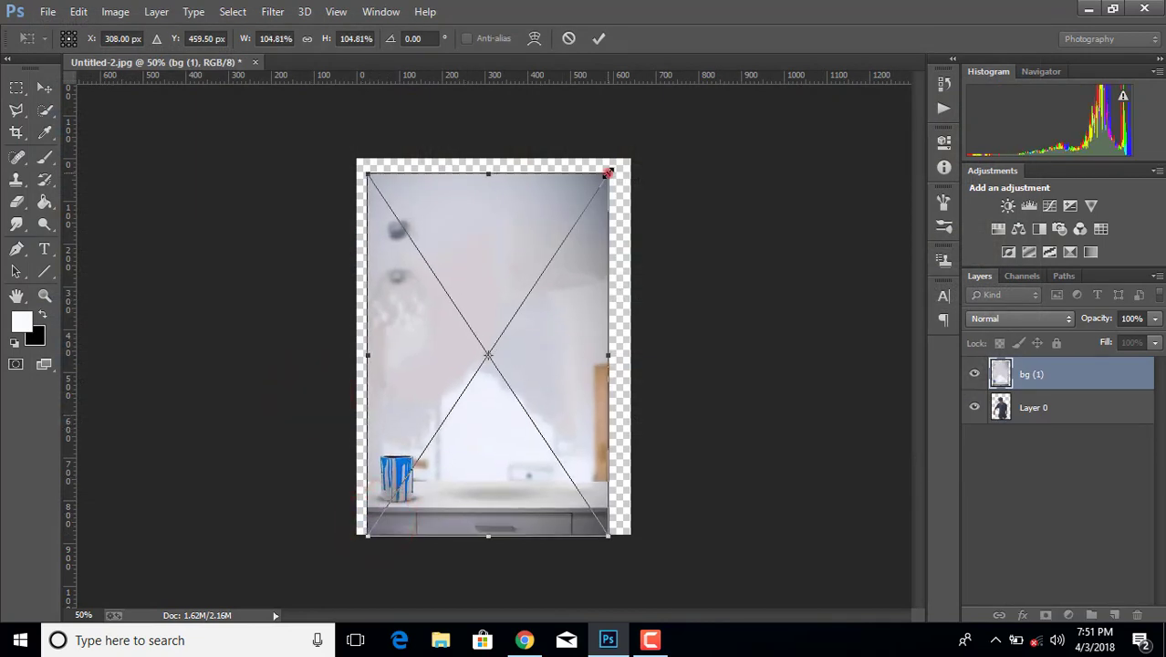
left_click_drag(608, 171, 628, 159)
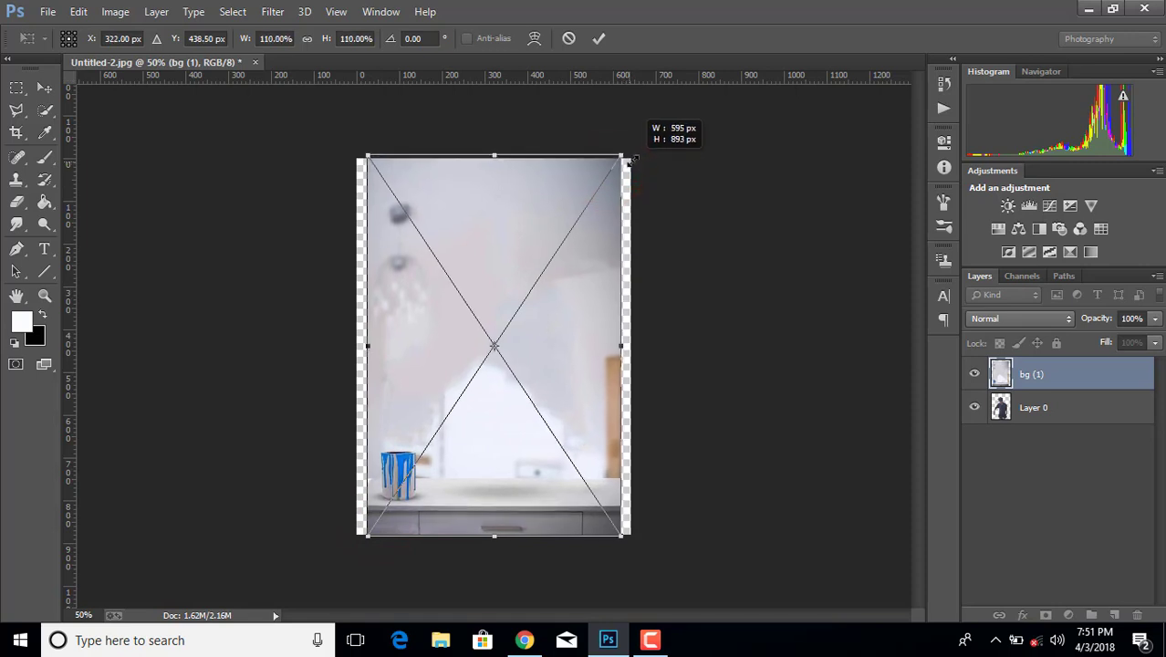
left_click_drag(629, 160, 629, 144)
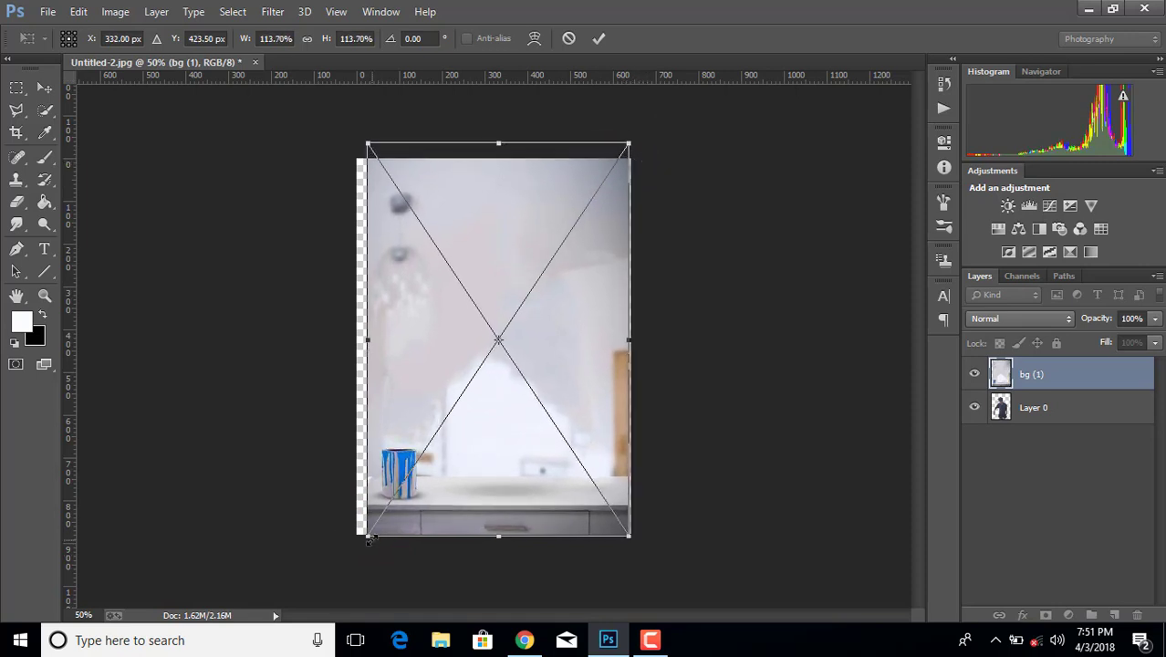
left_click_drag(370, 539, 348, 548)
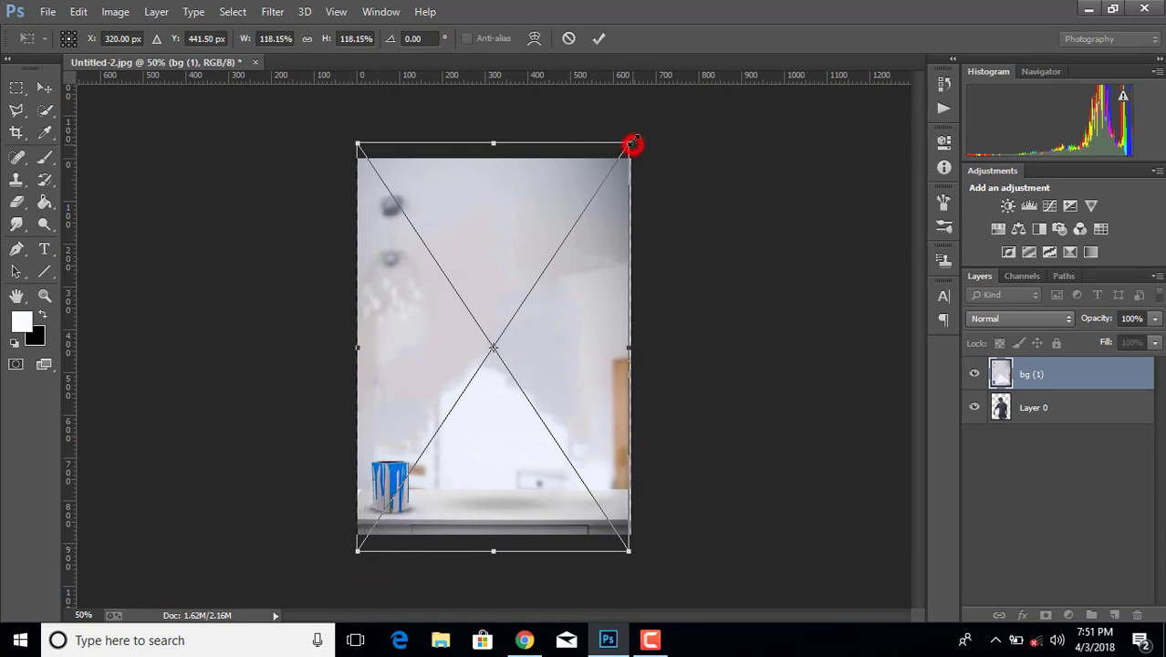
left_click_drag(632, 144, 634, 137)
key("Up")
key("Up")
key("Up")
key("Up")
key("Up")
key("Up")
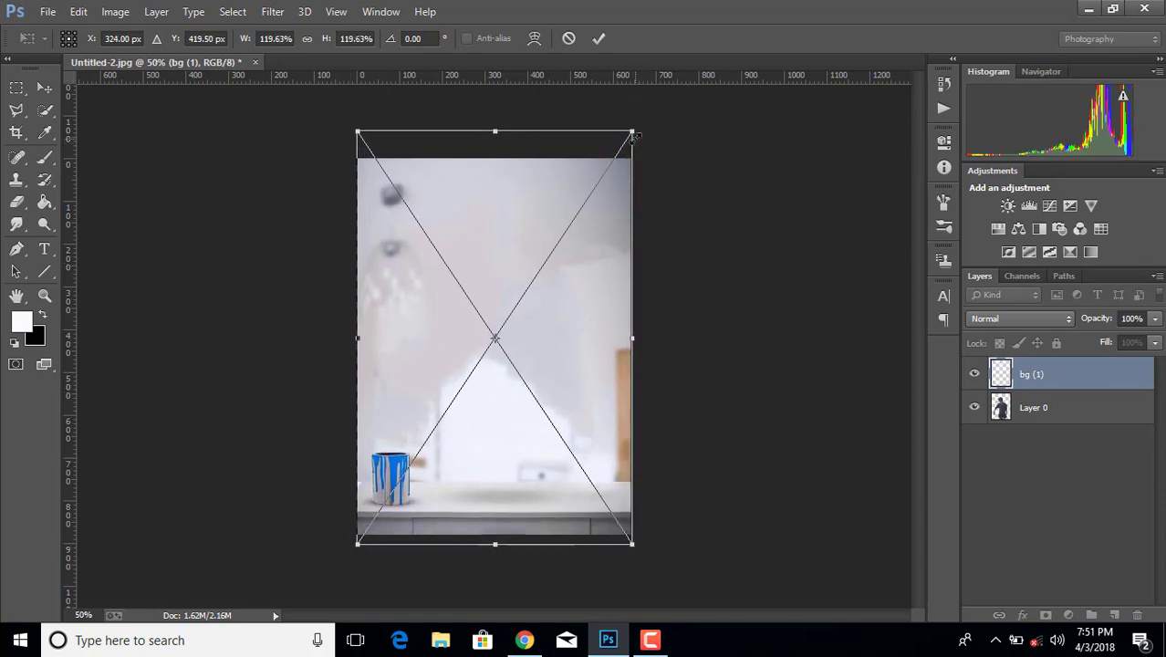
key("Up")
key("Up")
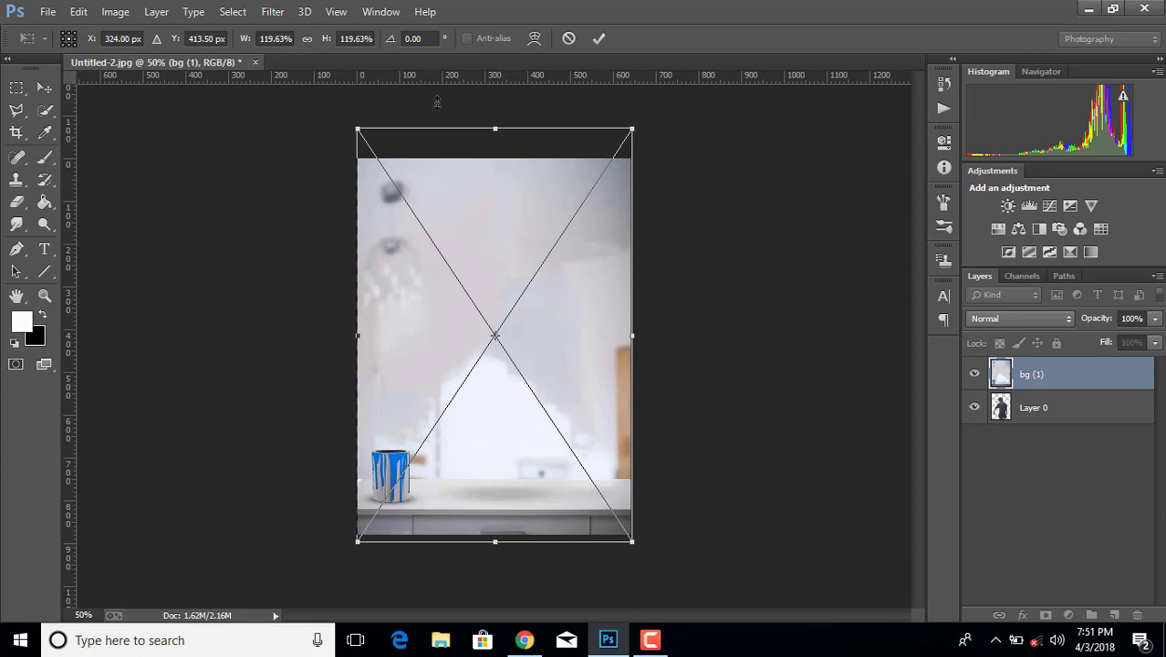
left_click(604, 37)
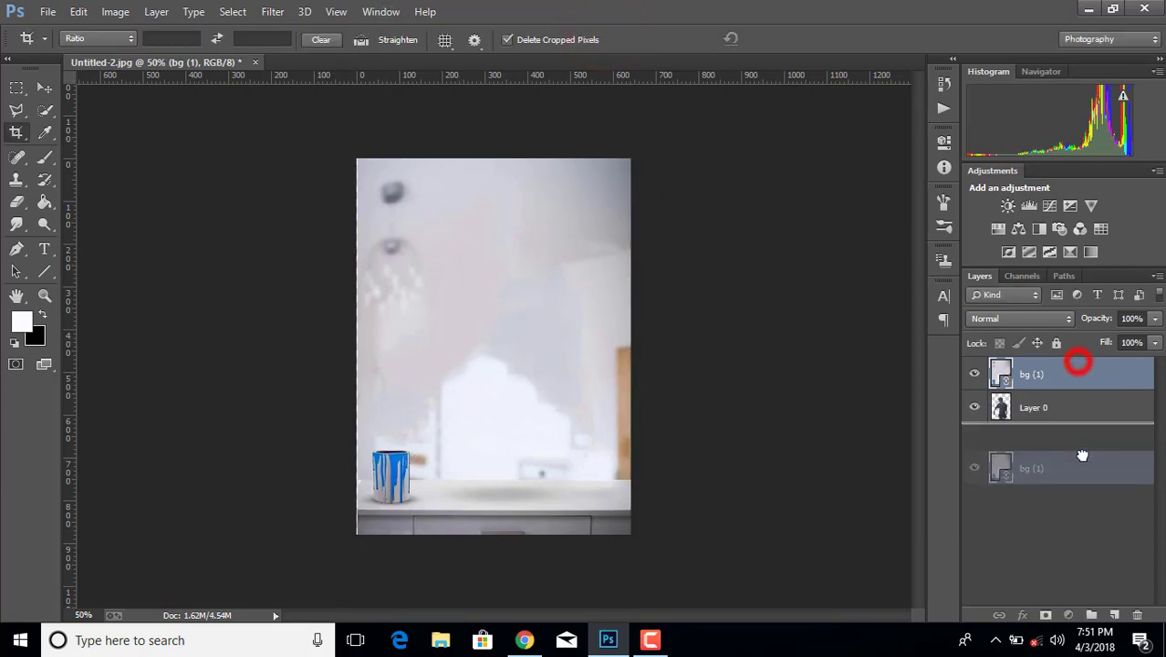
- Move the bg (1) layer beneath Layer 0 and stretch the crop up to 951 px tall
left_click_drag(1079, 370, 1081, 438)
left_click(1074, 380)
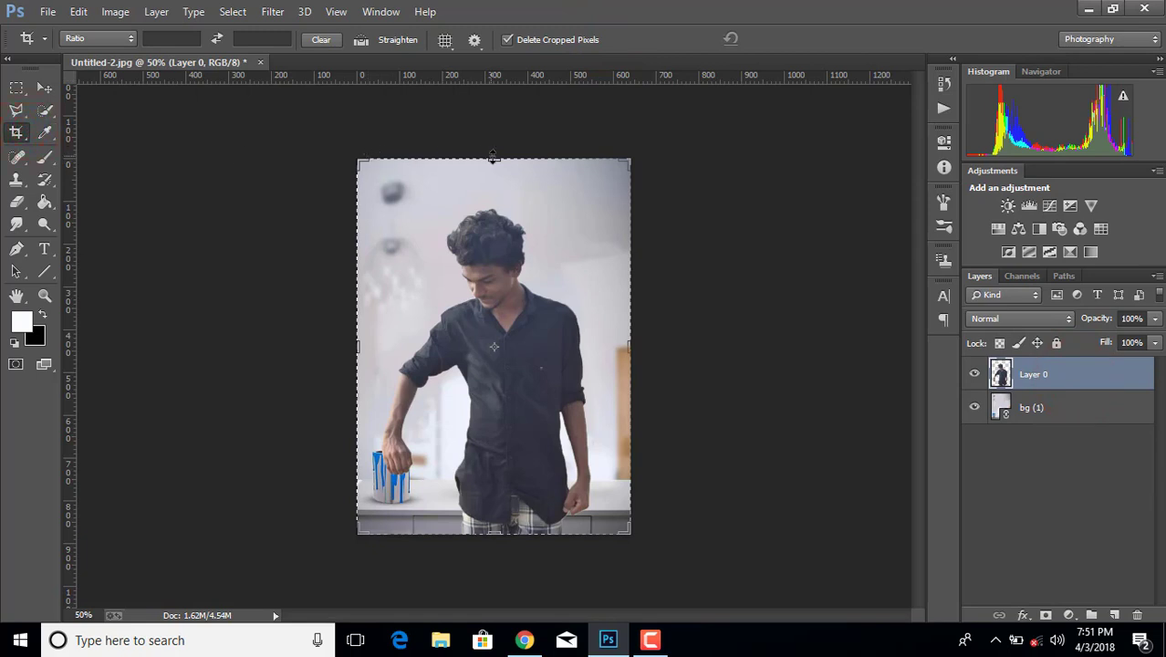
left_click_drag(492, 157, 494, 144)
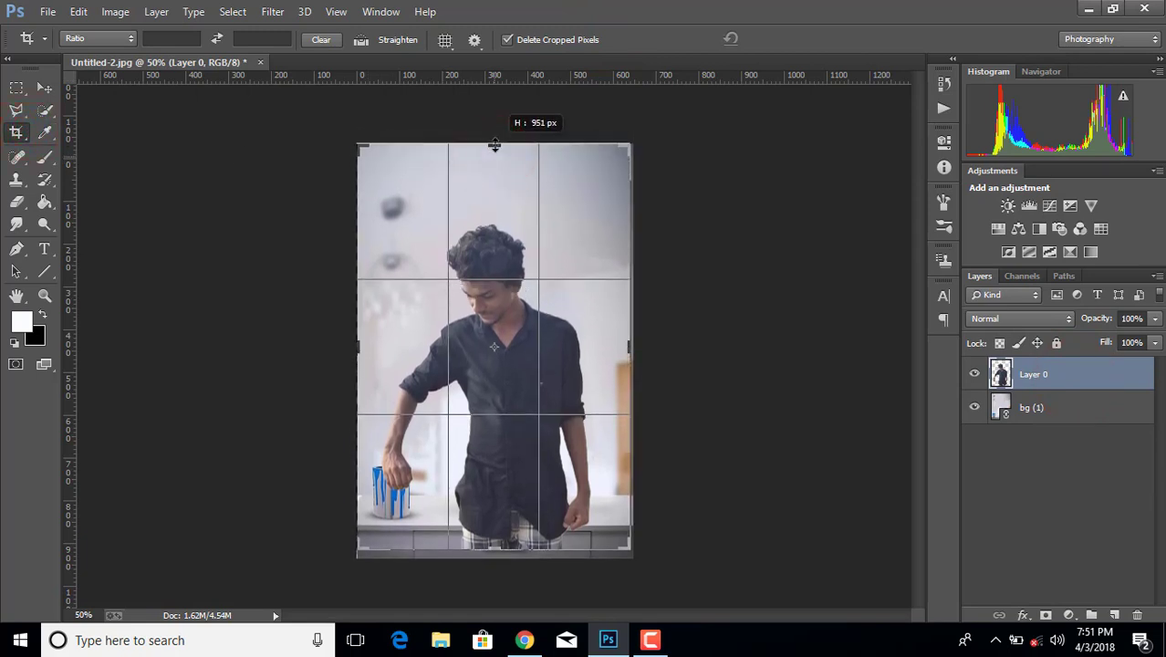
- Commit the taller crop and move the man up about 114 px behind the counter
left_click(788, 43)
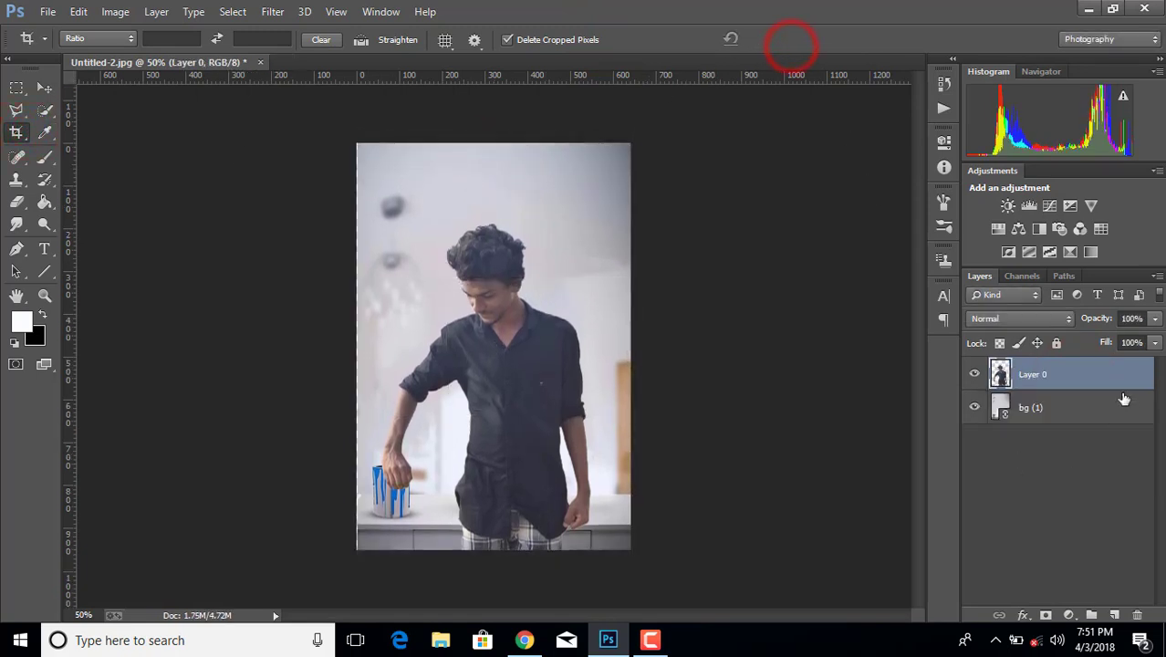
left_click(49, 85)
left_click_drag(515, 405, 508, 343)
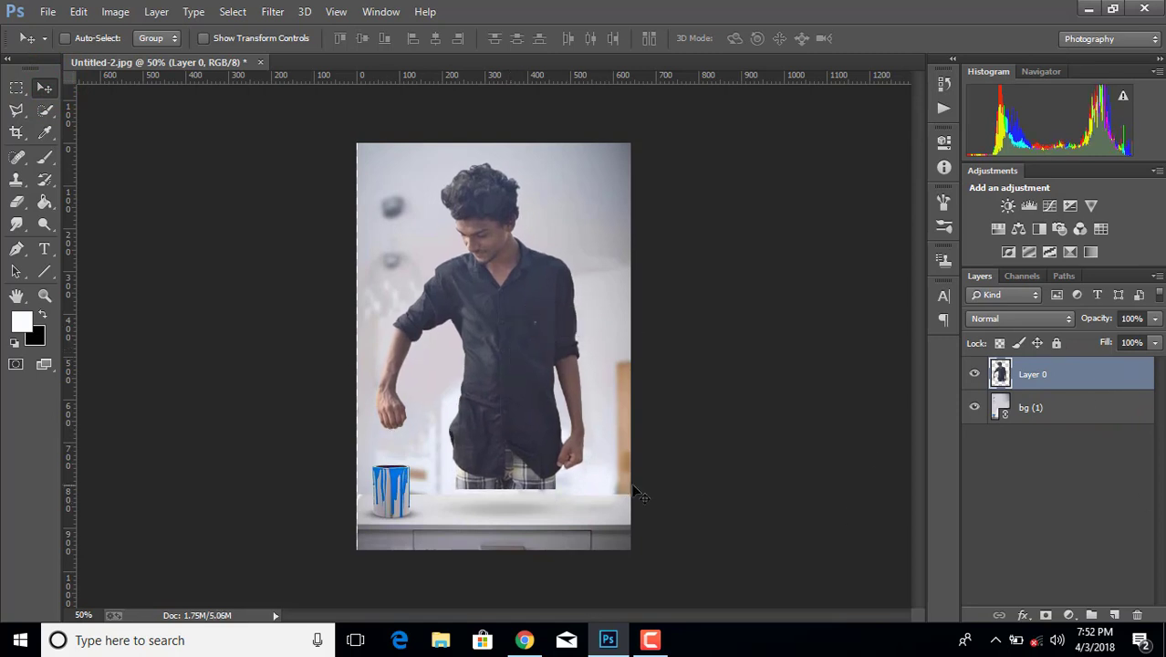
key("ctrl+plus")
key("ctrl+plus")
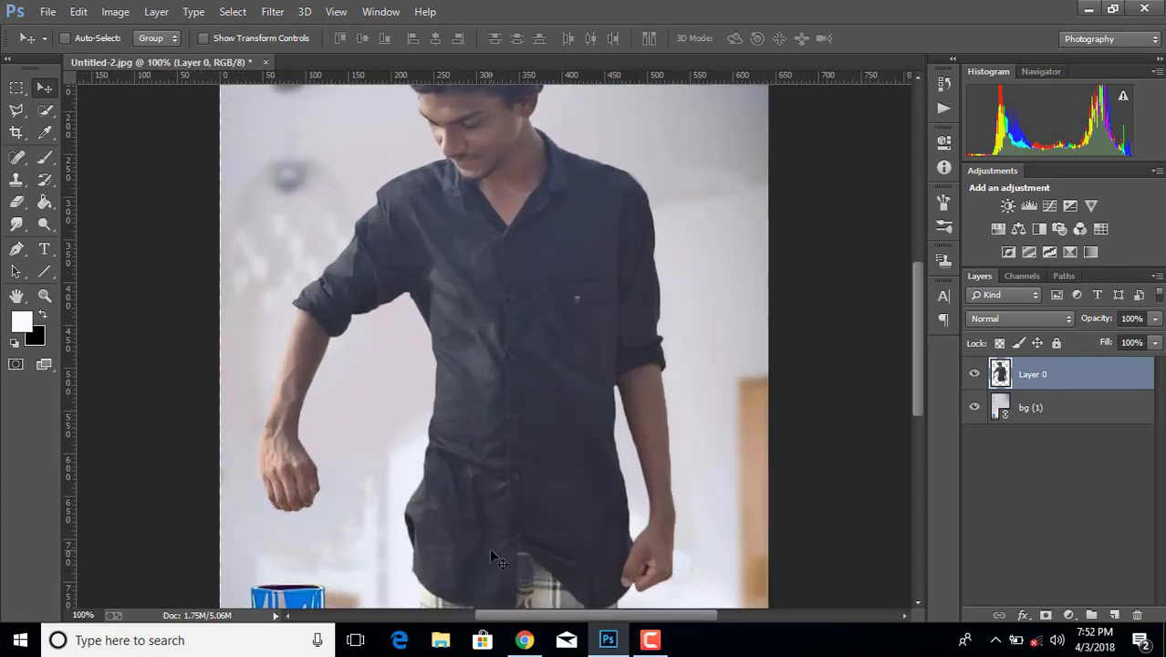
key("ctrl+minus")
key("ctrl+minus")
key("ctrl+plus")
key("ctrl+minus")
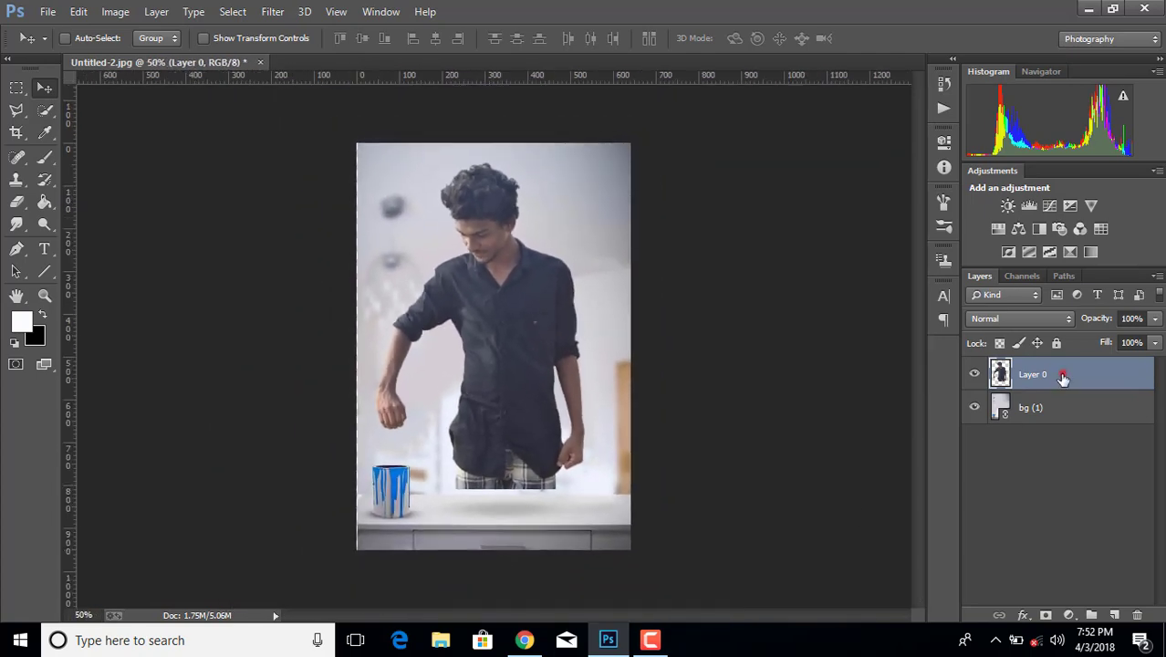
- Apply Camera Raw to the man's layer: clarity -3, blacks -8, whites +75, shadows +46
left_click(272, 10)
left_click(317, 111)
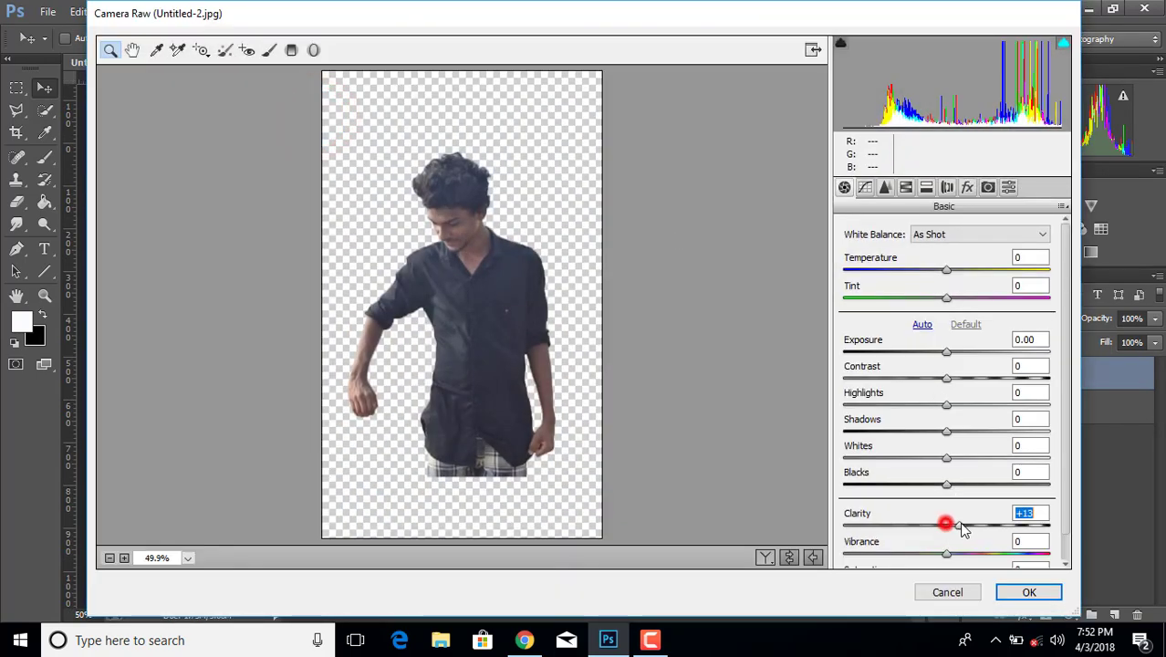
mouse_move(964, 529)
left_mouse_down()
mouse_move(943, 525)
mouse_move(939, 484)
mouse_move(1027, 449)
left_mouse_up()
left_click(944, 488)
mouse_move(973, 412)
left_mouse_down()
mouse_move(954, 417)
mouse_move(994, 432)
left_mouse_up()
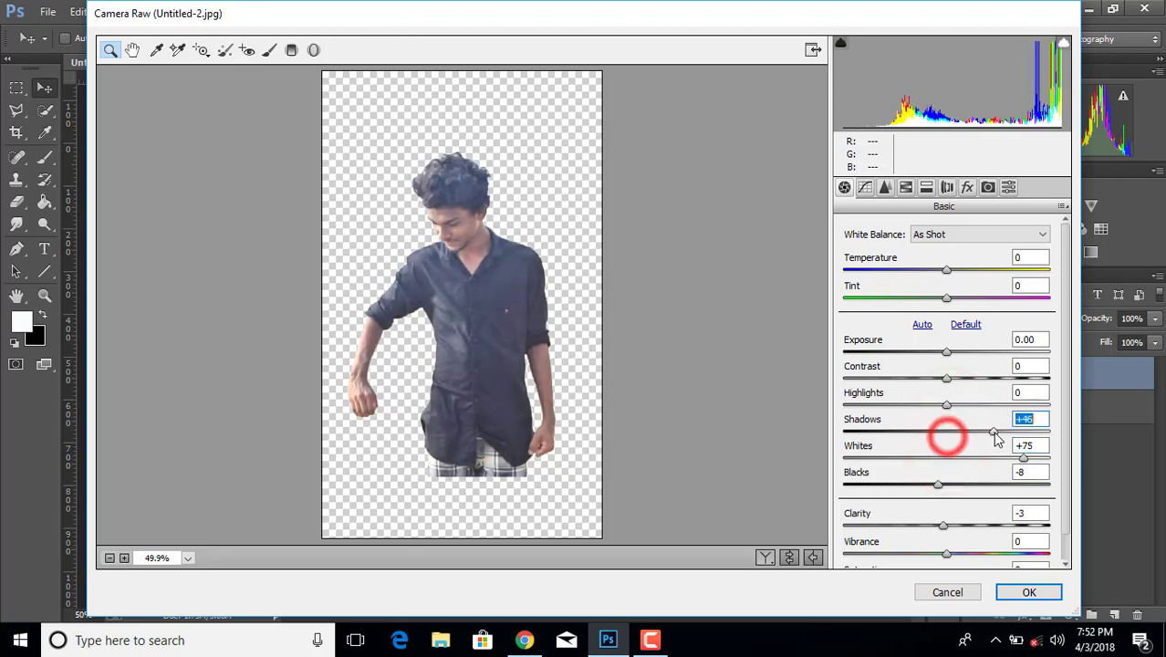
left_click(1030, 592)
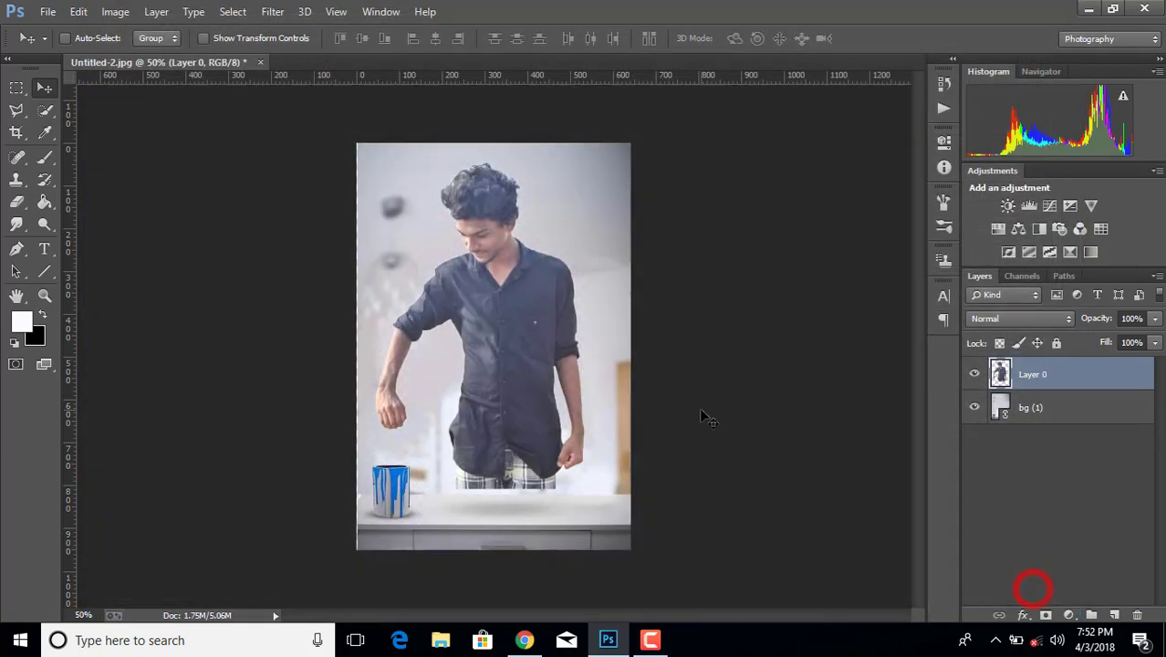
- Zoom to 200% and start a Pen path across the lower shirt, around the left sleeve to the shoulder
left_click(18, 248)
key("ctrl+plus")
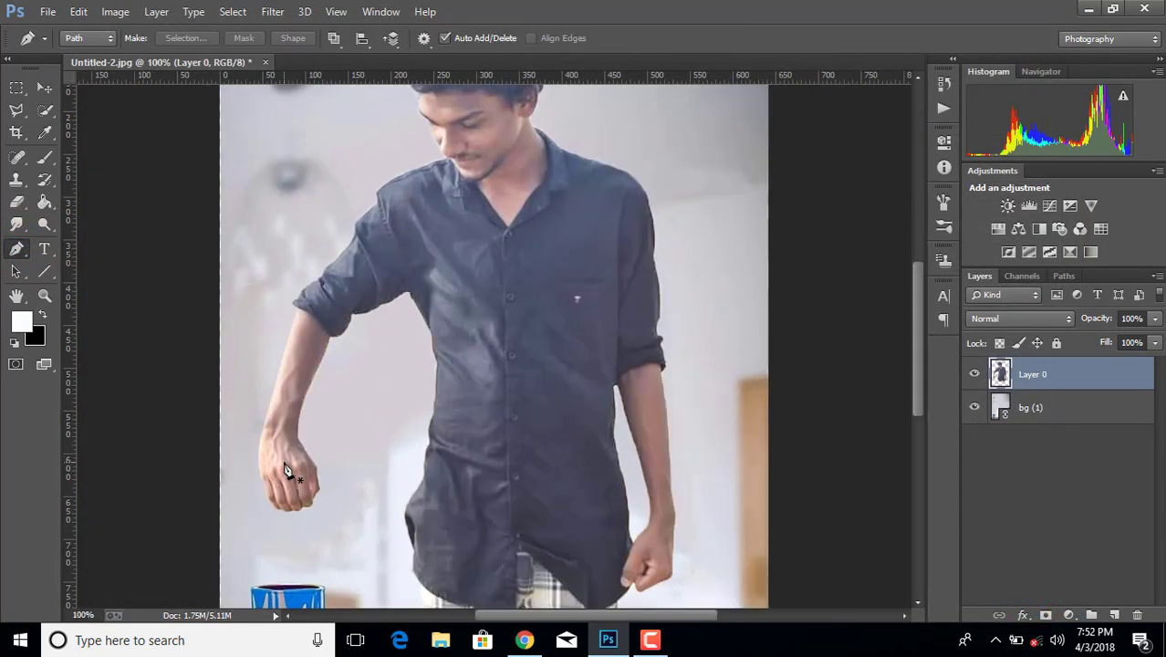
left_click(636, 512)
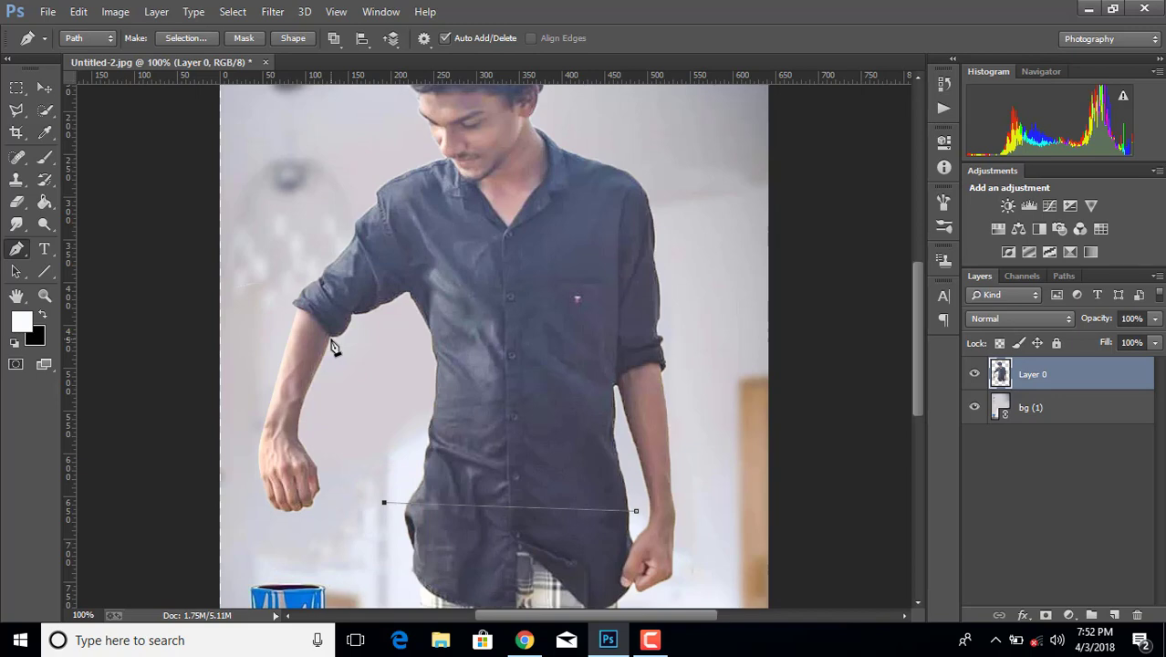
key("ctrl+plus")
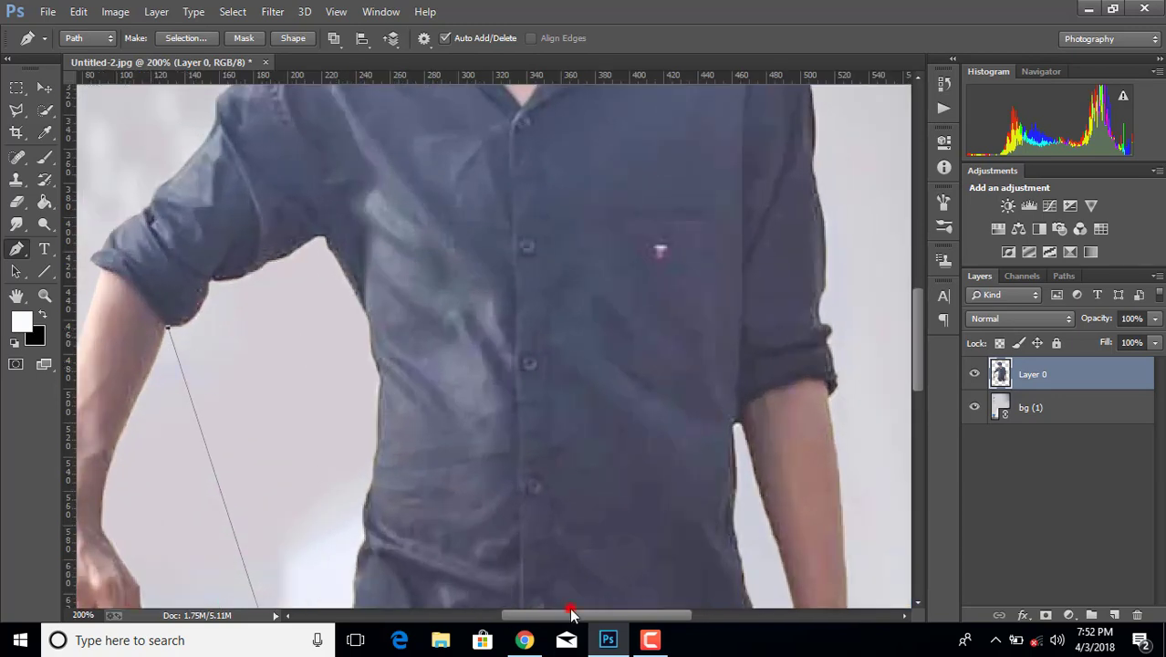
left_click_drag(570, 614, 546, 614)
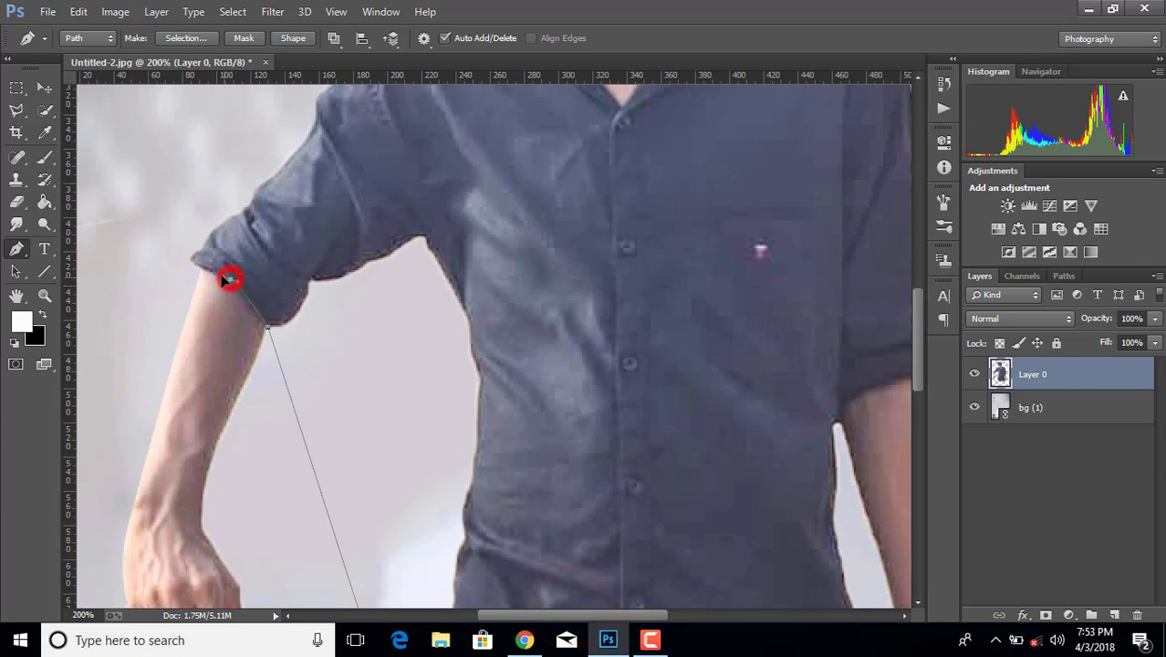
left_click_drag(222, 275, 197, 271)
left_click(171, 221)
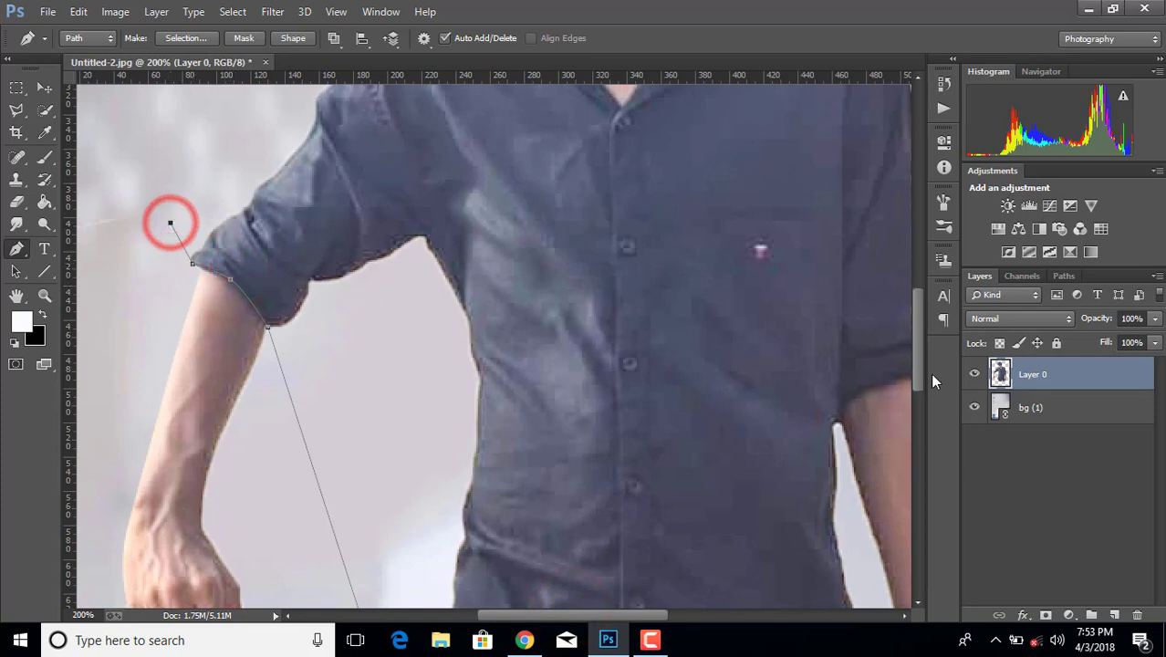
left_click_drag(918, 360, 919, 329)
left_click(394, 149)
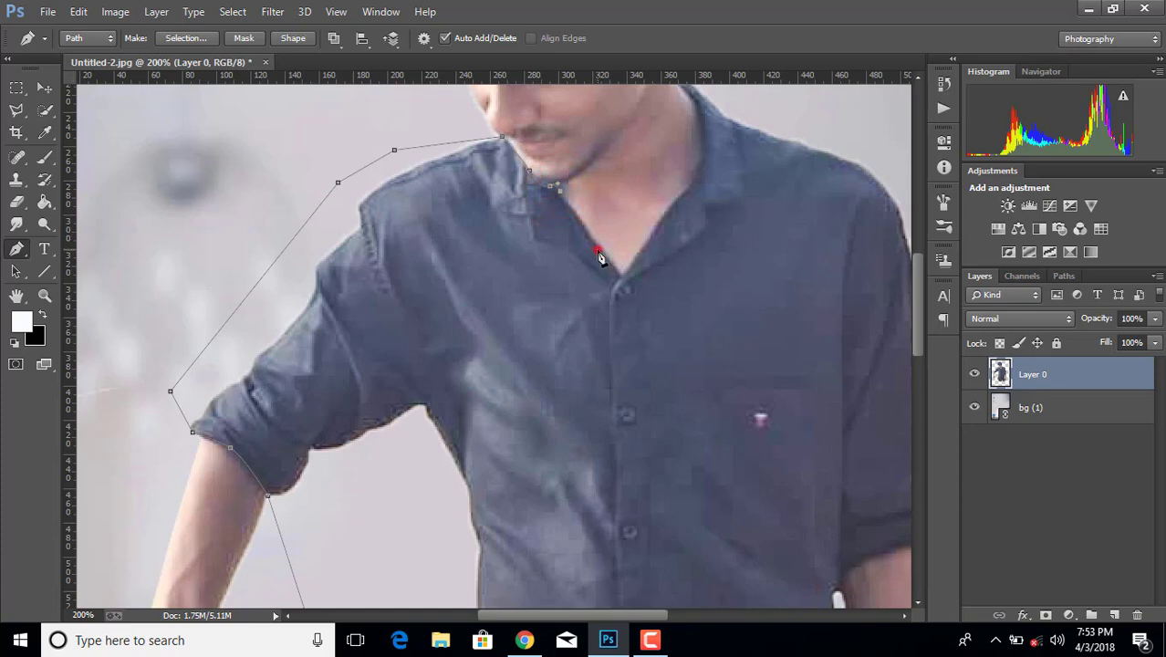
- Undo the stray neckline points and retrace the path along the neckline and collar
left_click(78, 11)
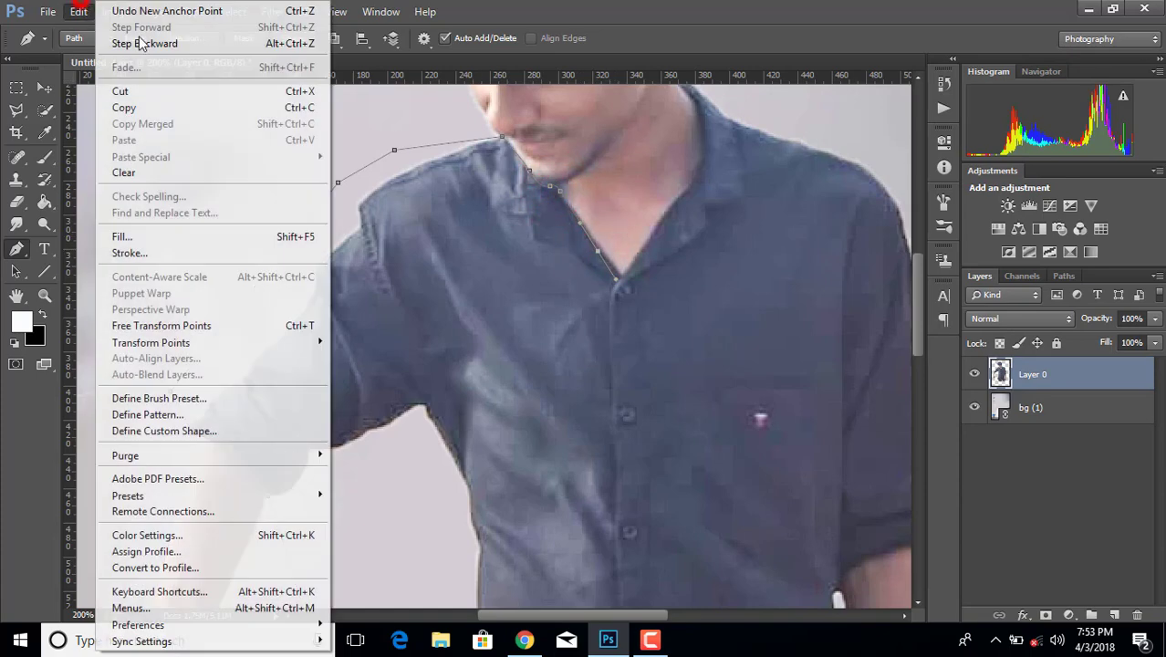
left_click(169, 52)
left_click(572, 208)
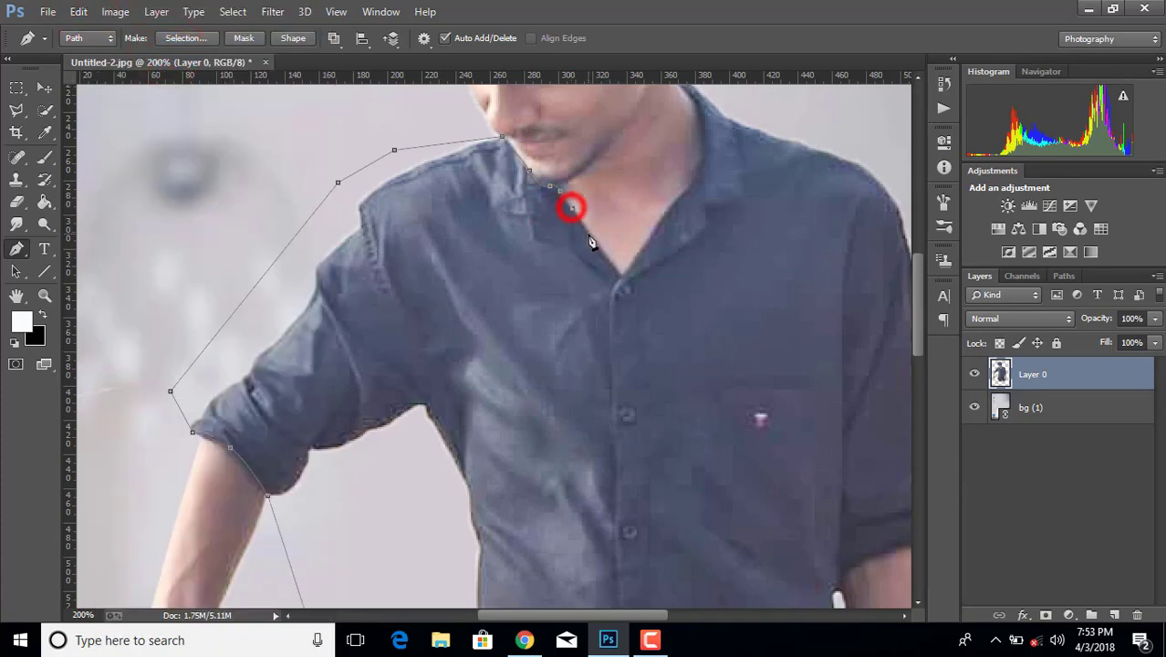
left_click(594, 245)
left_click(670, 207)
left_click(706, 157)
left_click_drag(919, 290, 918, 272)
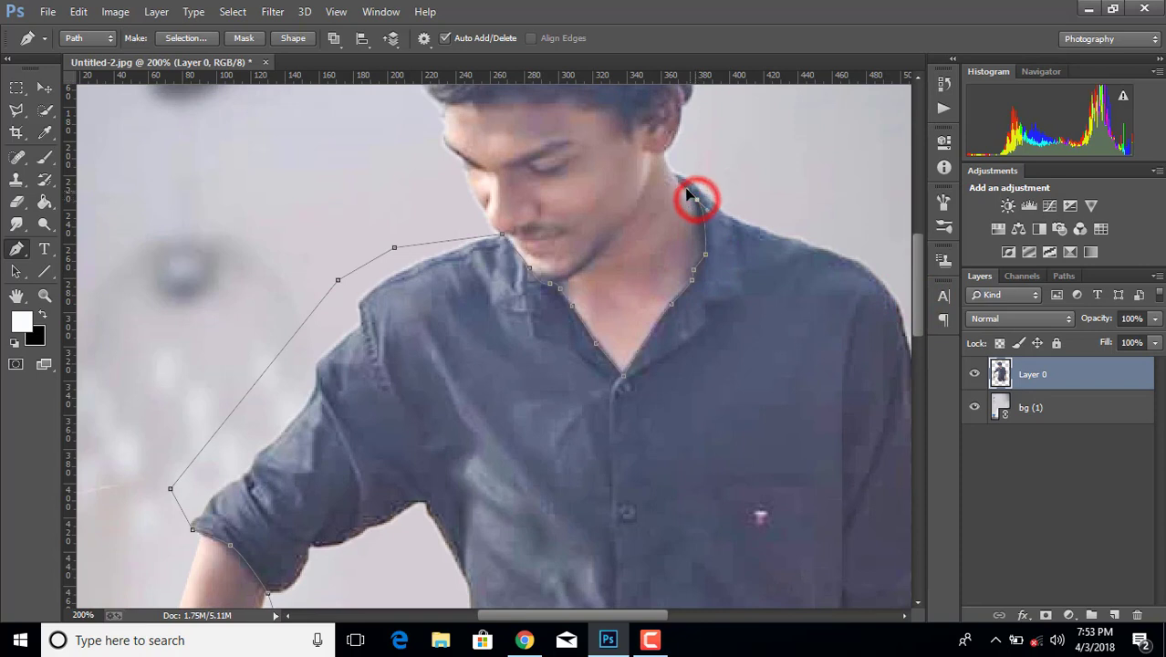
left_click_drag(697, 201, 684, 187)
left_click(665, 162)
- Continue the outline past the right shoulder, down the right sleeve to the cuff and inner arm
left_click_drag(600, 614, 654, 619)
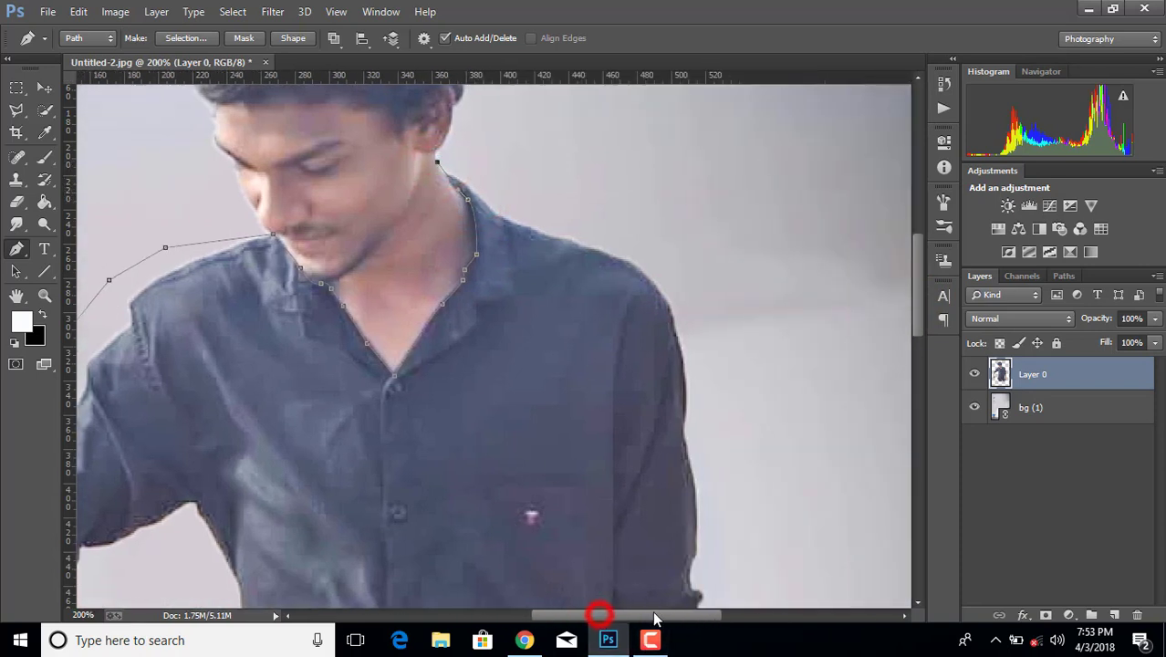
left_click(723, 235)
left_click_drag(912, 288, 815, 339)
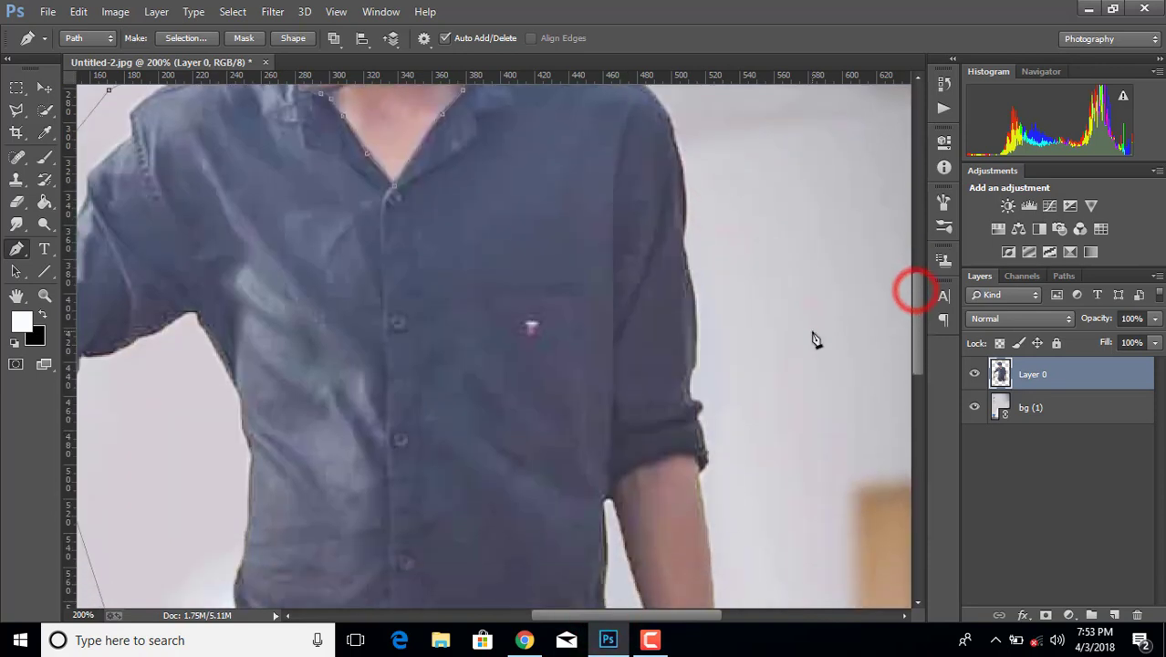
left_click(813, 331)
left_click(785, 491)
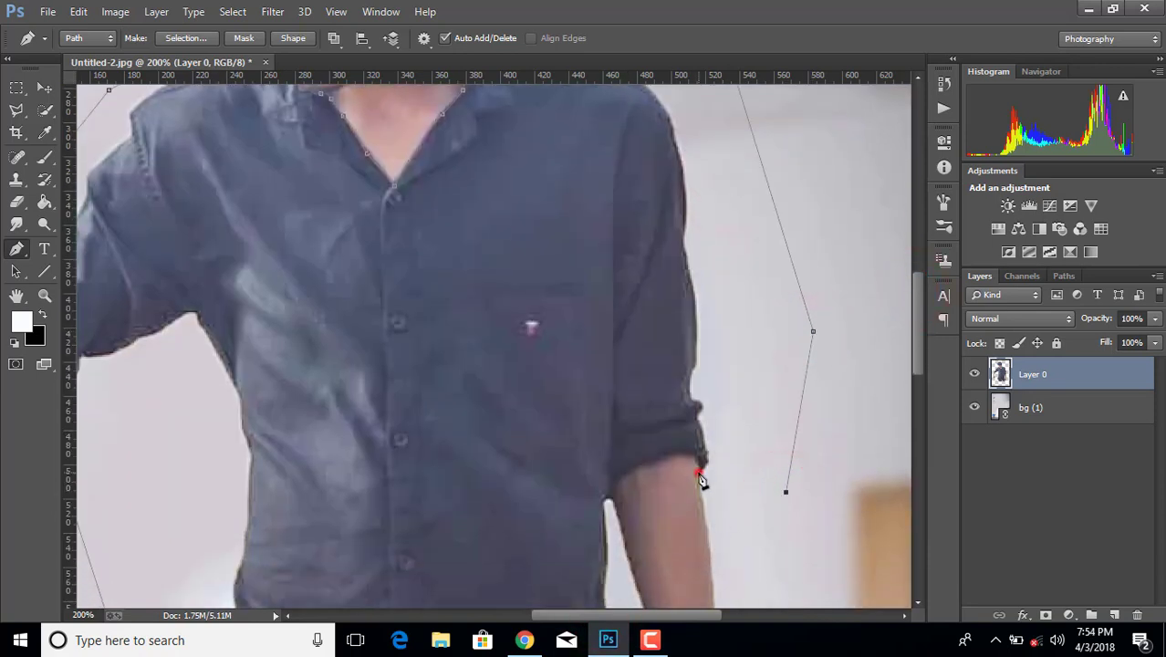
left_click_drag(687, 455, 670, 465)
left_click_drag(622, 475, 631, 490)
- Replace the misplaced arm point, close the shirt outline, and bring up the path options
left_click(78, 11)
left_click(124, 40)
left_click_drag(624, 476, 636, 473)
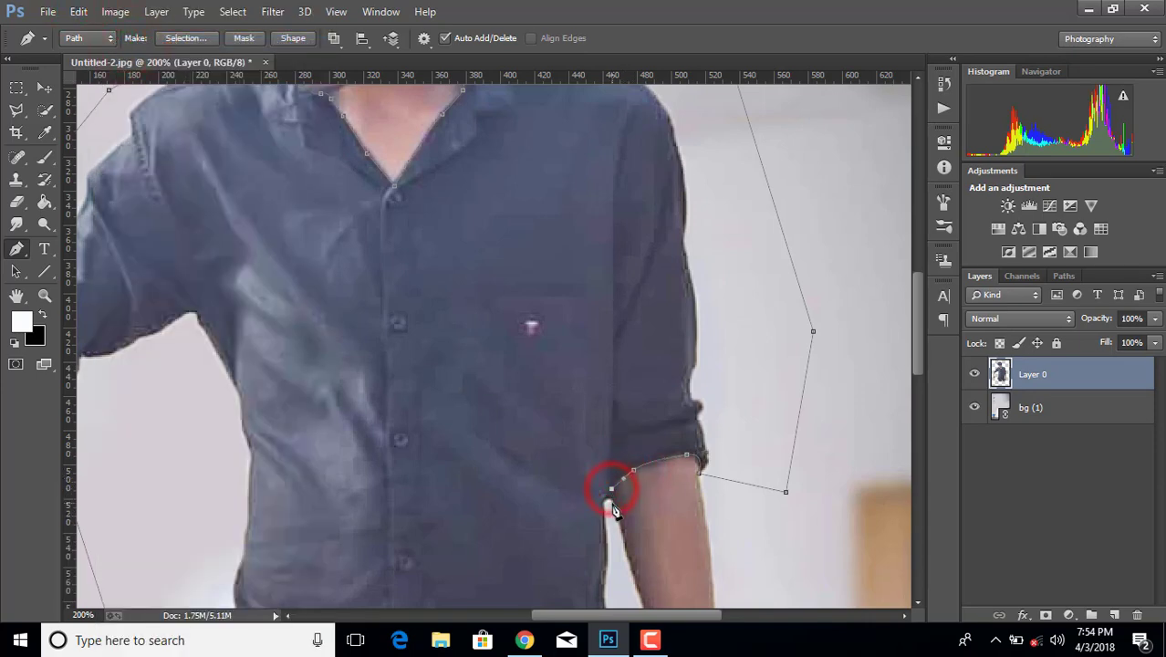
left_click_drag(910, 346, 918, 398)
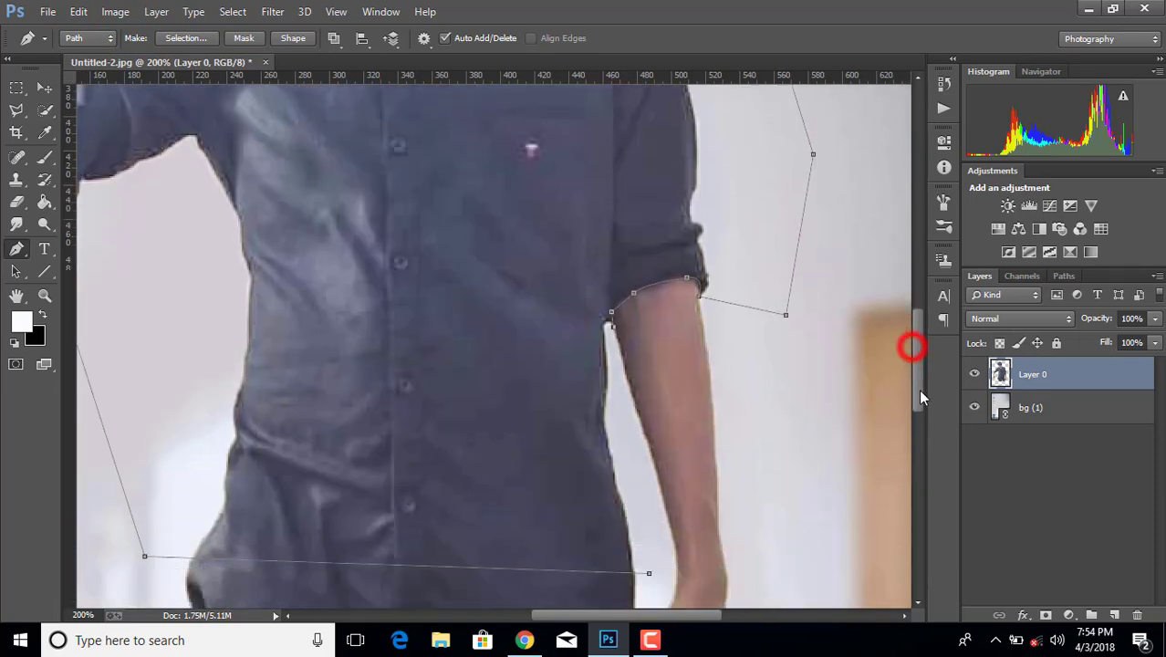
left_click(648, 486)
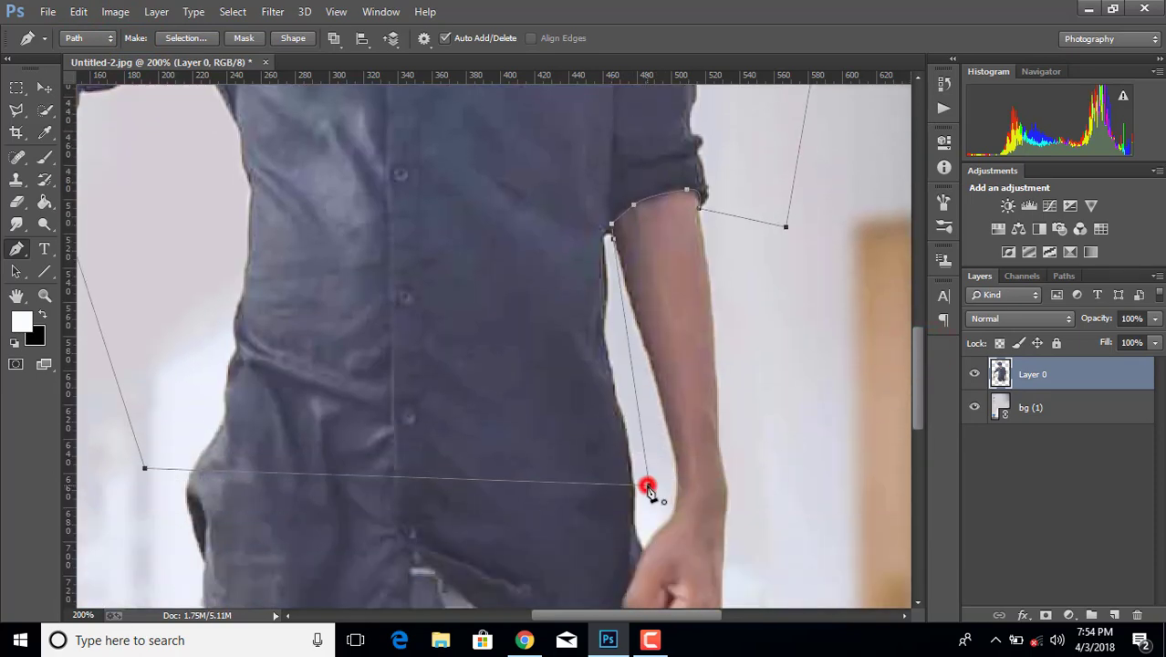
right_click(534, 392)
- Turn the shirt path into a selection and copy it to a new Layer 1
left_click(613, 288)
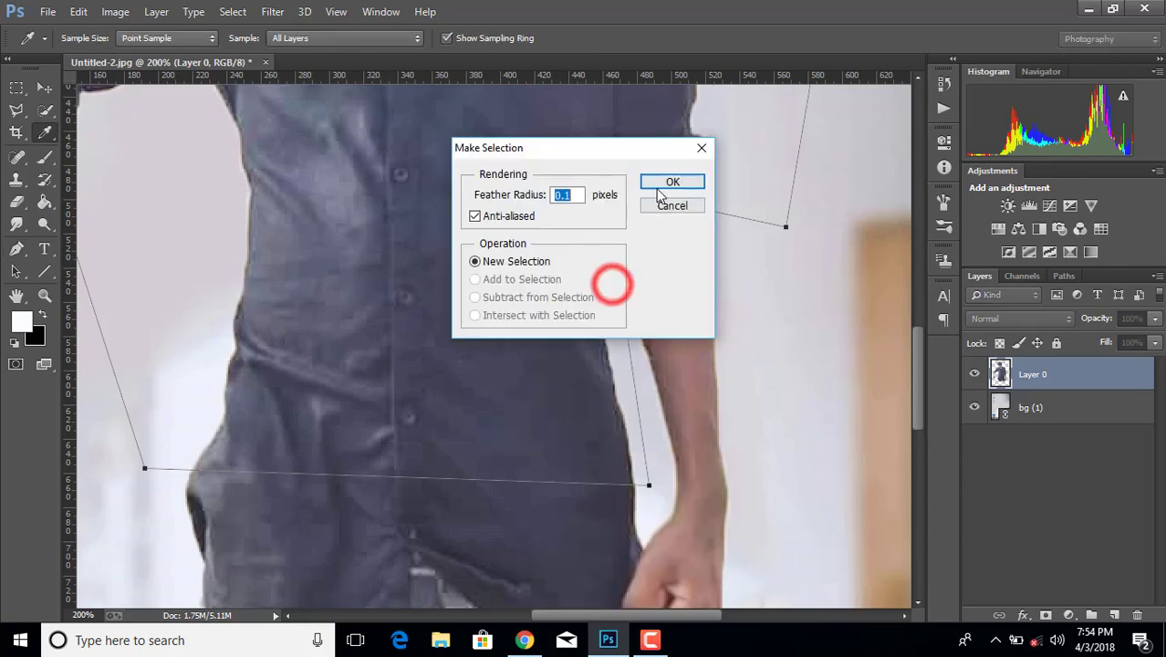
key("Return")
key("ctrl+minus")
key("ctrl+minus")
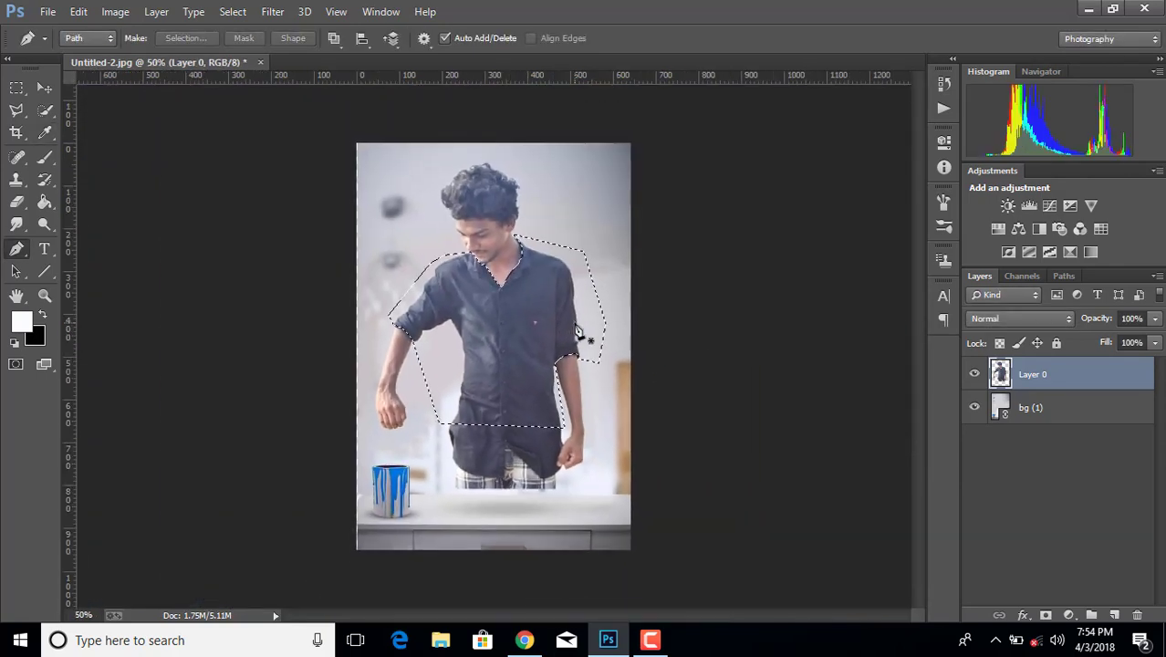
left_click(36, 108)
right_click(484, 248)
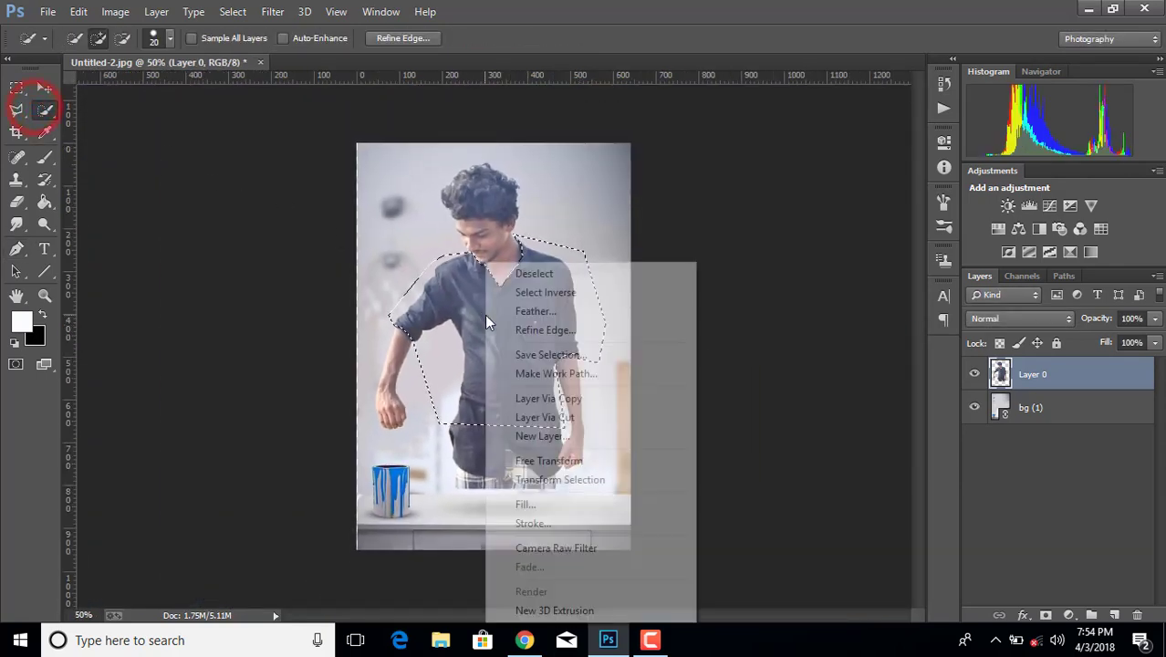
left_click(555, 402)
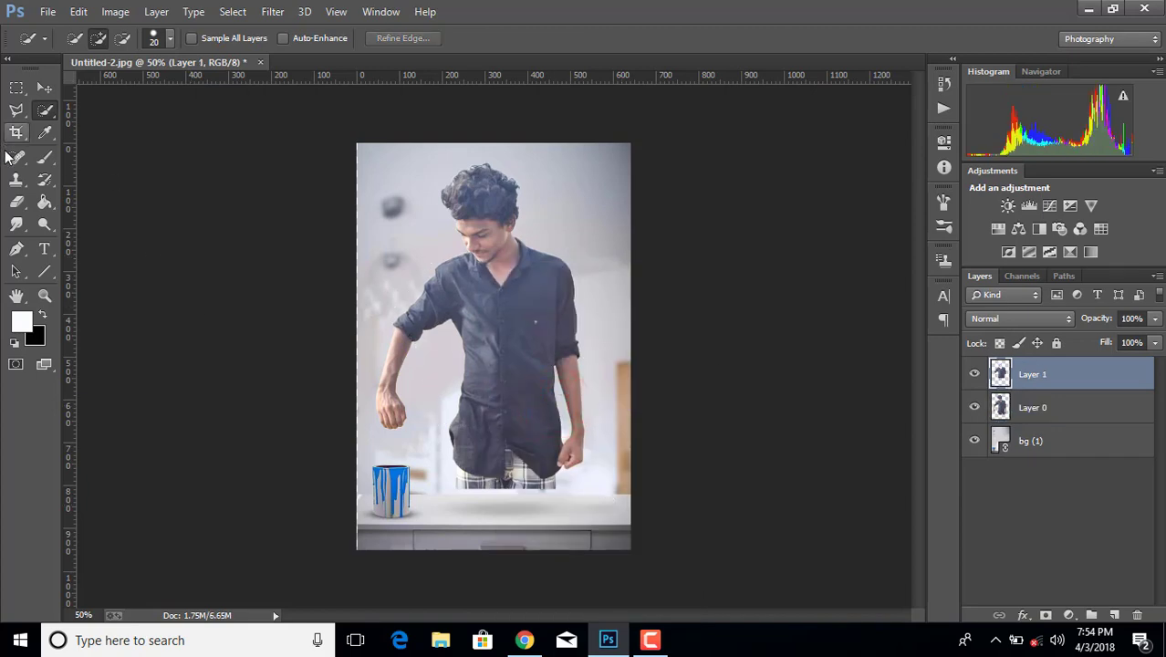
- Add an empty Layer 2 clipped to the shirt layer below
right_click(1001, 374)
left_click(1024, 500)
left_click(1118, 616)
right_click(998, 373)
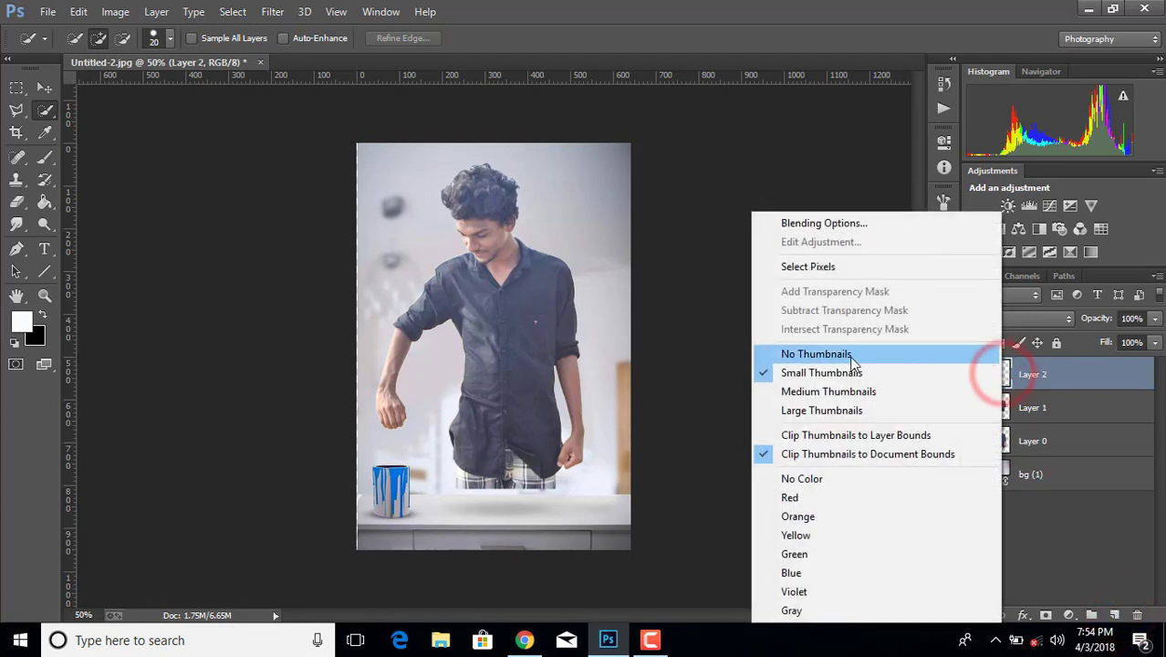
left_click(1083, 516)
right_click(1076, 378)
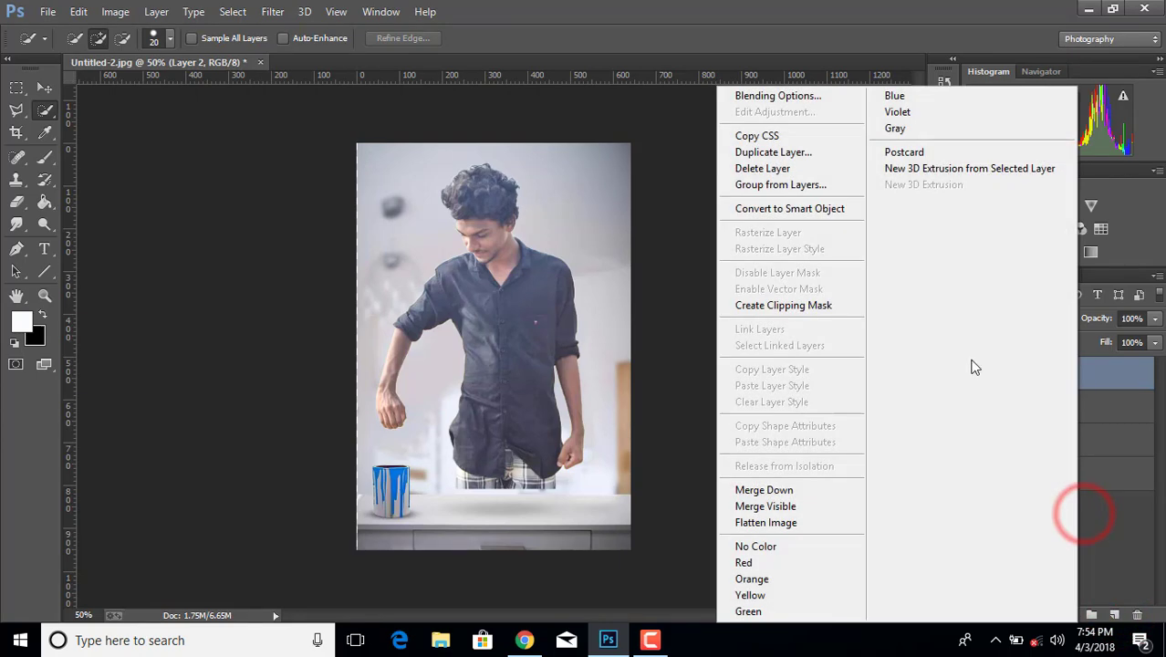
left_click(775, 307)
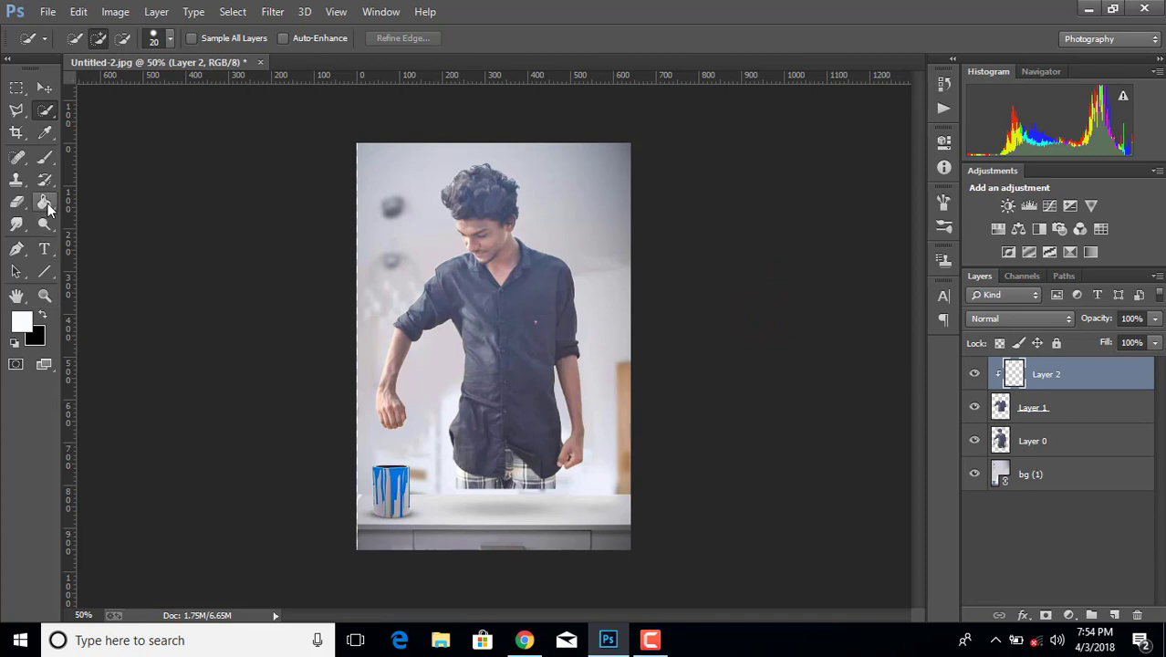
- Sample the paint can's blue and brush it over the whole upper shirt on Layer 2
left_click(46, 133)
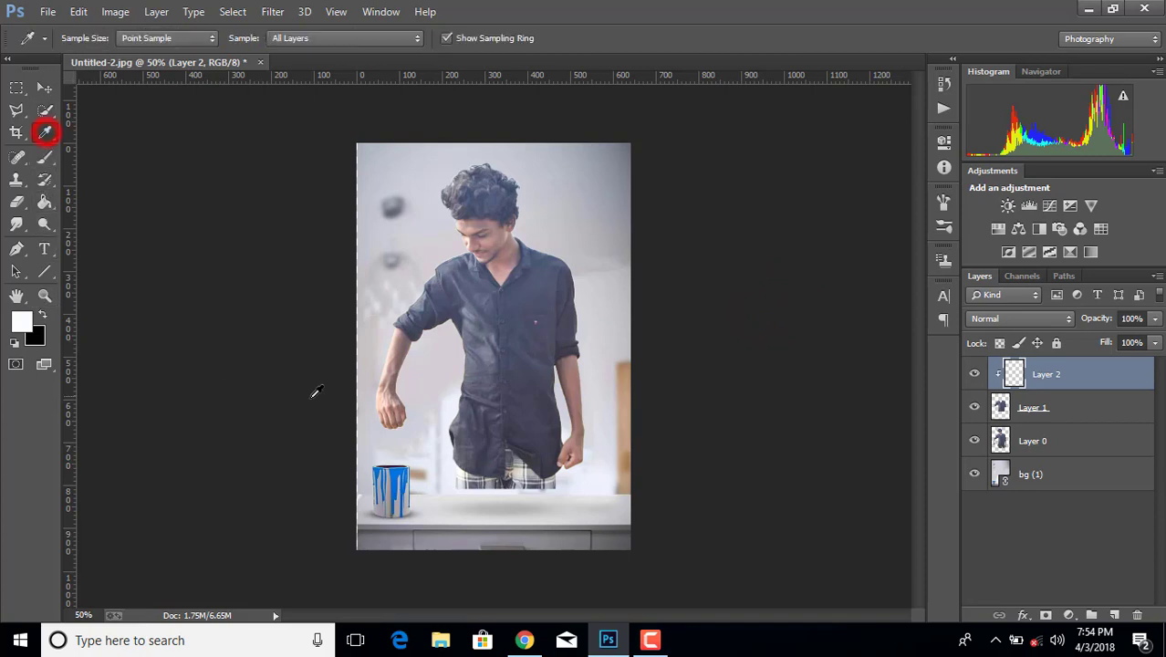
left_click(398, 471)
left_click(45, 155)
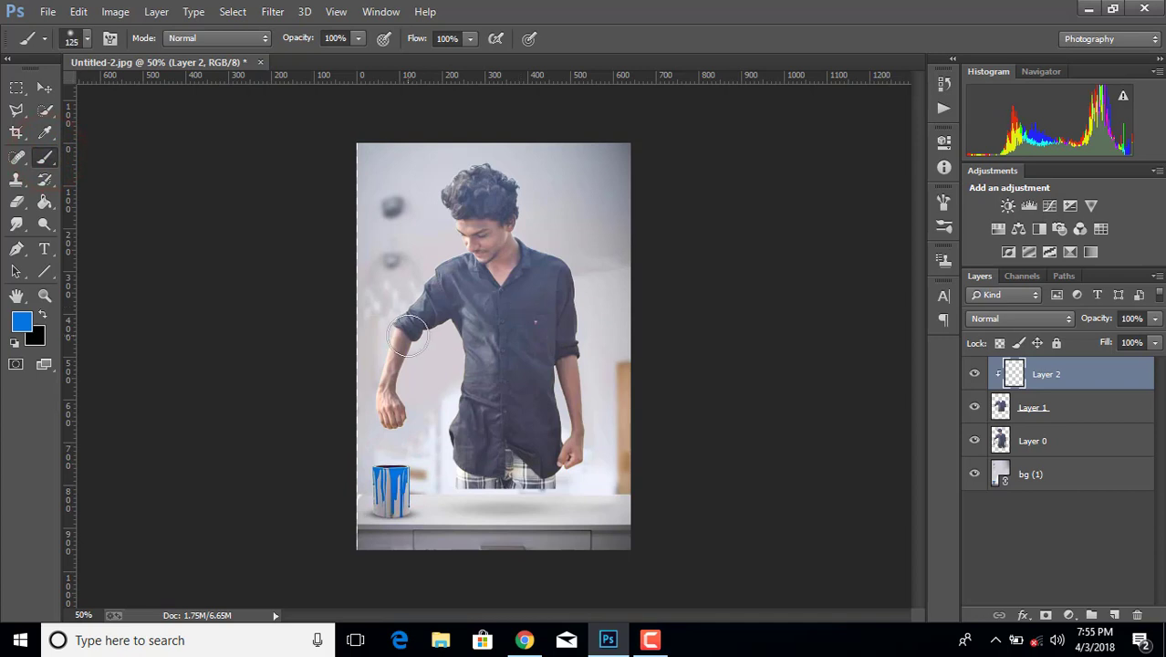
mouse_move(407, 335)
left_mouse_down()
mouse_move(541, 334)
mouse_move(534, 404)
left_mouse_up()
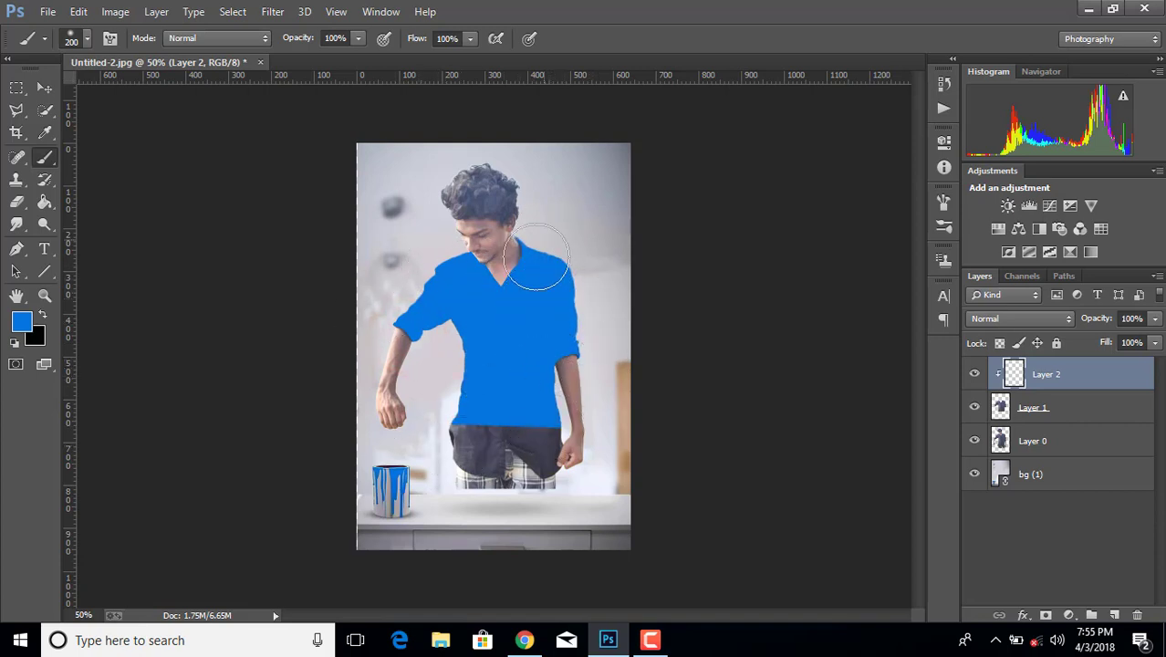
- Set Layer 2's blend mode to Overlay and make Layer 0 active
left_click(1048, 318)
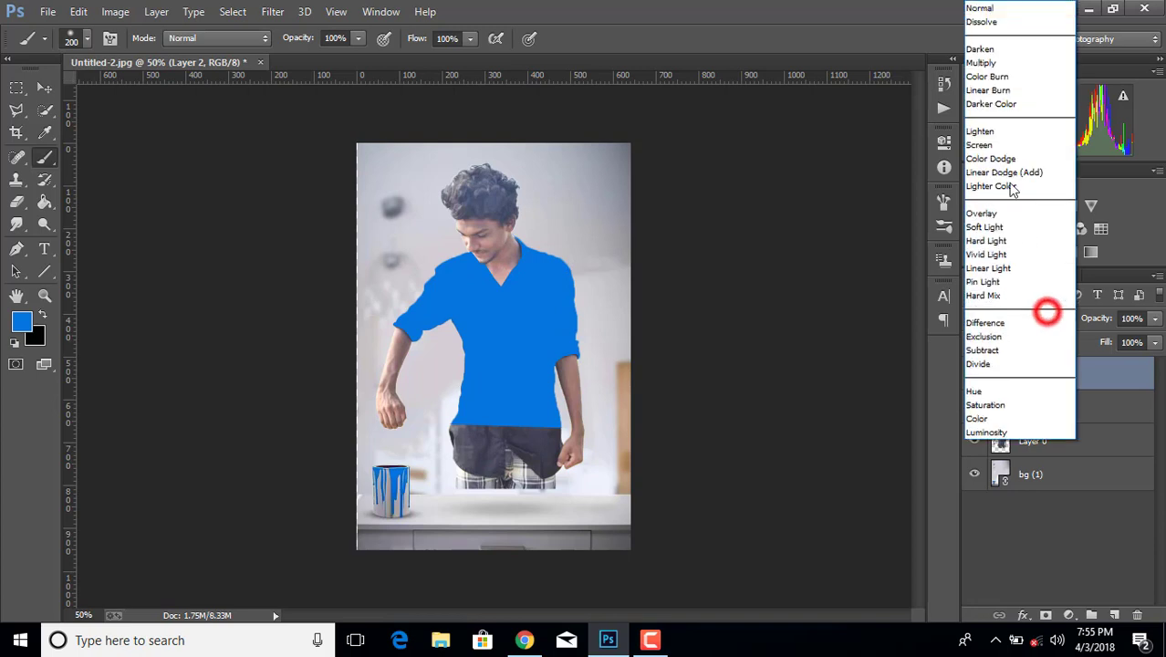
left_click(990, 215)
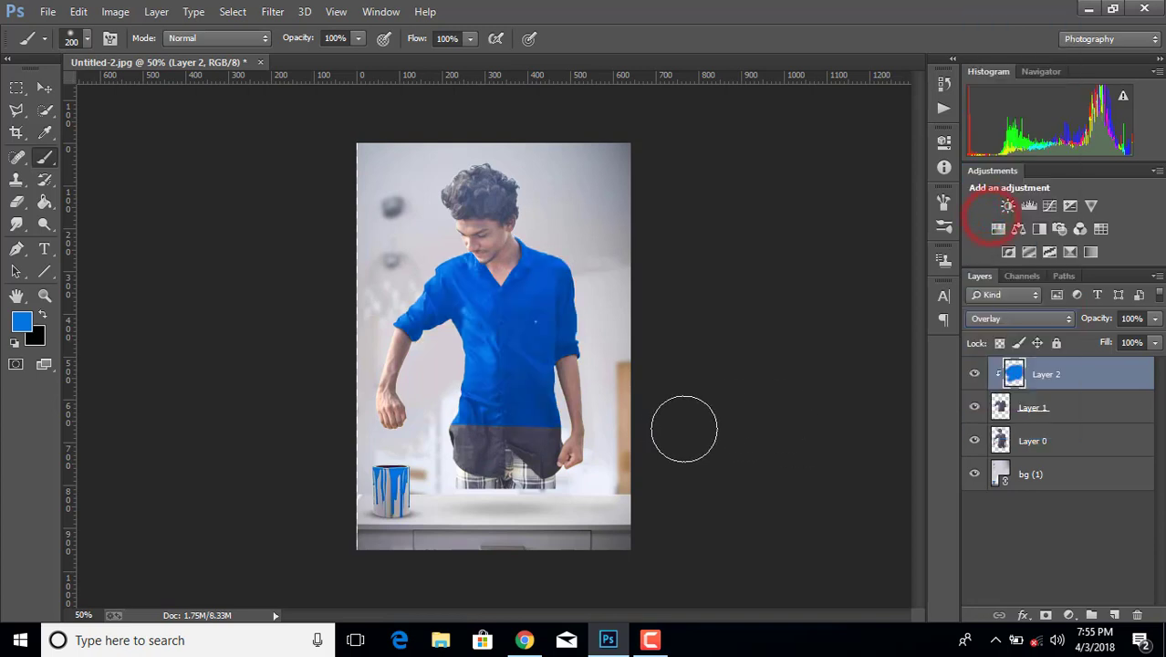
left_click(1051, 445)
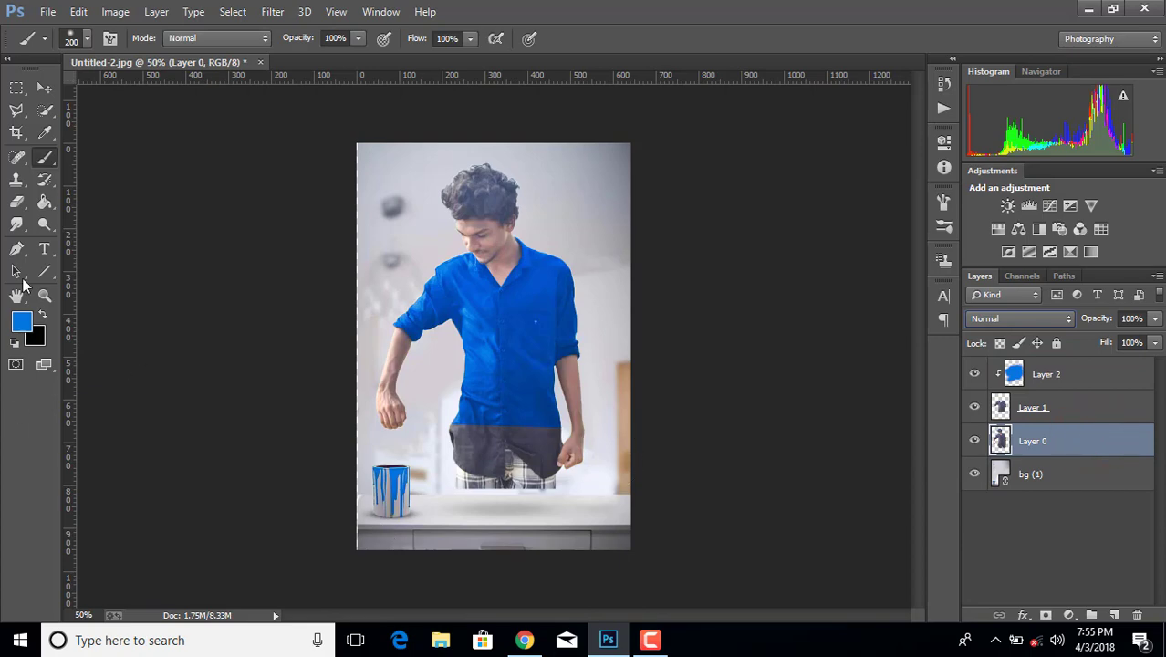
- Zoom in and trace a pen path up the lower shirt's edge beside the right hand
left_click(15, 248)
key("ctrl+plus")
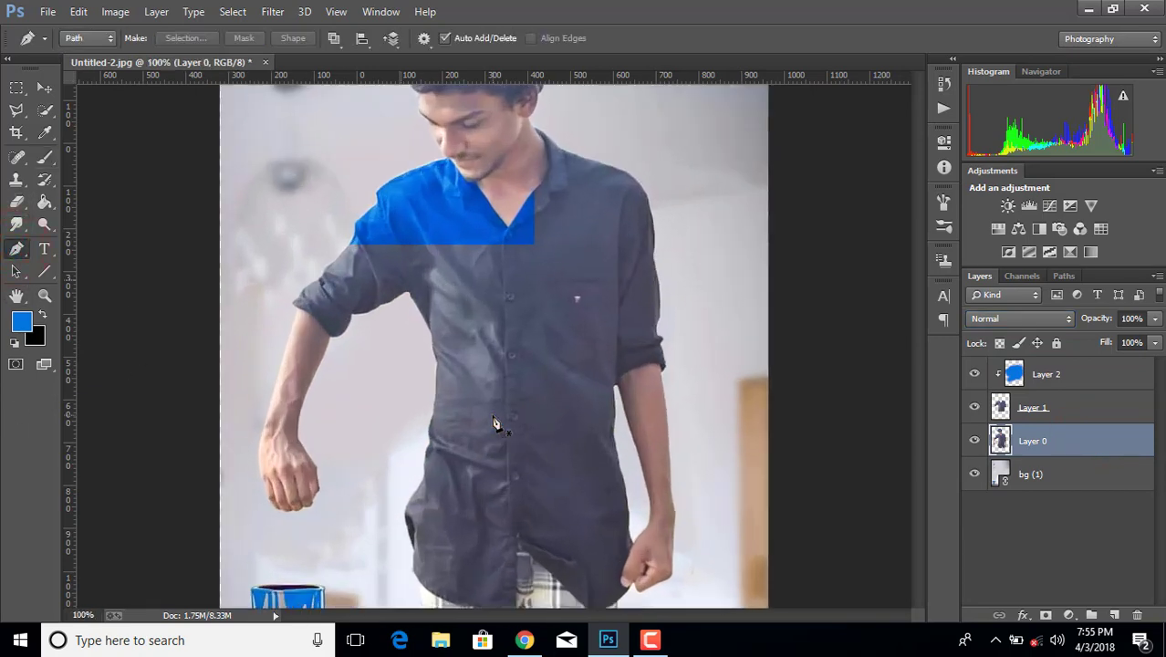
key("ctrl+plus")
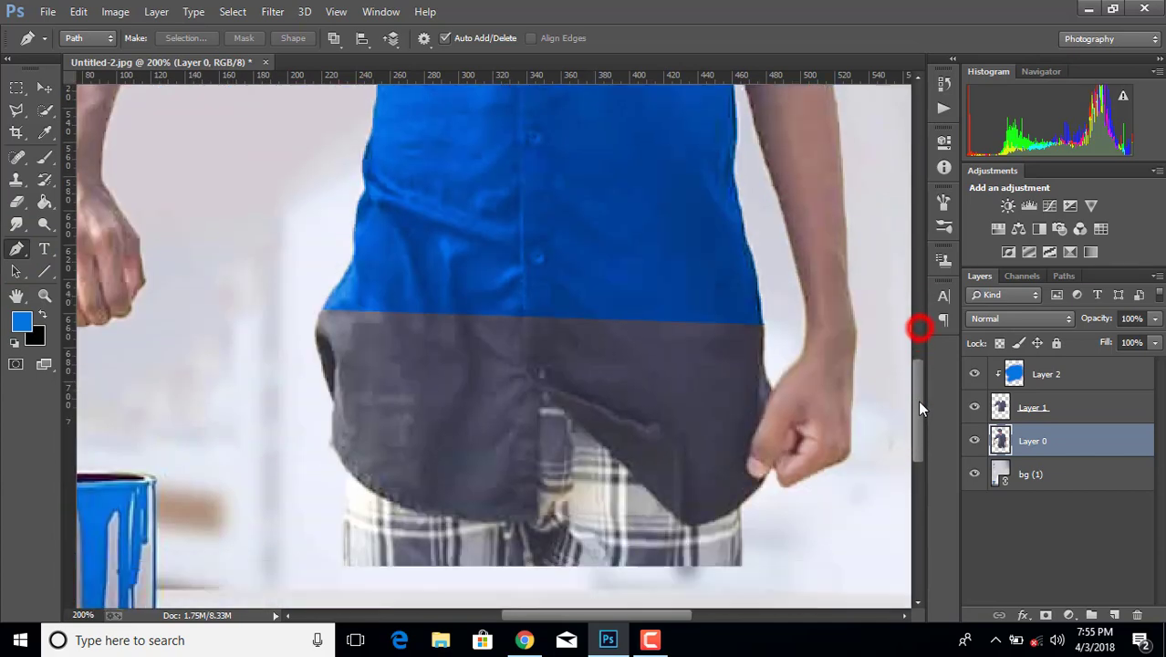
left_click_drag(919, 328, 917, 403)
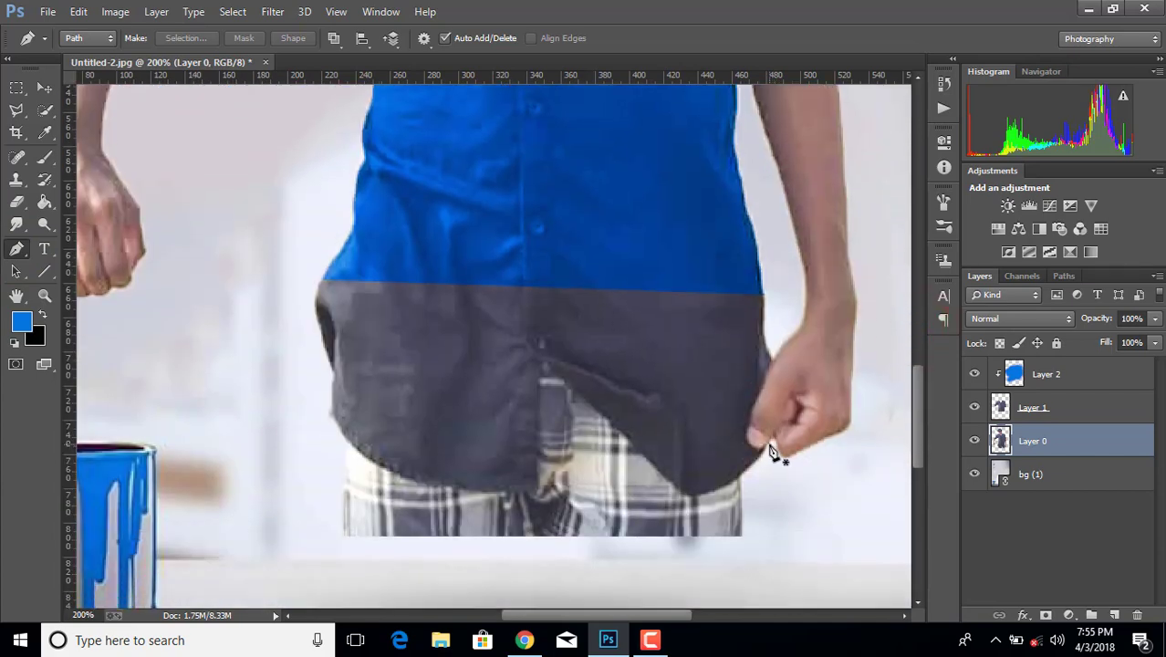
left_click(775, 463)
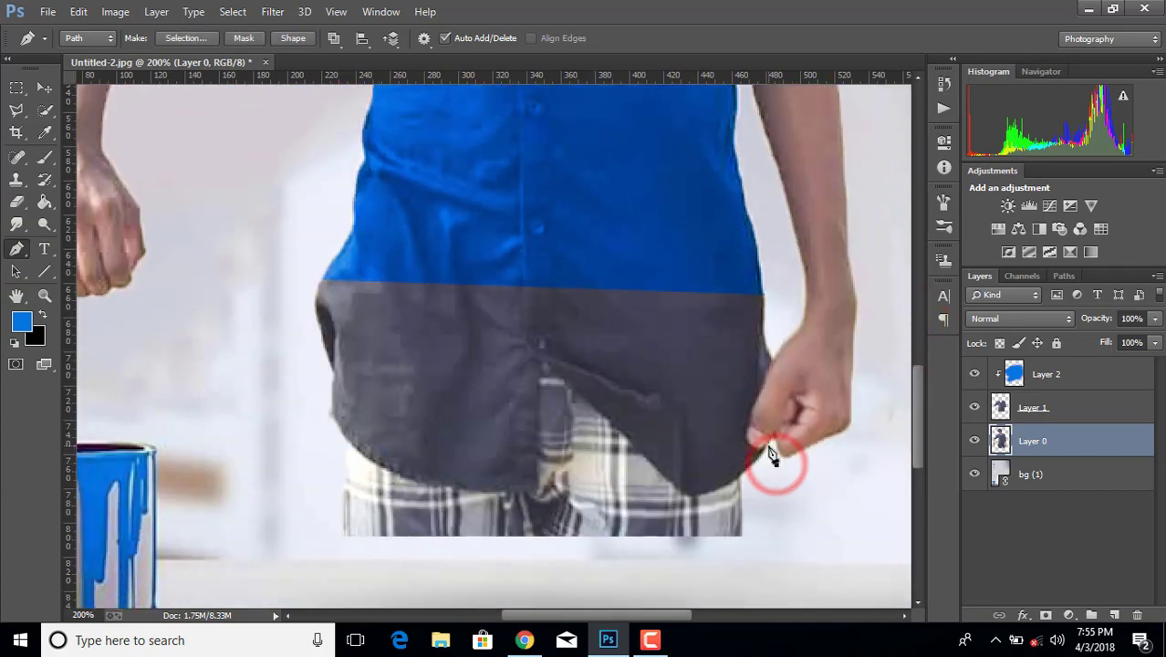
left_click(764, 447)
left_click(750, 444)
left_click(749, 433)
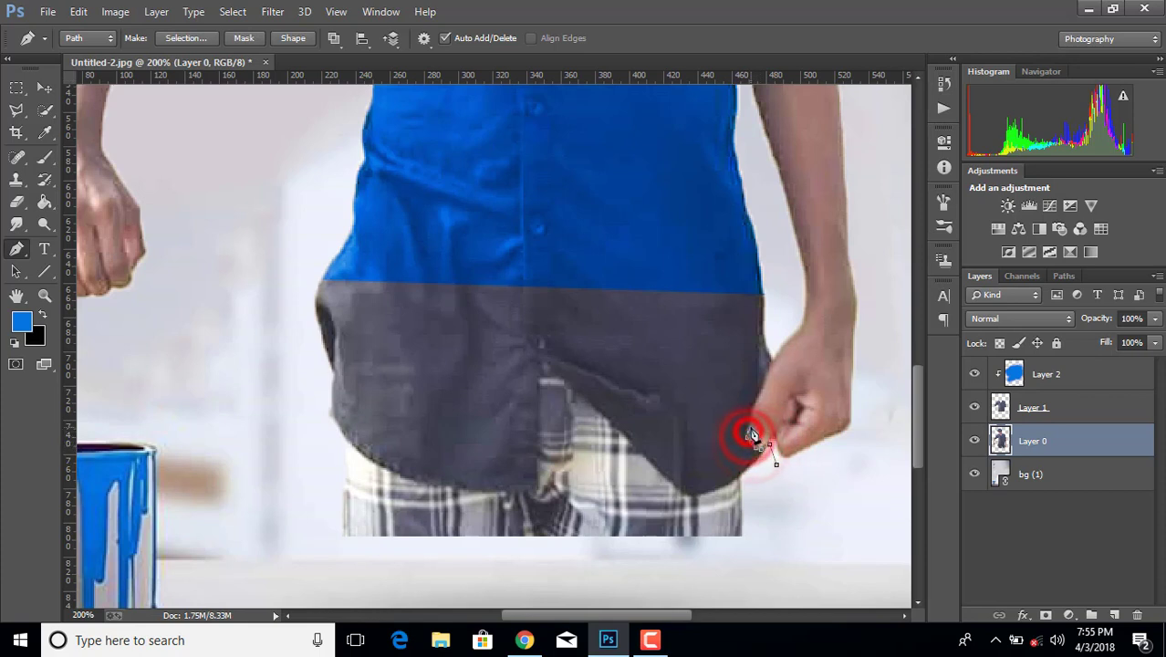
left_click(753, 422)
left_click(752, 411)
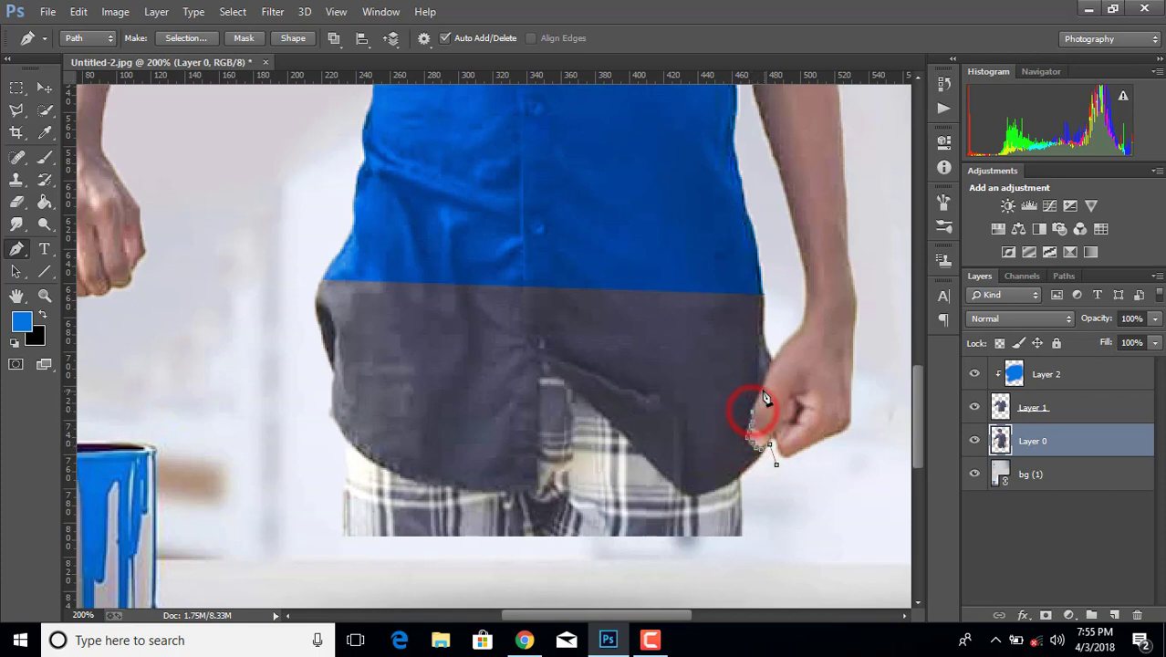
left_click(767, 380)
- Close the pen outline around the lower body below the shirt's blue edge
left_click(769, 292)
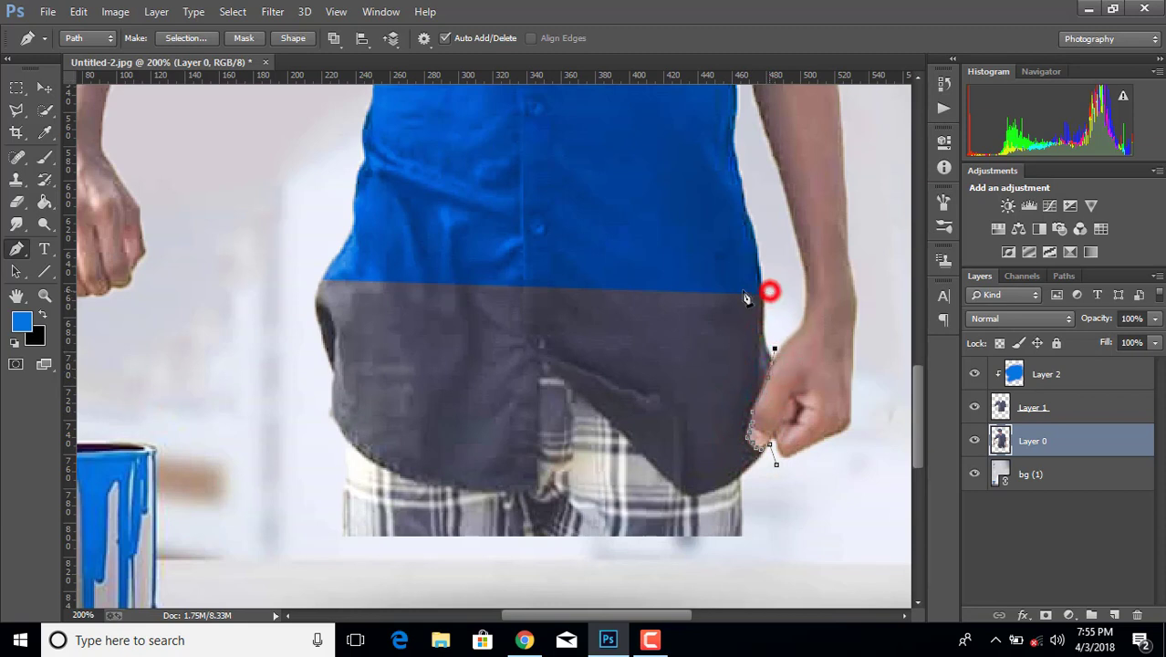
left_click(294, 269)
left_click(313, 581)
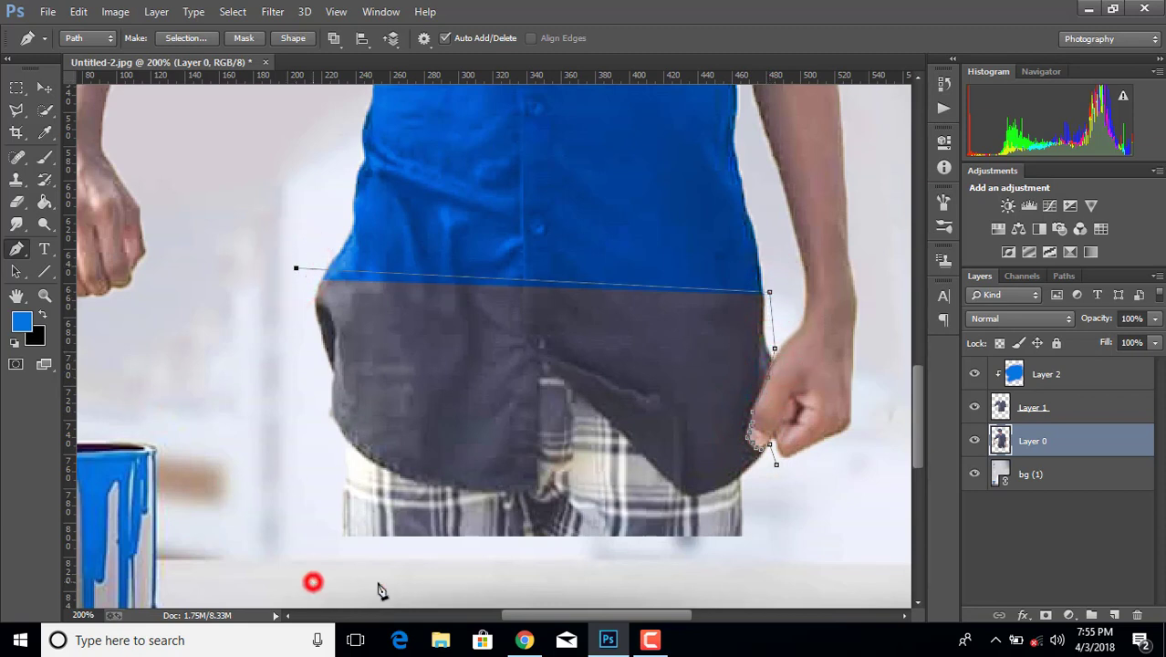
left_click(795, 535)
left_click(775, 463)
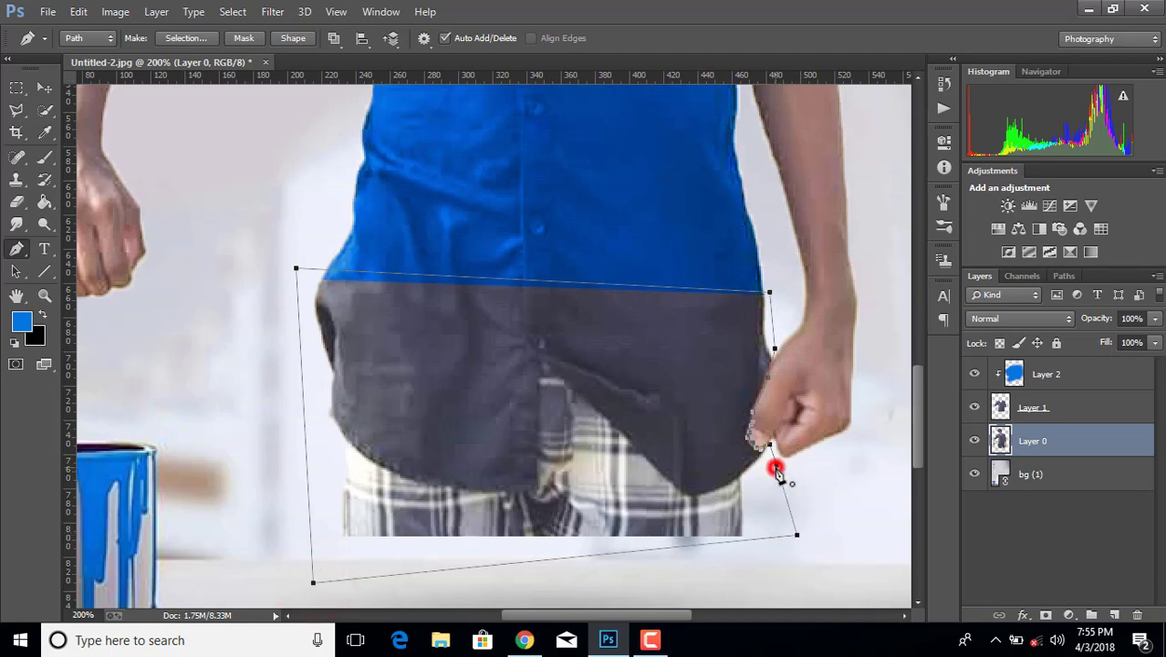
- Turn the path into a selection, delete the lower body from Layer 0, and deselect
right_click(568, 476)
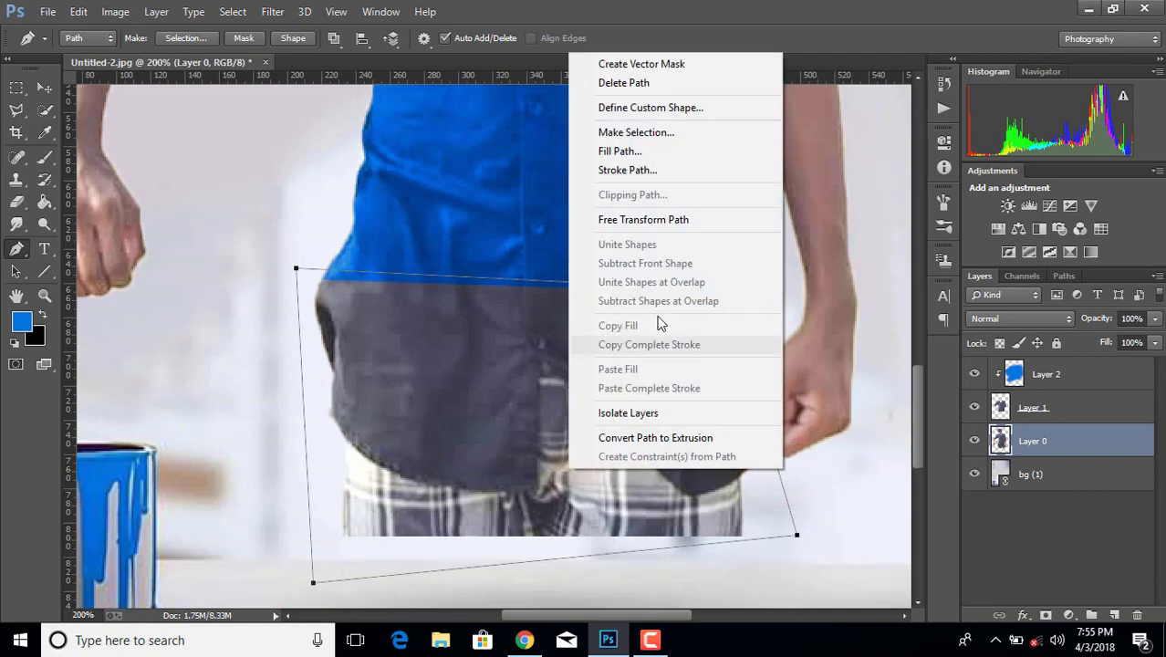
left_click(663, 133)
left_click(675, 180)
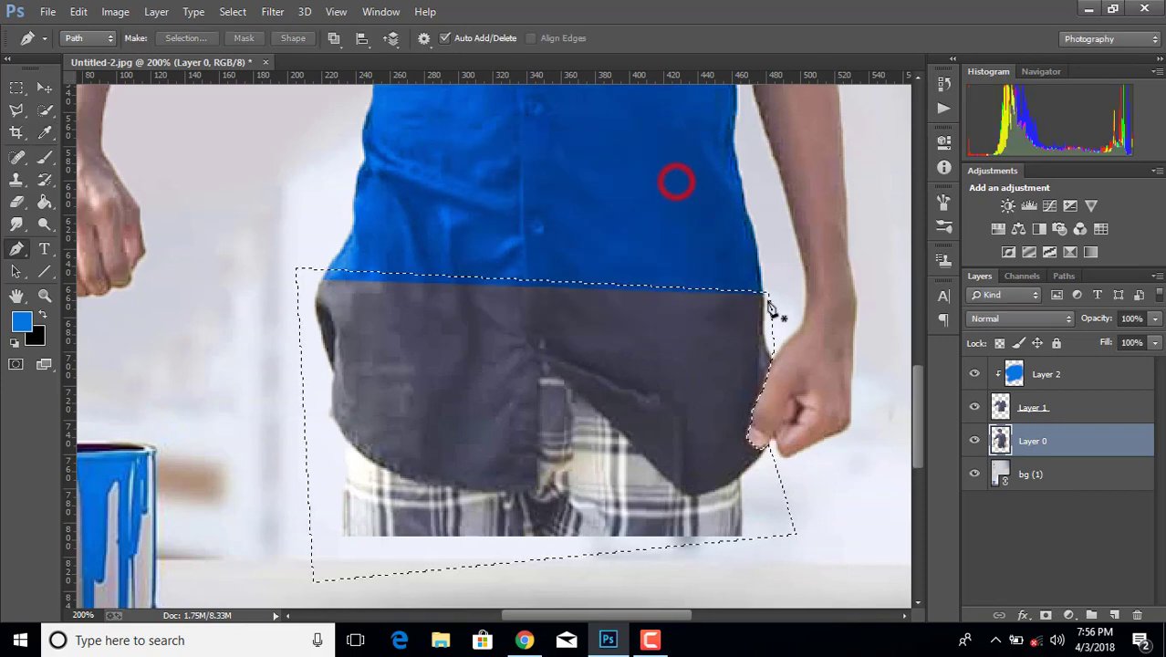
key("Delete")
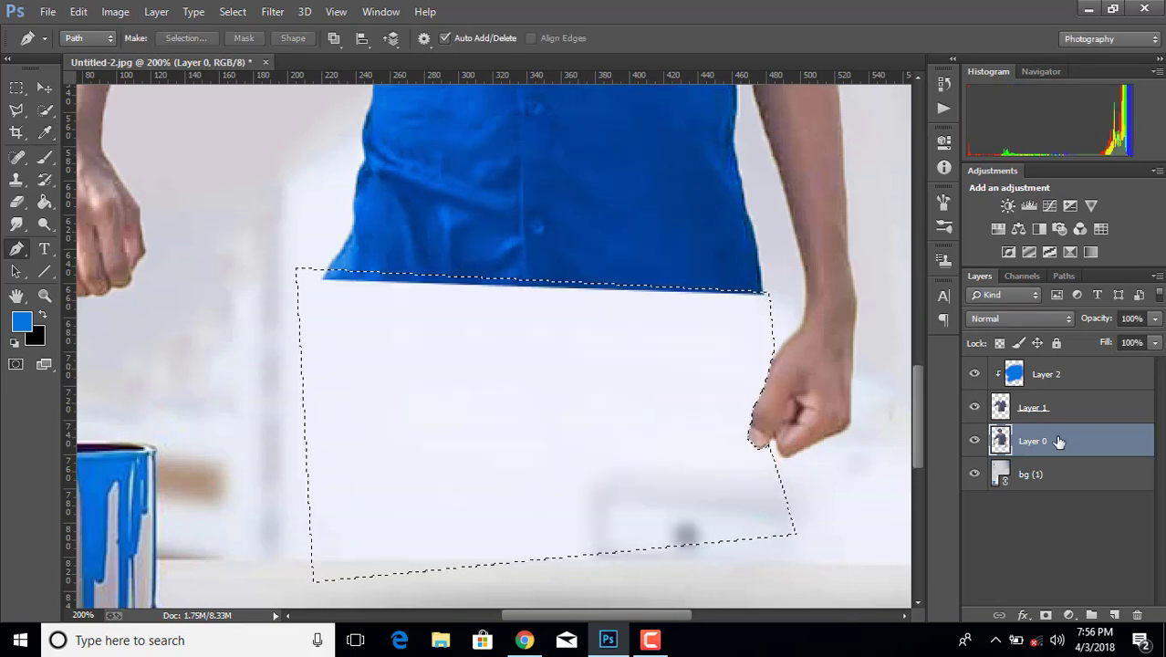
key("ctrl+d")
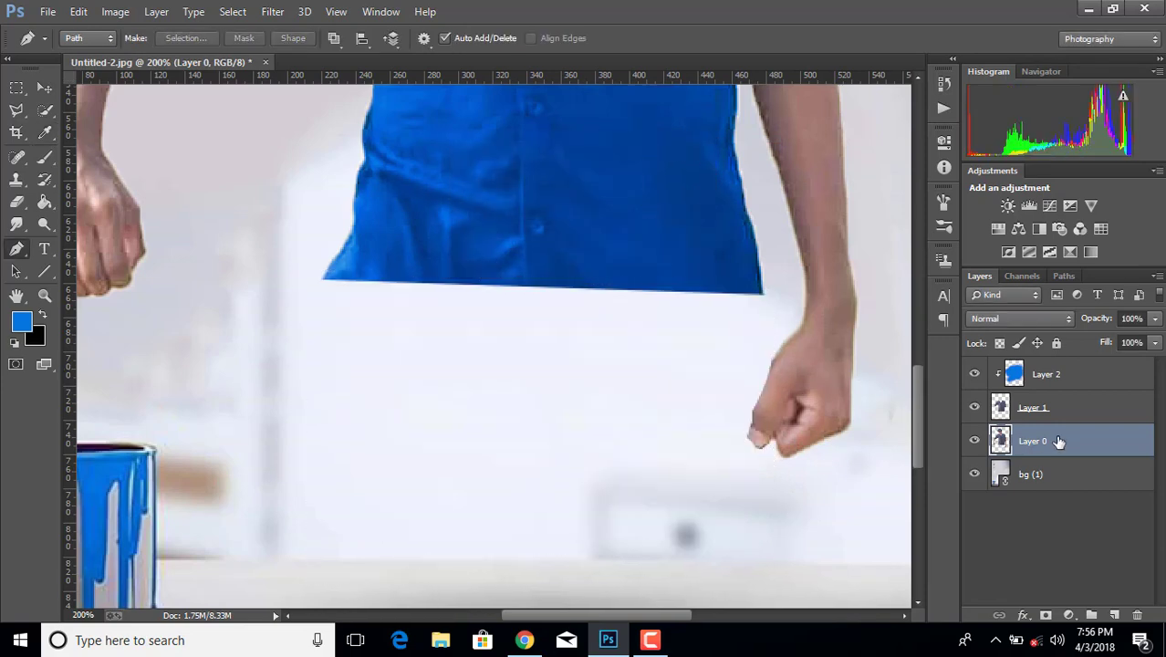
key("ctrl+minus")
key("ctrl+minus")
key("ctrl+minus")
key("ctrl+minus")
key("ctrl+plus")
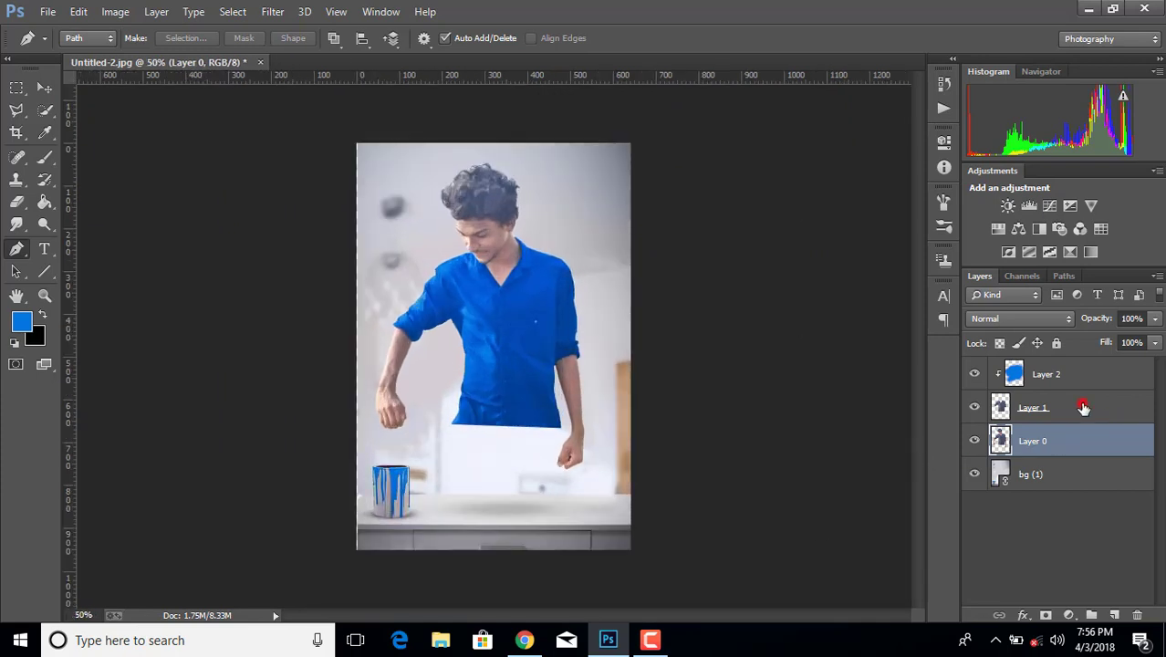
- Select Layer 1 and Layer 2 together and merge them into a single Layer 2
left_click(1082, 407)
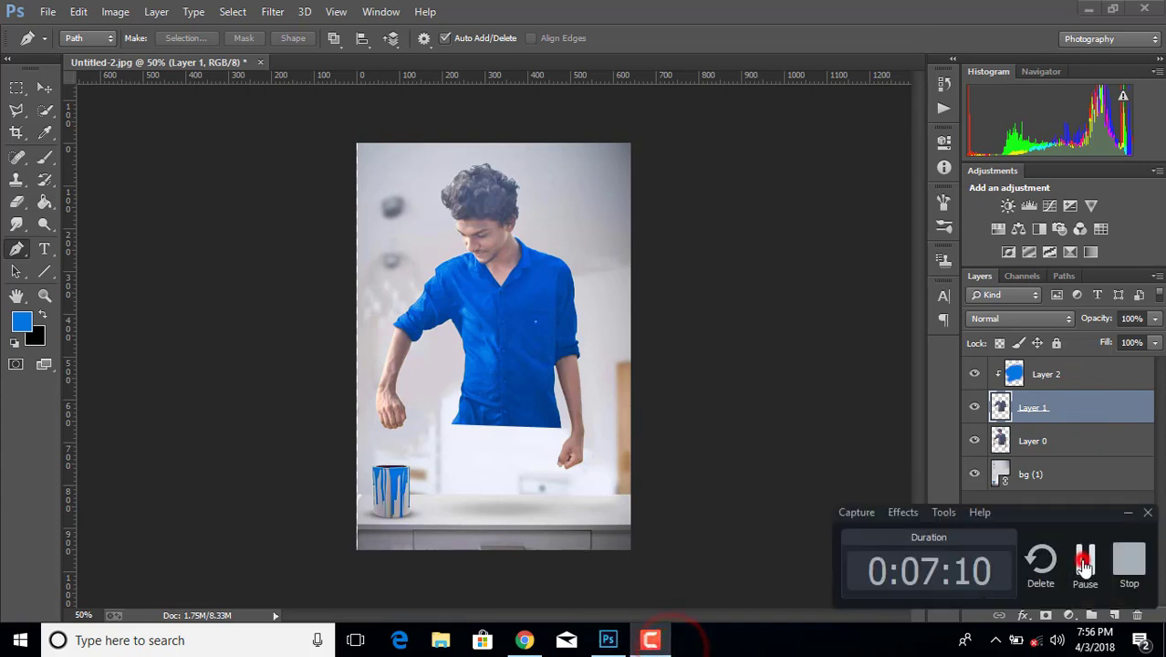
left_click(1083, 558)
left_click(1092, 405)
left_click(1093, 374, "shift")
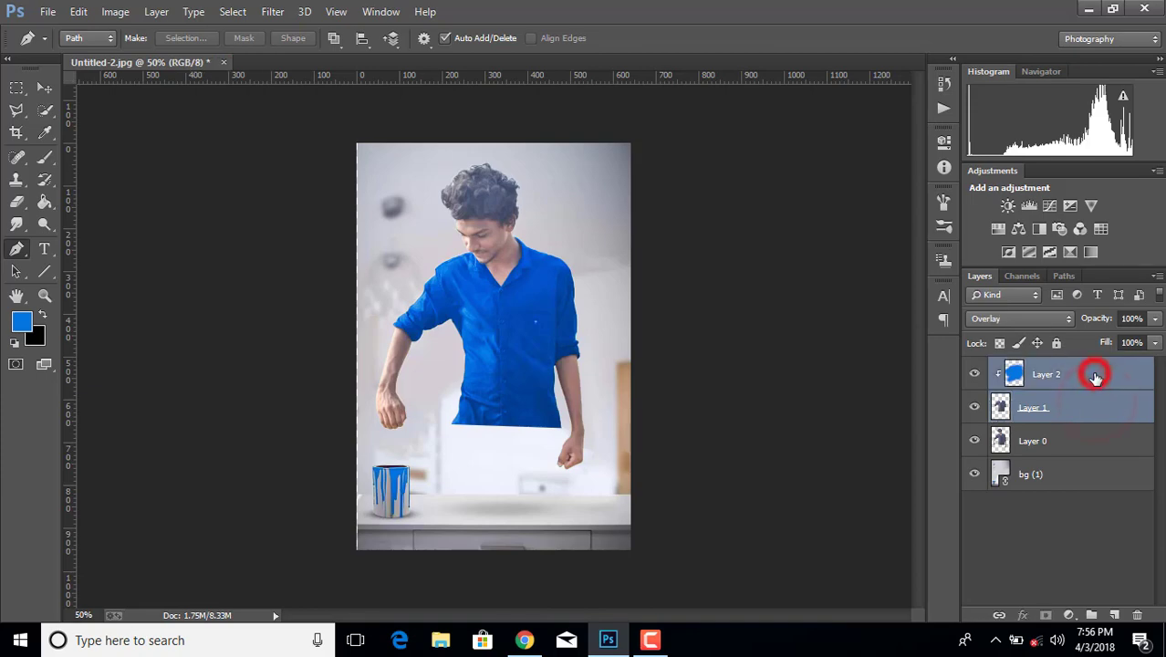
right_click(1092, 374)
left_click(759, 490)
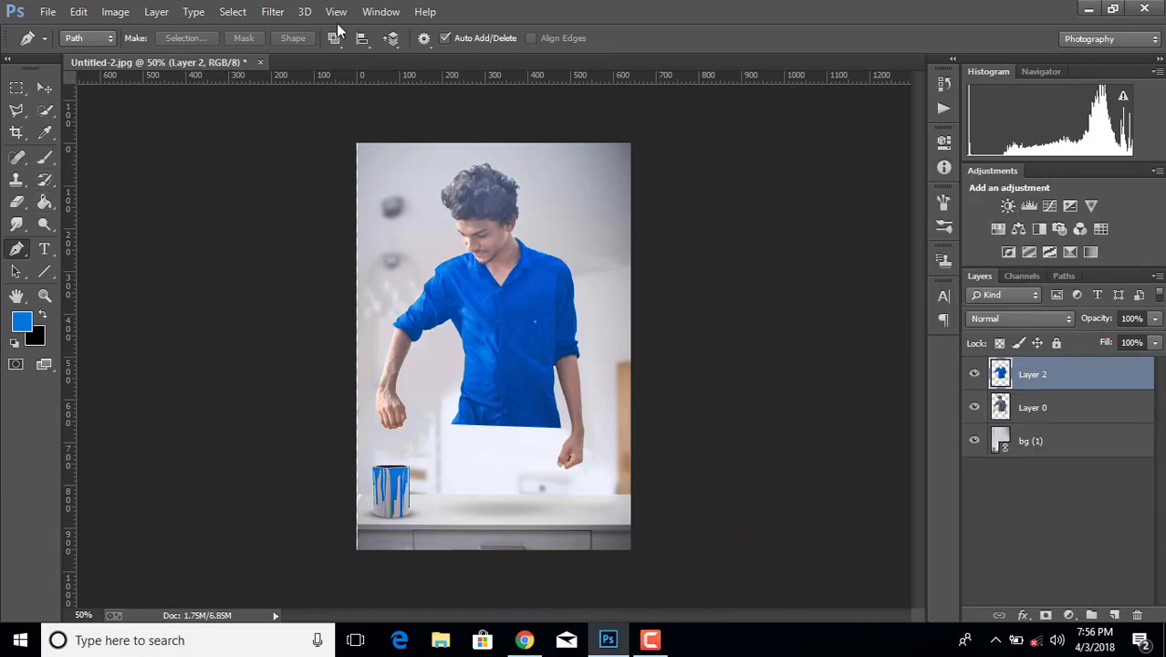
left_click(272, 11)
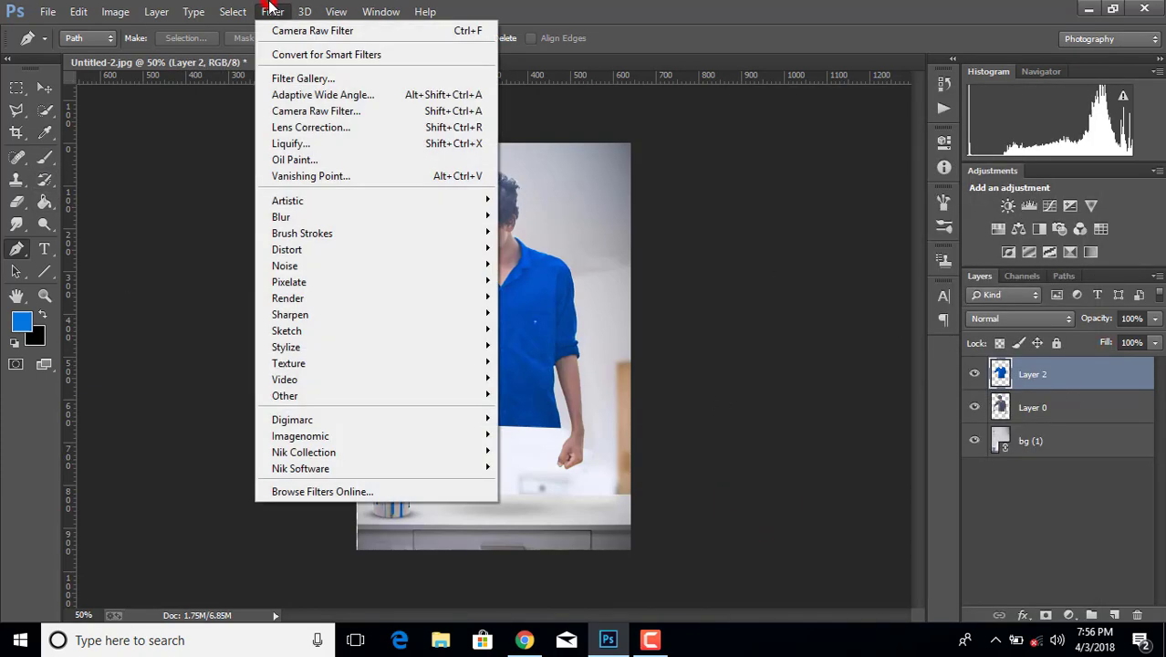
- In Liquify, Forward Warp drips down from the shirt hem's left, middle and right
left_click(306, 144)
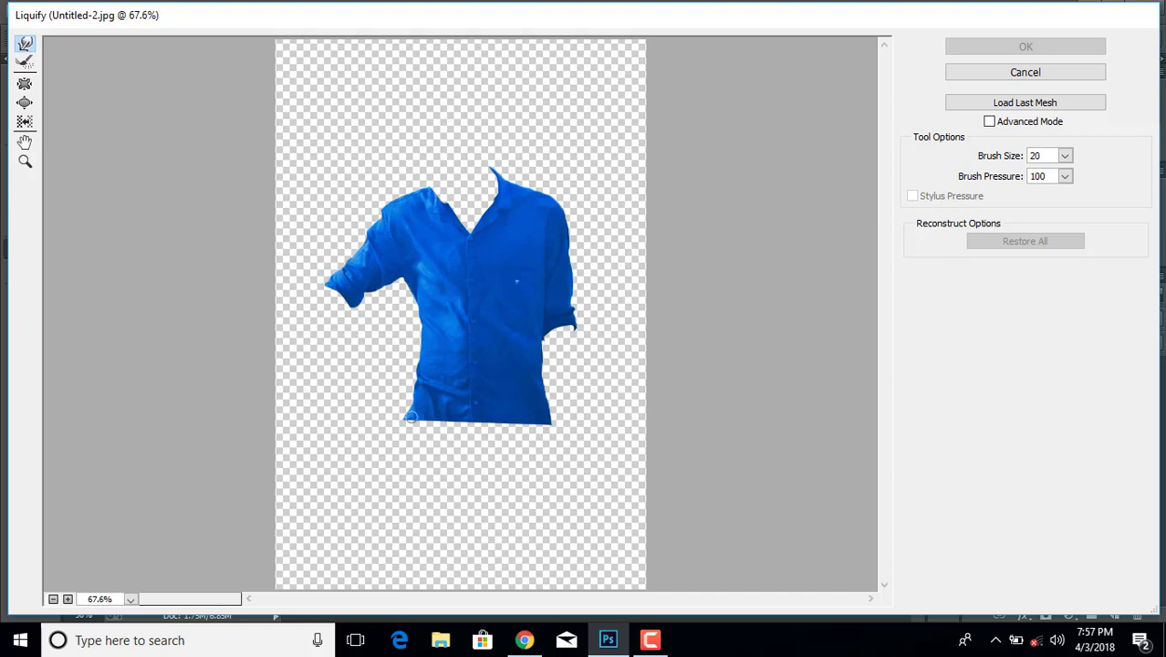
left_click_drag(411, 417, 408, 422)
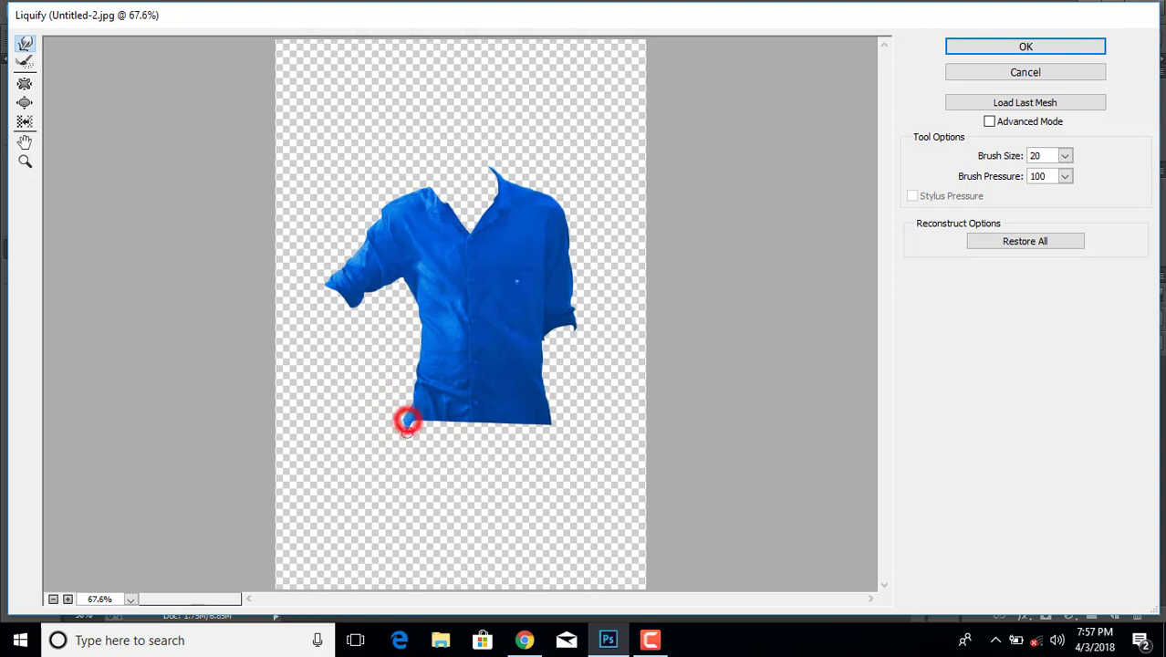
left_click_drag(409, 420, 407, 442)
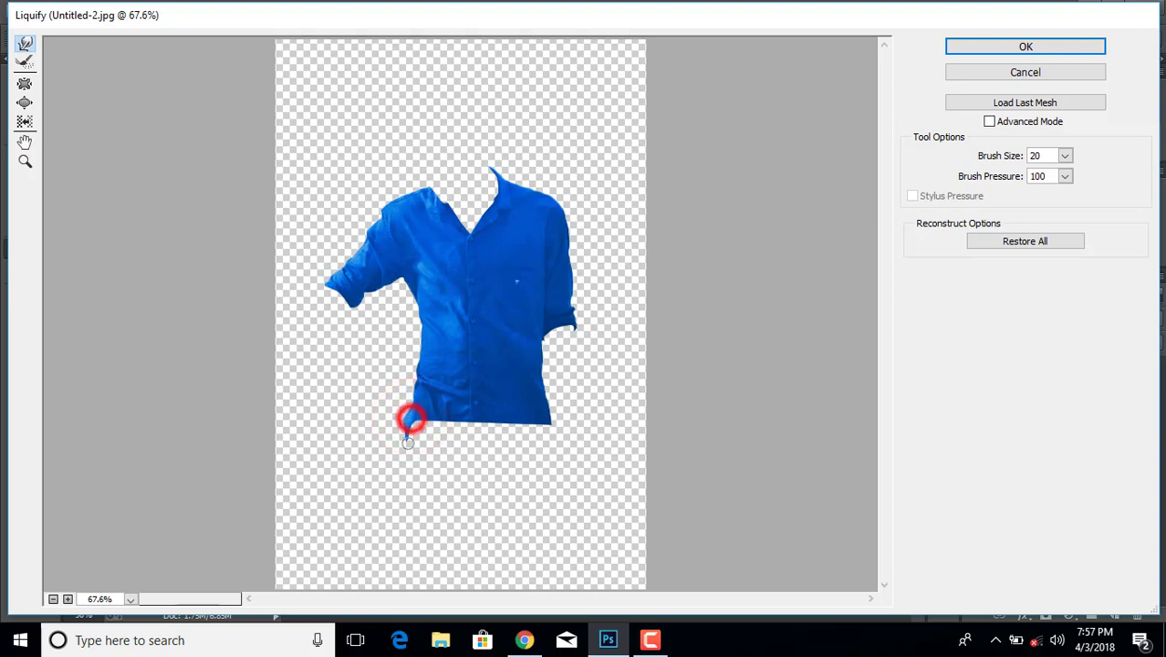
left_click(408, 442)
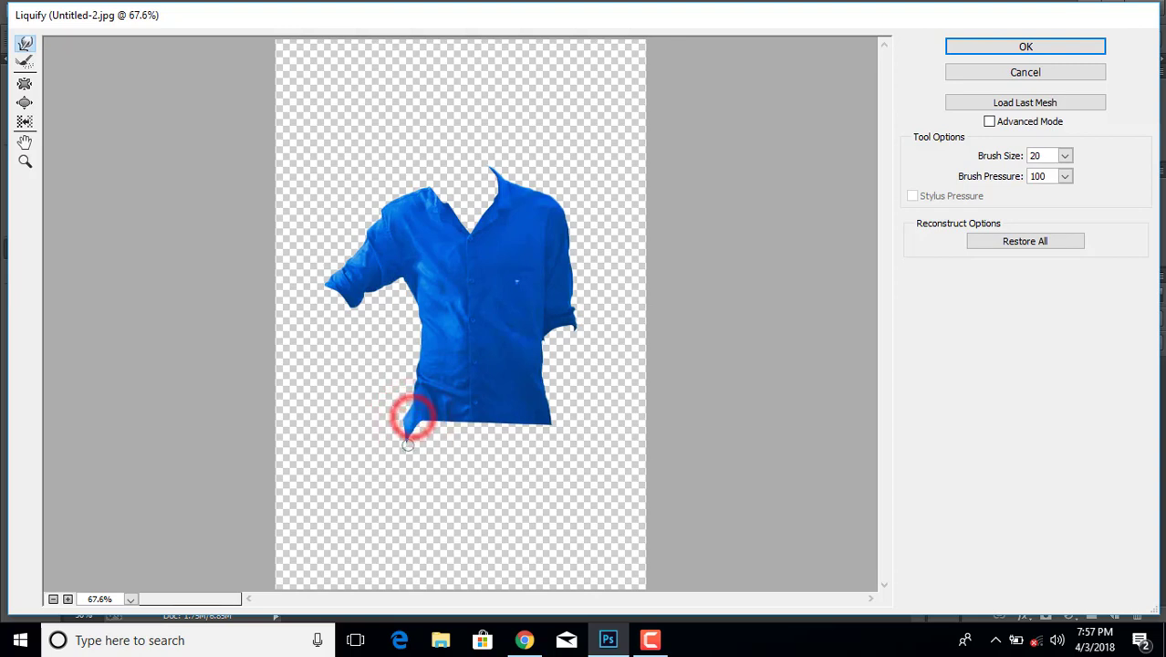
left_click(407, 444)
left_click(405, 446)
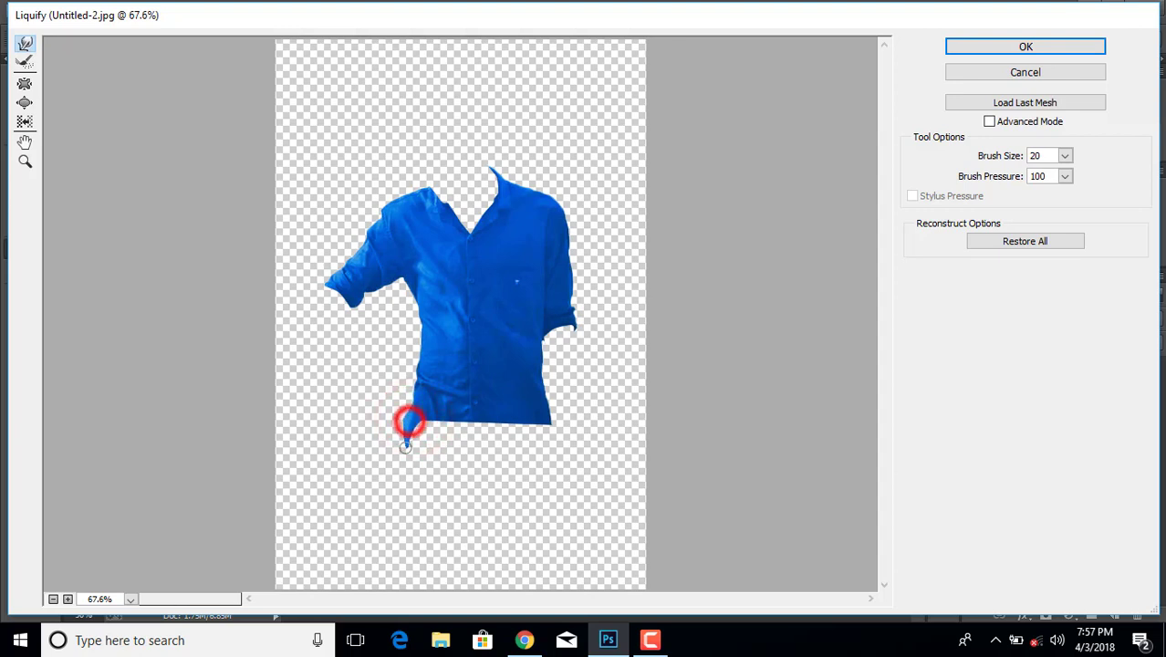
left_click(411, 420)
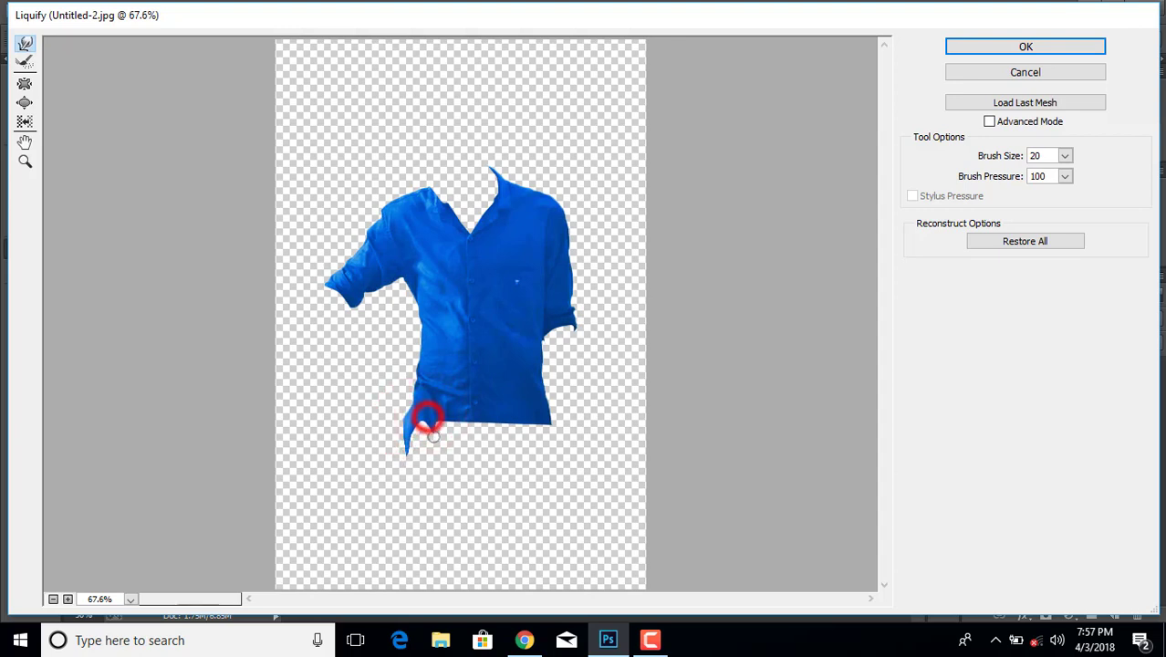
left_click_drag(436, 418, 434, 431)
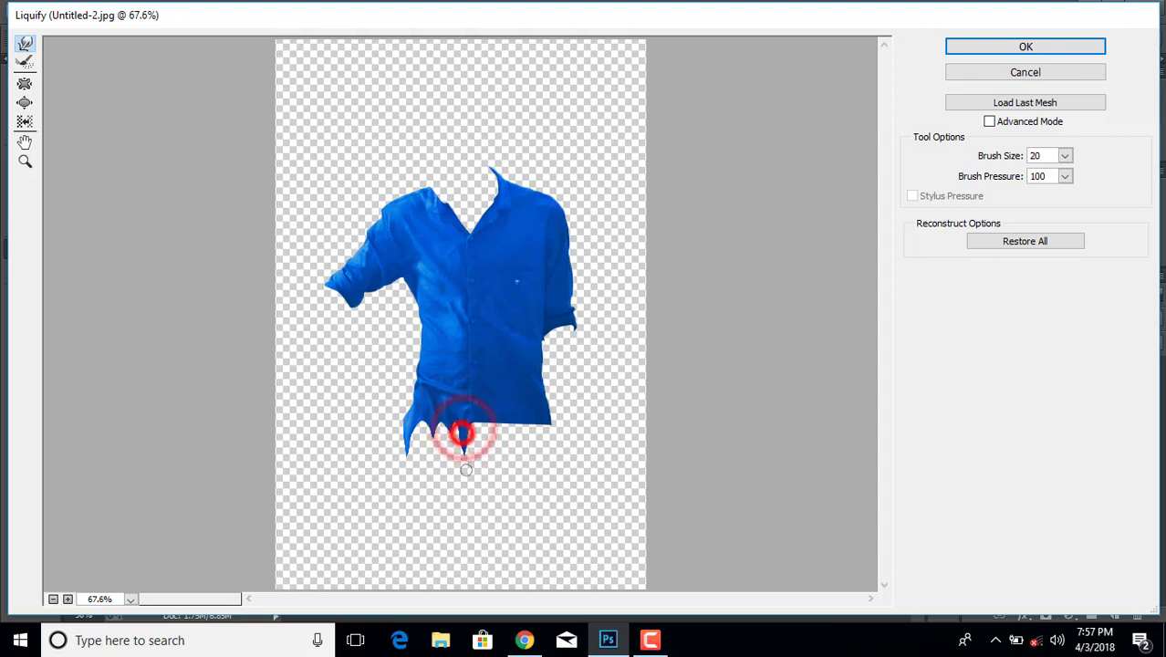
left_click_drag(476, 416, 480, 433)
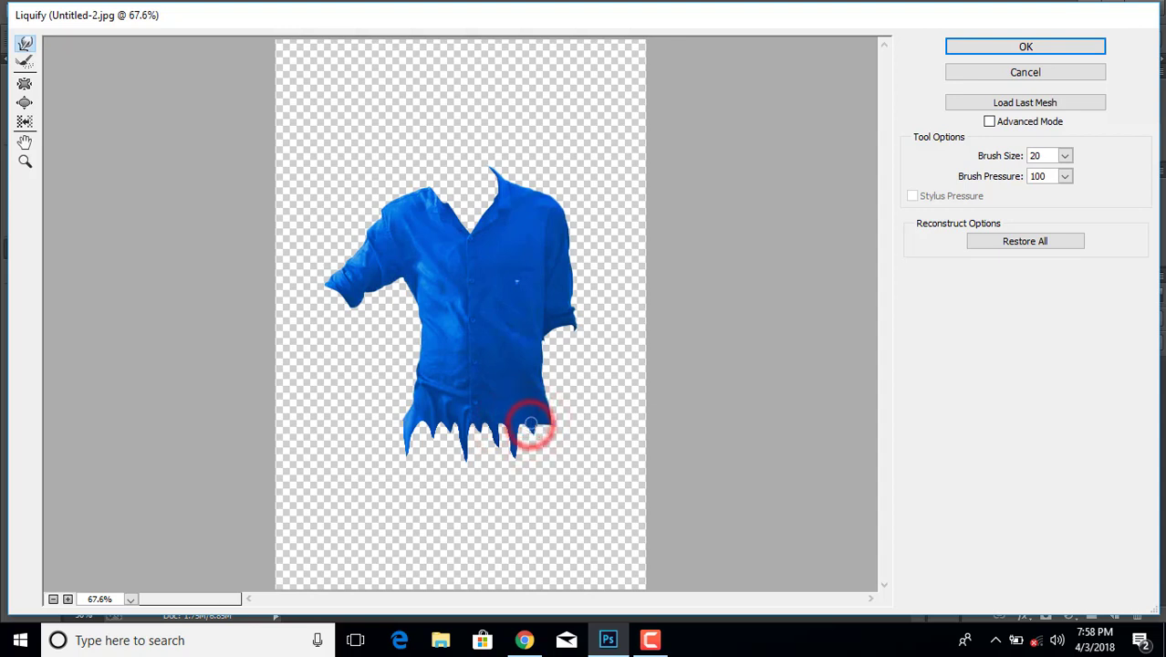
mouse_move(532, 425)
left_mouse_down()
mouse_move(536, 436)
mouse_move(550, 419)
mouse_move(552, 447)
left_mouse_up()
left_click(951, 46)
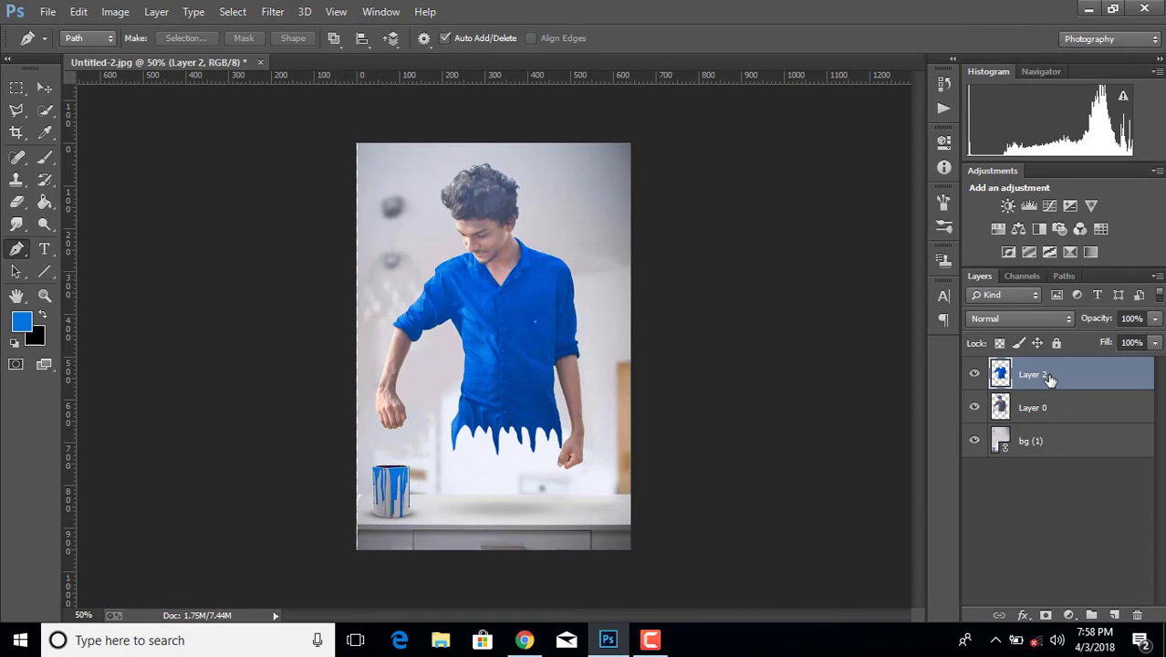
- With Layer 2 selected, Place Linked the 'brush' image file into the document
left_click(1066, 408)
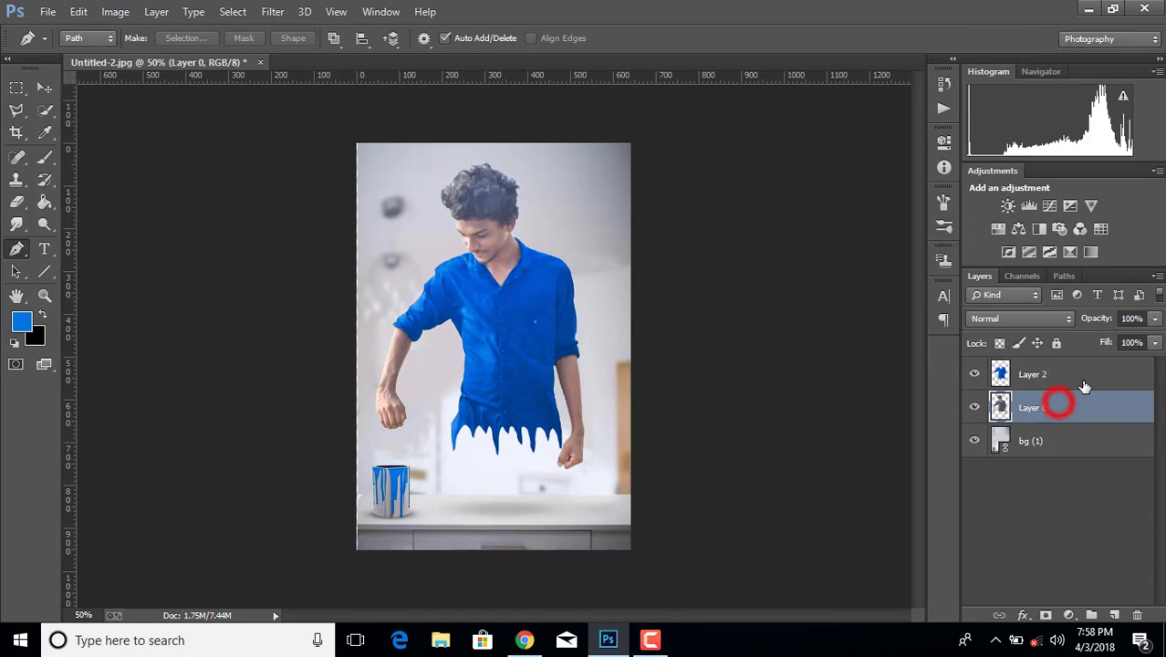
left_click(1081, 378)
left_click(43, 86)
left_click(47, 11)
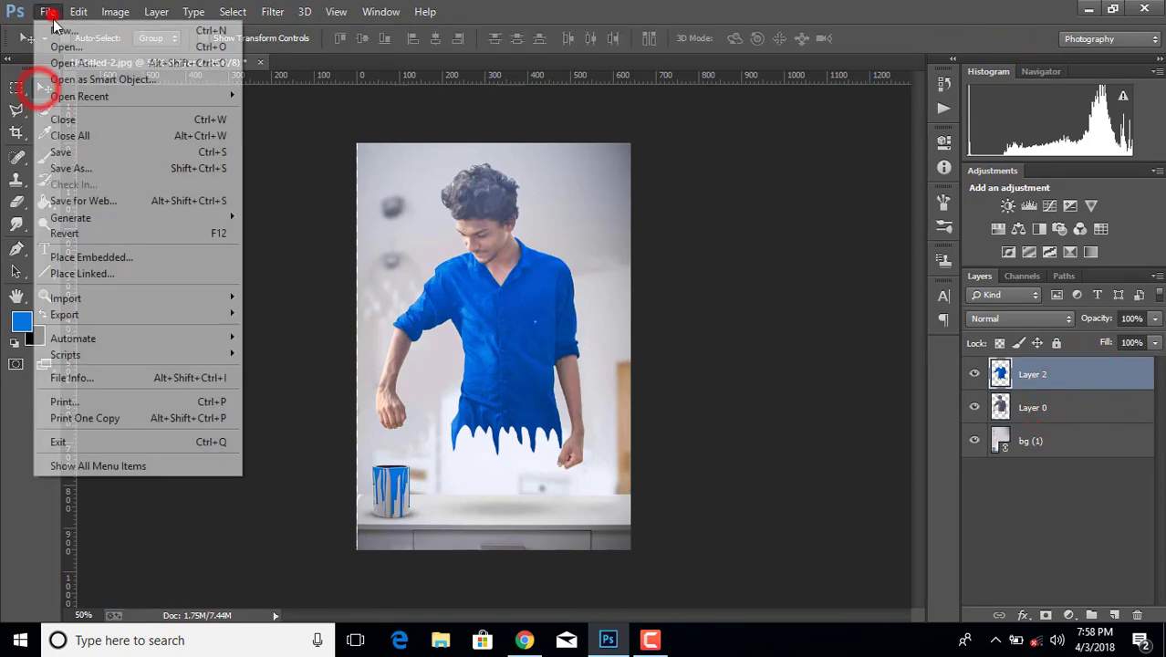
left_click(116, 275)
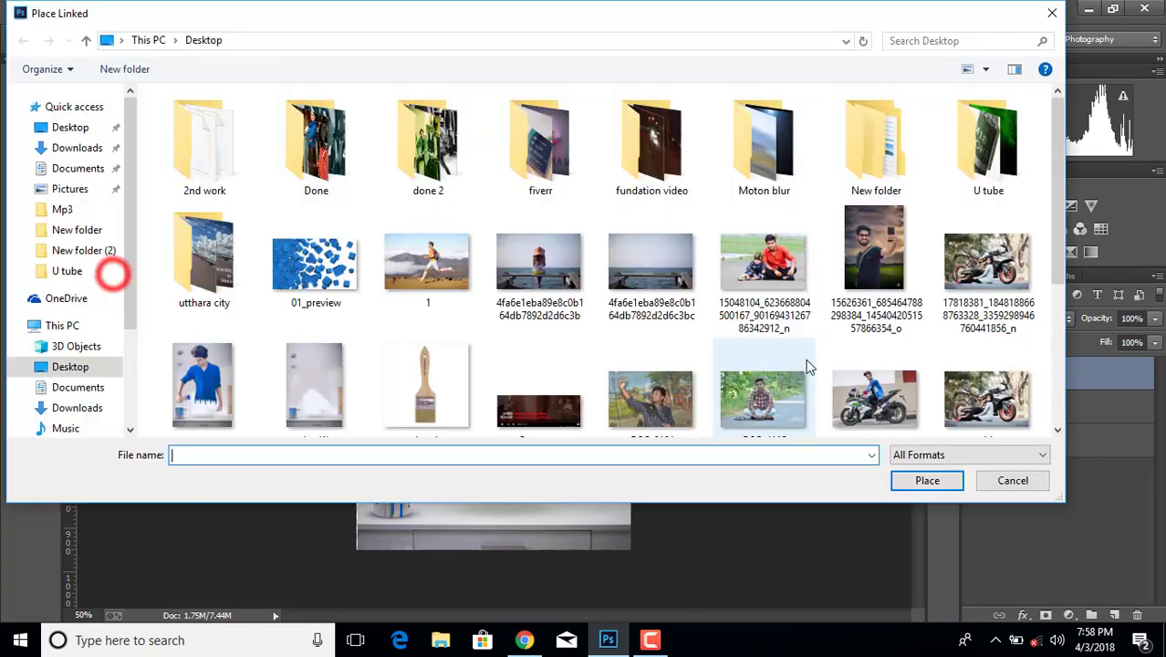
left_click(447, 369)
left_click(918, 484)
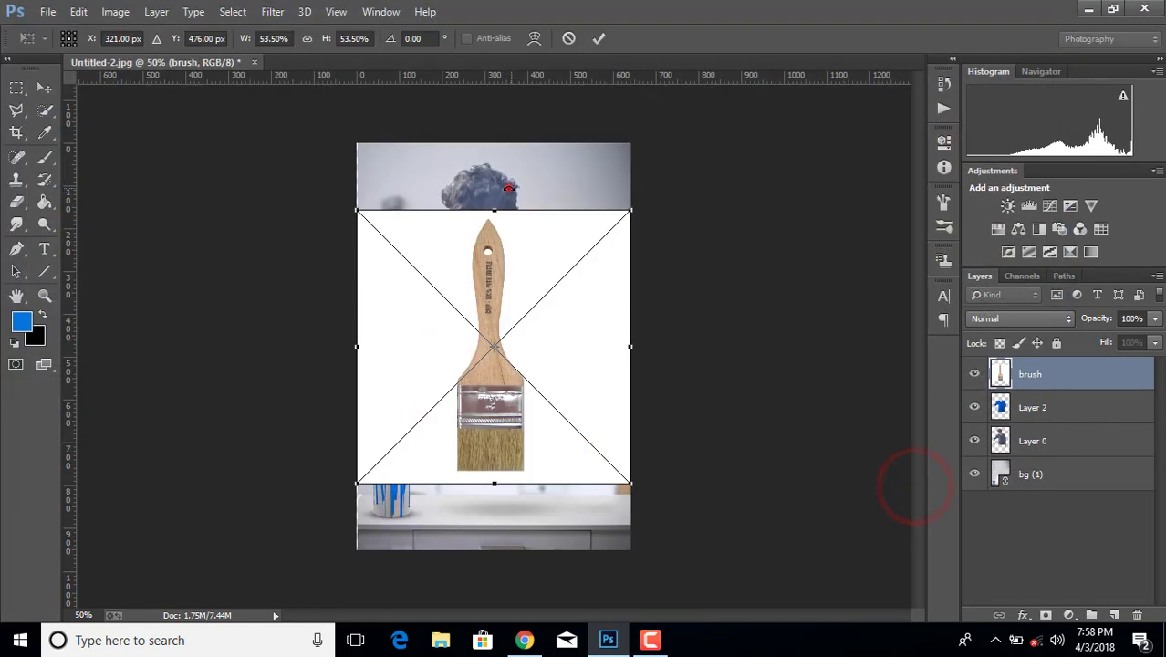
- Rotate the brush -90°, scale it to about 34%, and position it over the man's waist
left_click_drag(508, 181, 587, 274)
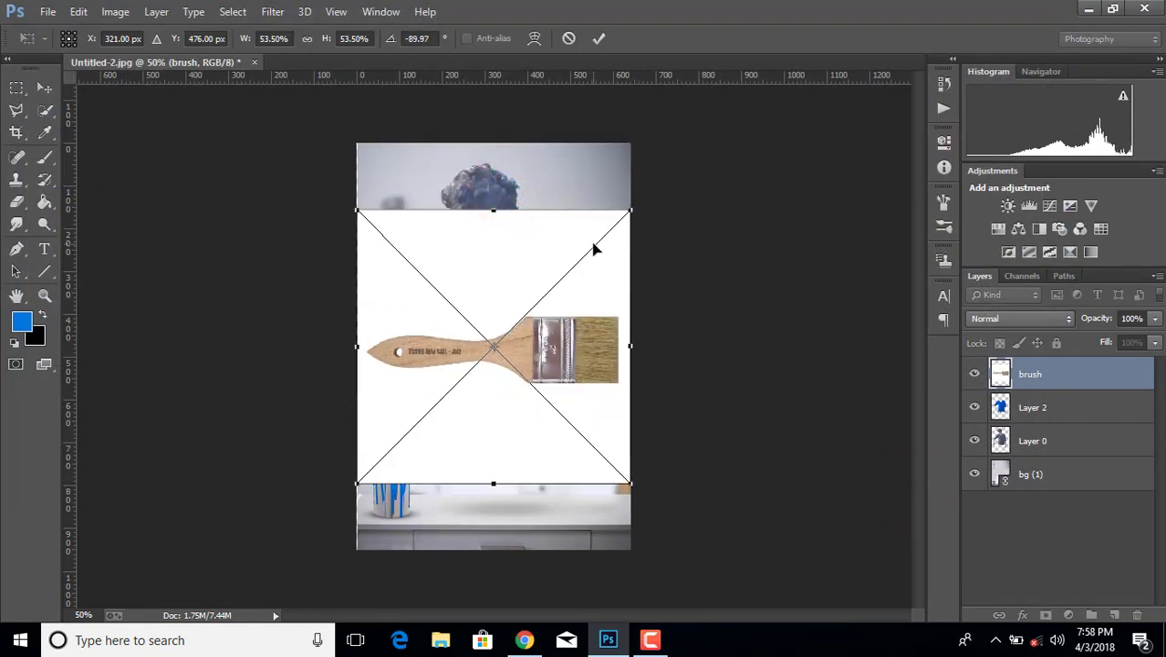
left_click_drag(637, 208, 554, 293)
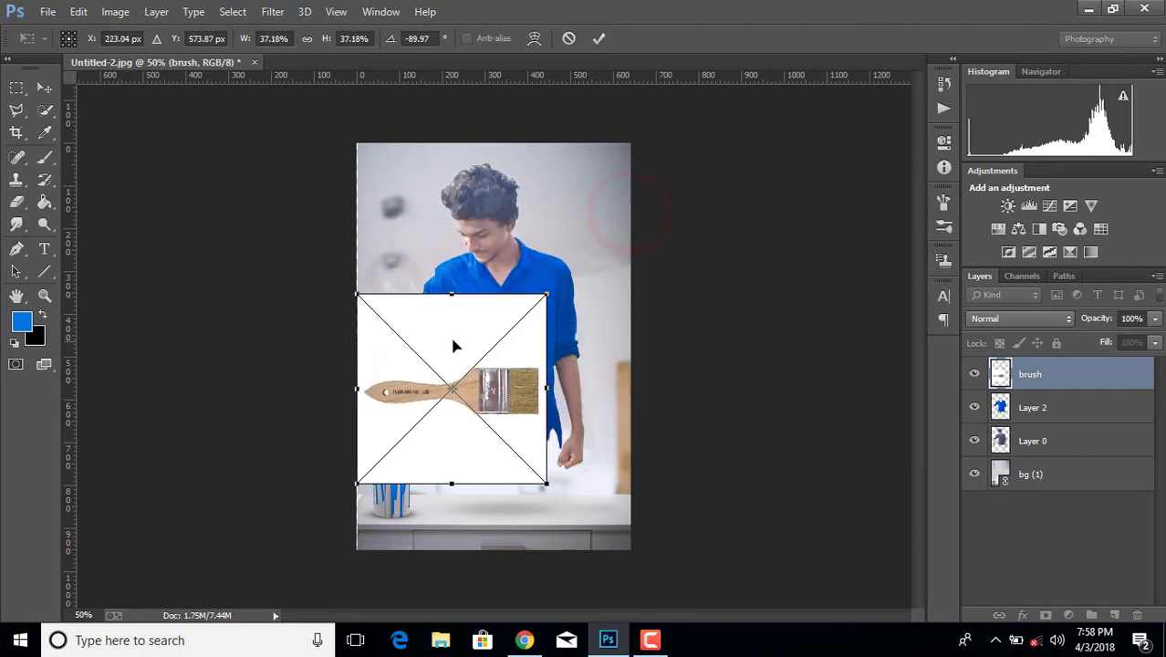
left_click_drag(450, 339, 480, 342)
left_click_drag(577, 294, 563, 308)
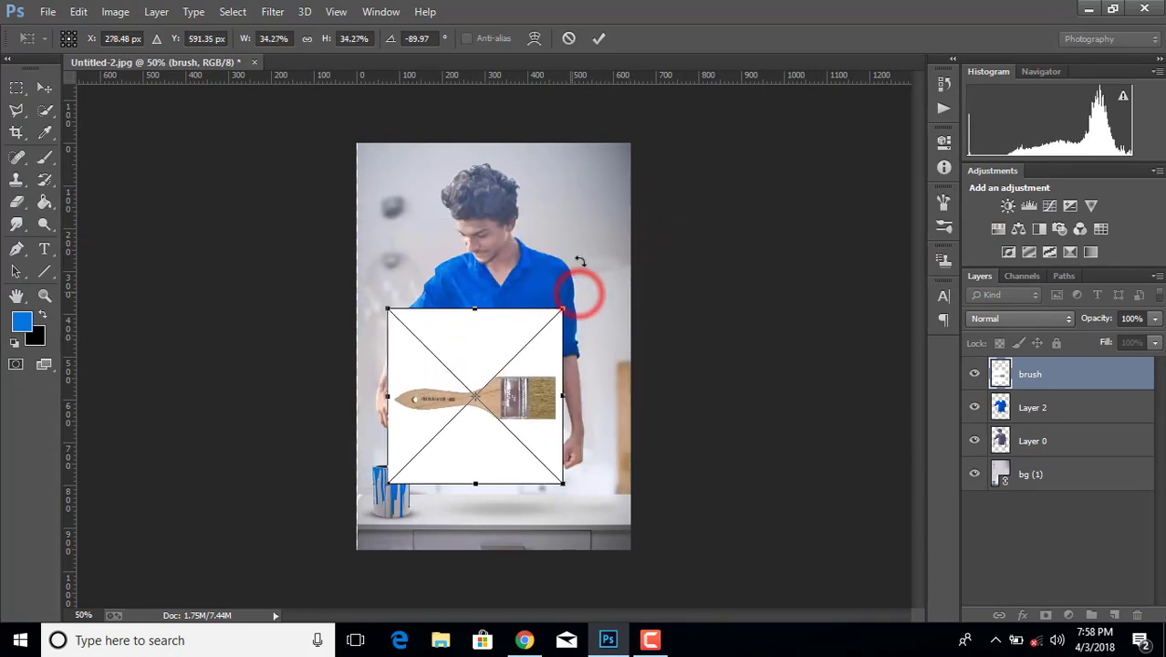
left_click(599, 39)
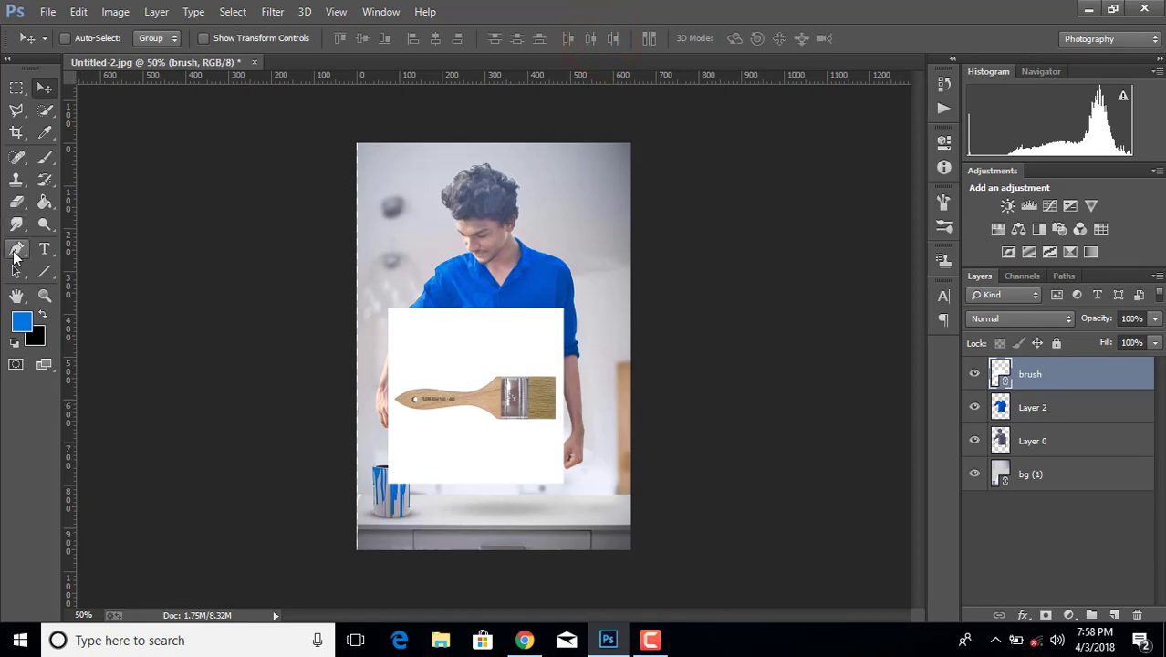
left_click(15, 251)
- Pen-trace the brush's bristles and the handle's lower edge to its tip
key("ctrl+plus")
key("ctrl+plus")
key("ctrl+plus")
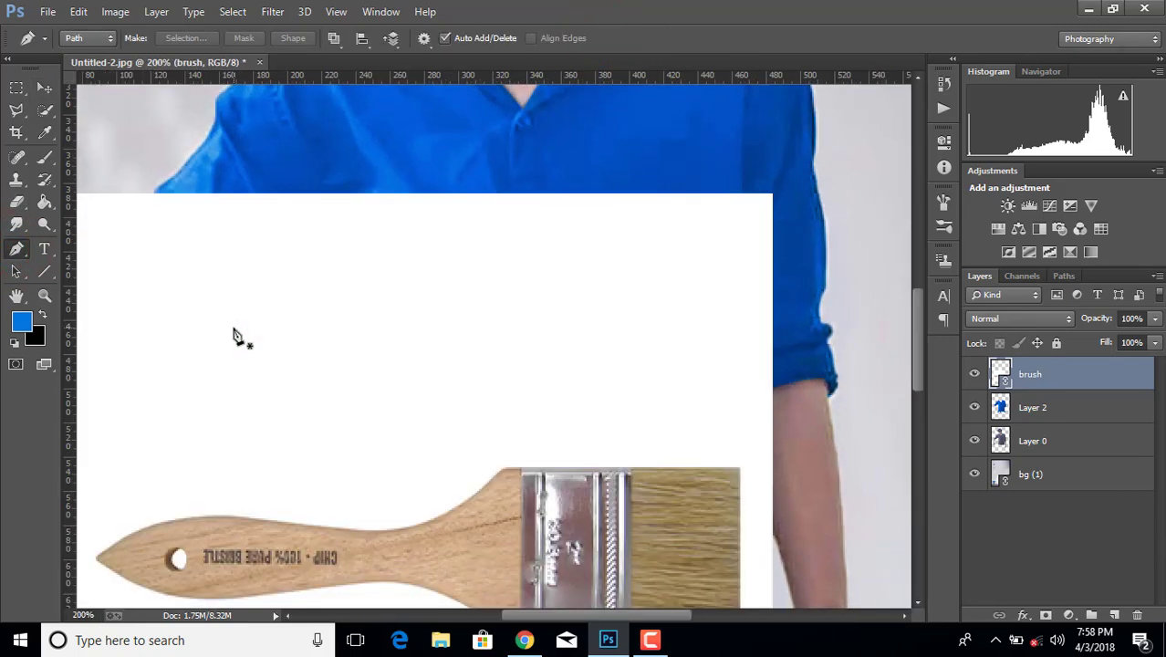
left_click_drag(917, 326, 917, 369)
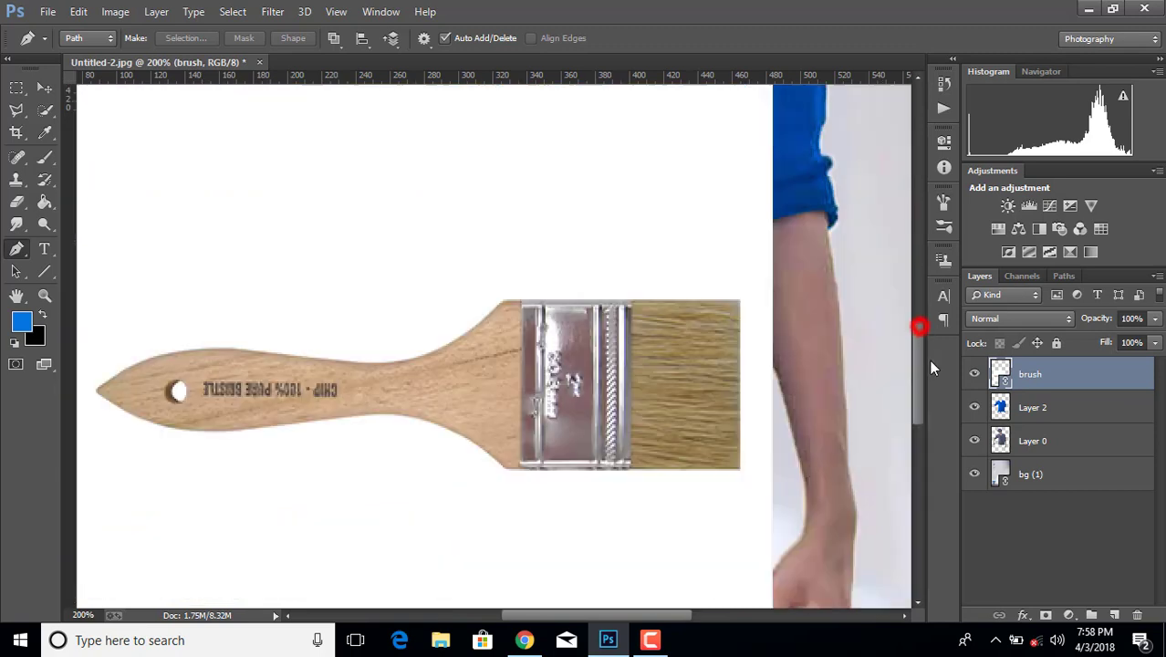
left_click(740, 253)
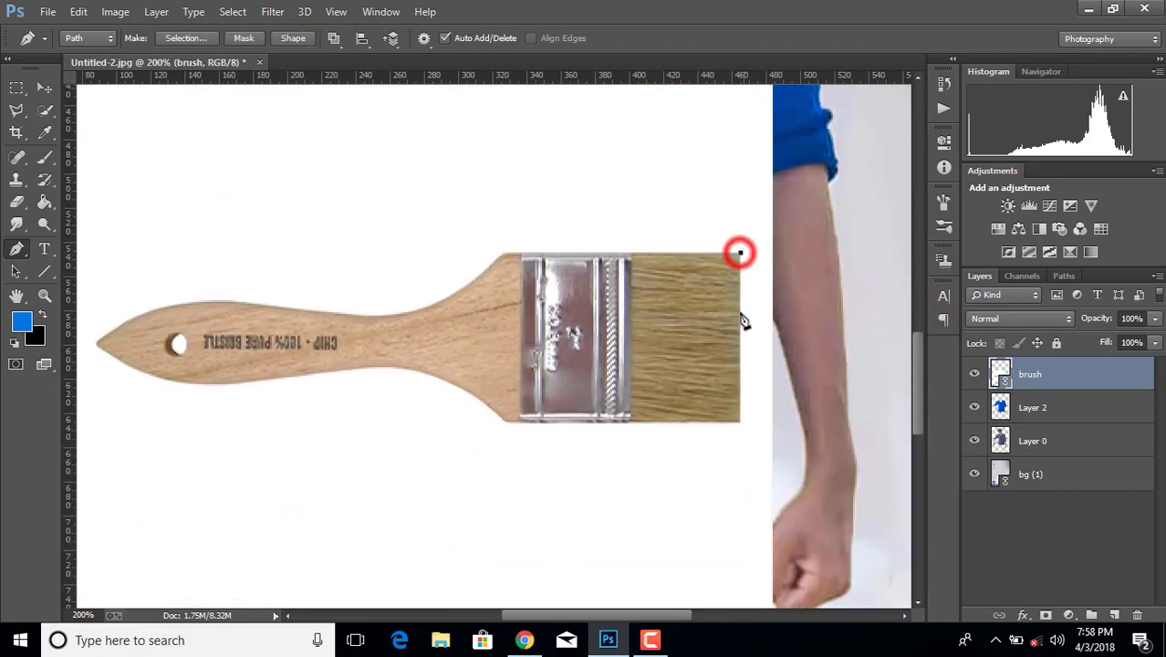
left_click(739, 423)
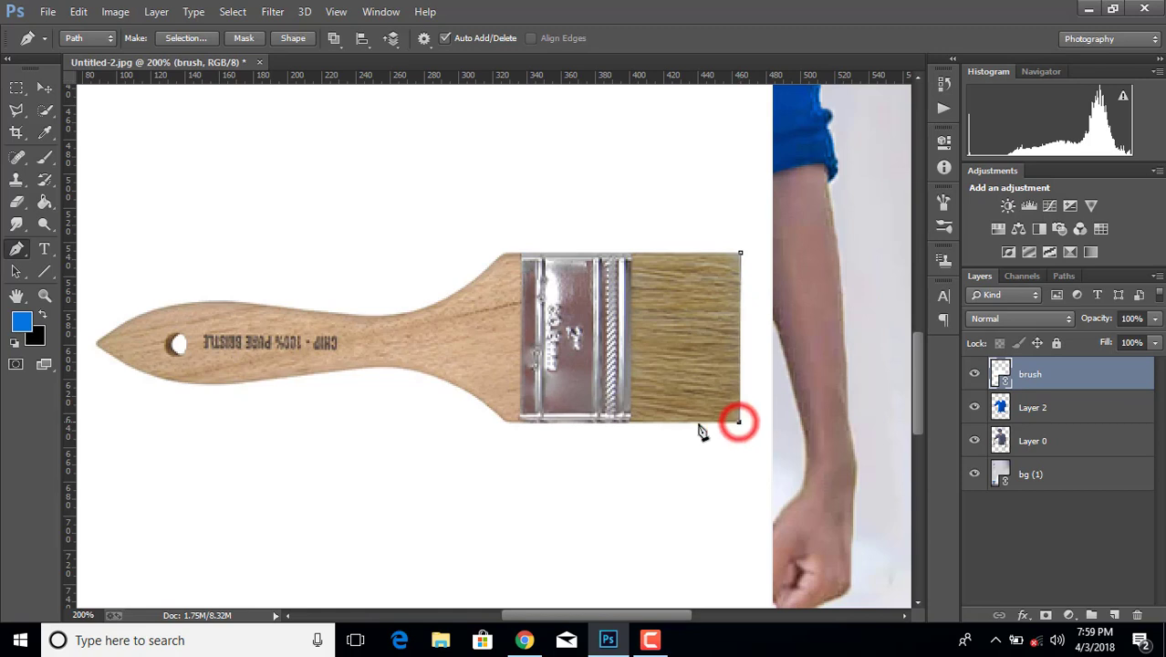
left_click(507, 422)
left_click_drag(453, 384, 412, 375)
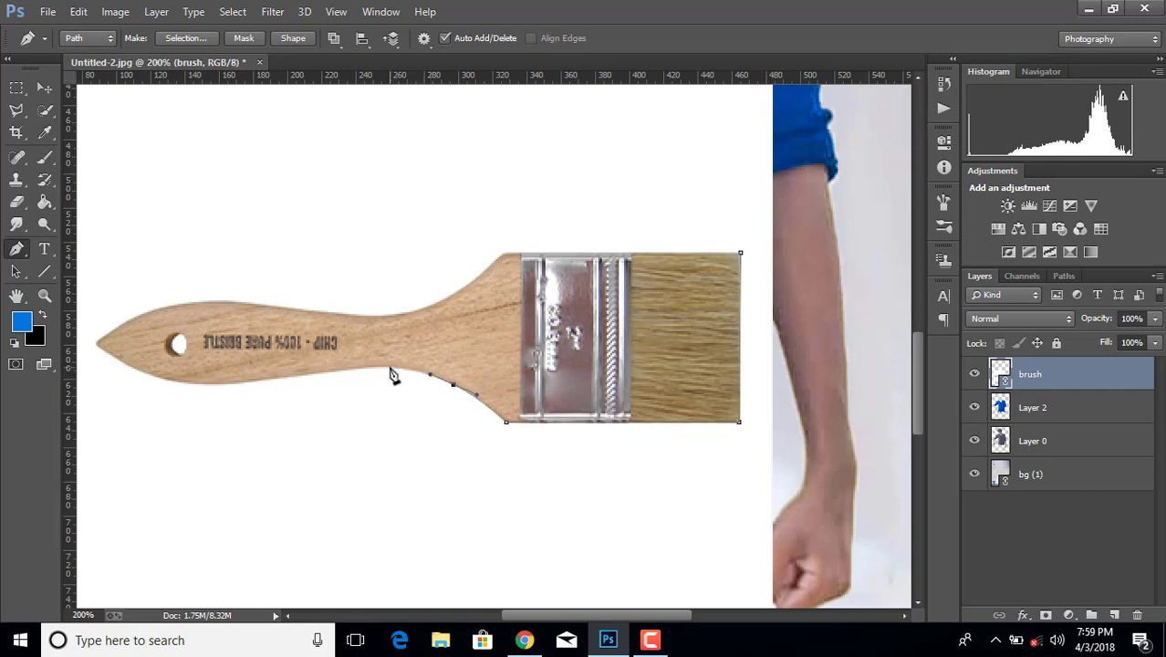
left_click_drag(382, 365, 361, 372)
left_click_drag(309, 381, 231, 390)
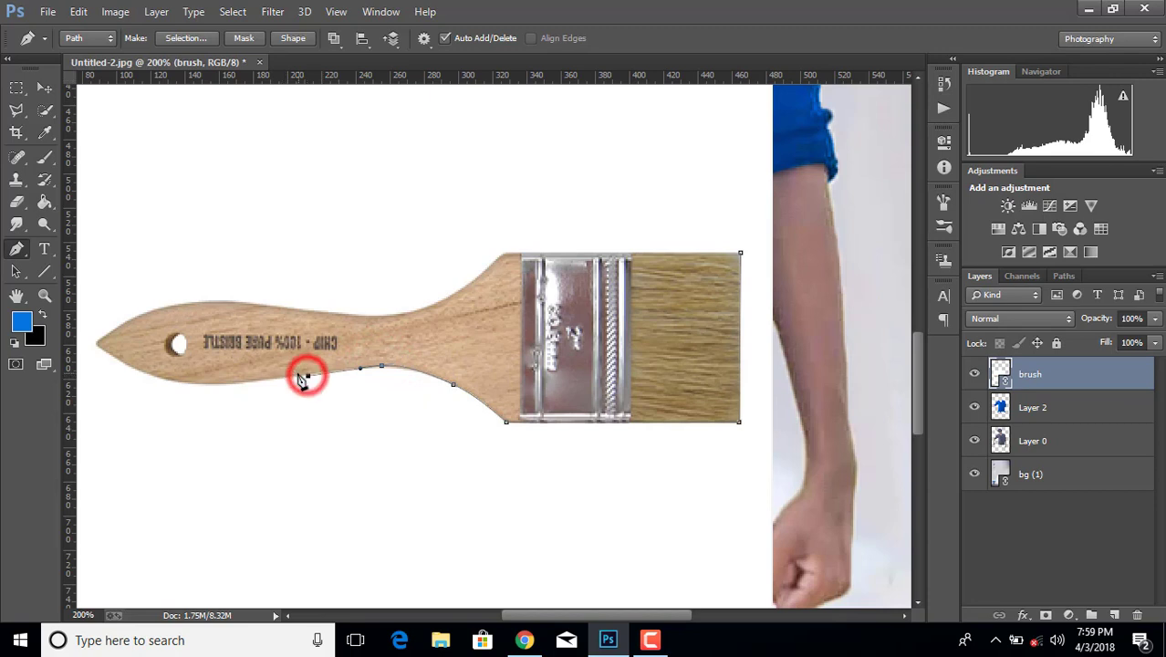
left_click(233, 383)
left_click_drag(132, 365, 103, 354)
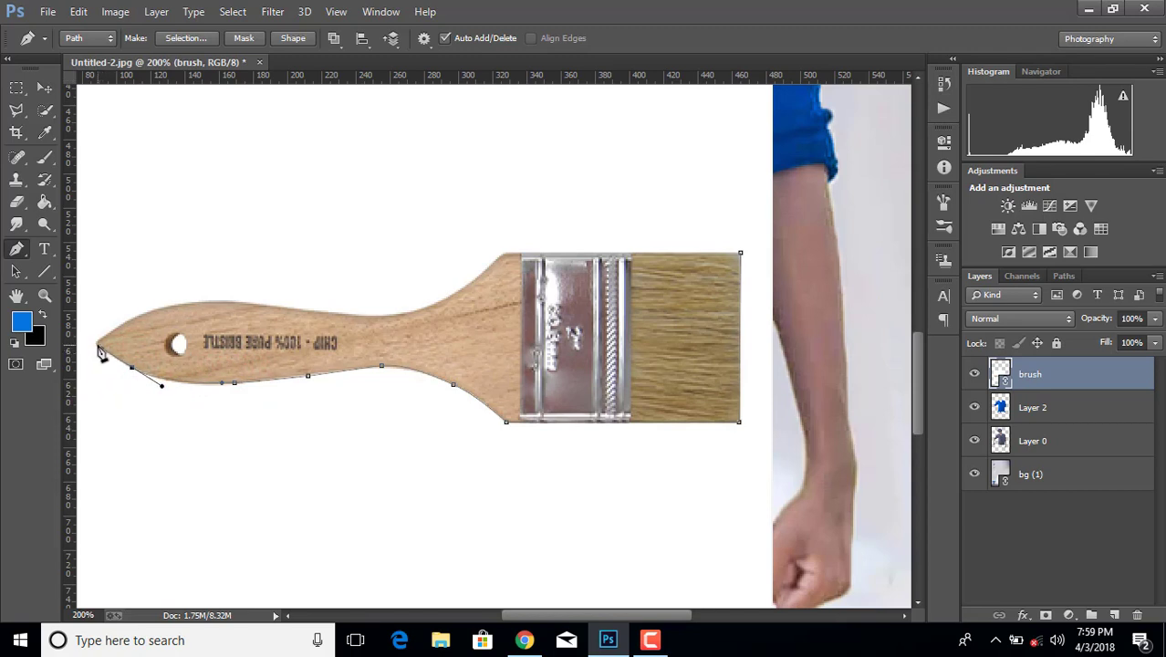
left_click(97, 344)
- Close the brush outline along the handle's top and convert it into a selection
left_click_drag(246, 304, 264, 308)
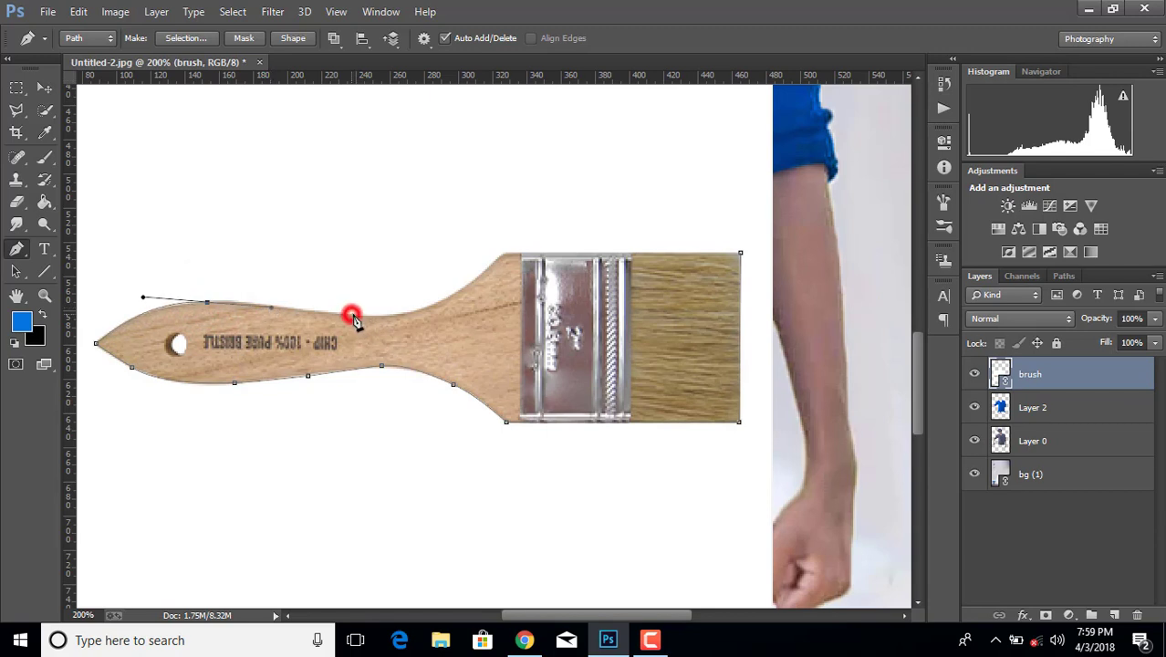
mouse_move(354, 317)
left_mouse_down()
mouse_move(422, 316)
mouse_move(463, 292)
left_mouse_up()
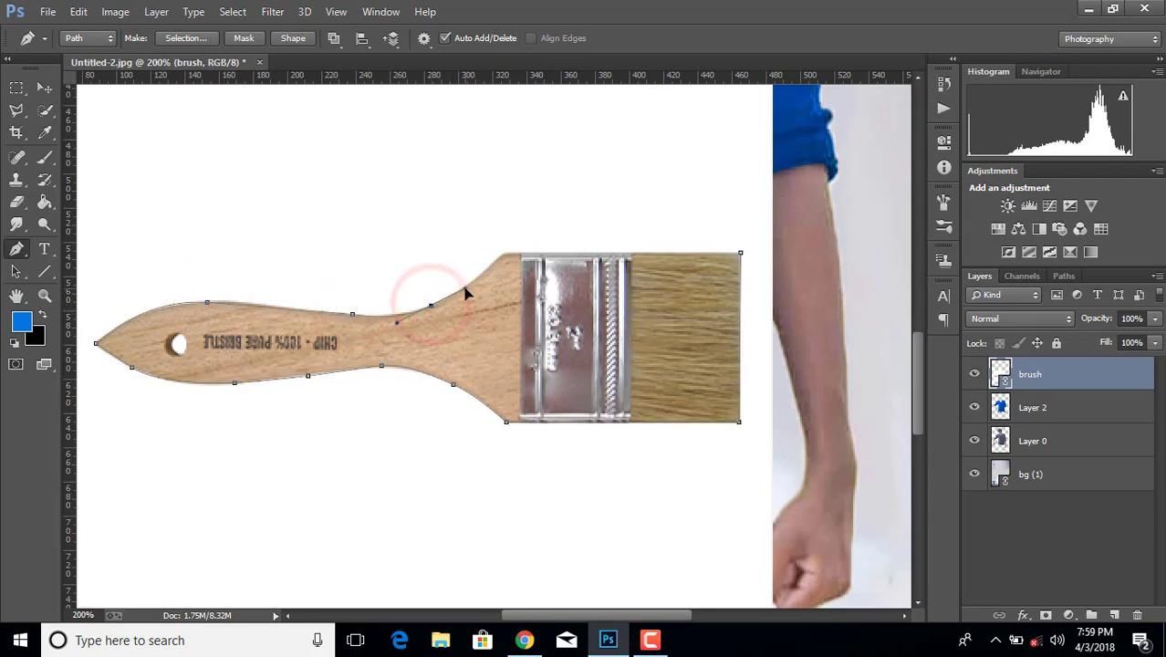
left_click(502, 253)
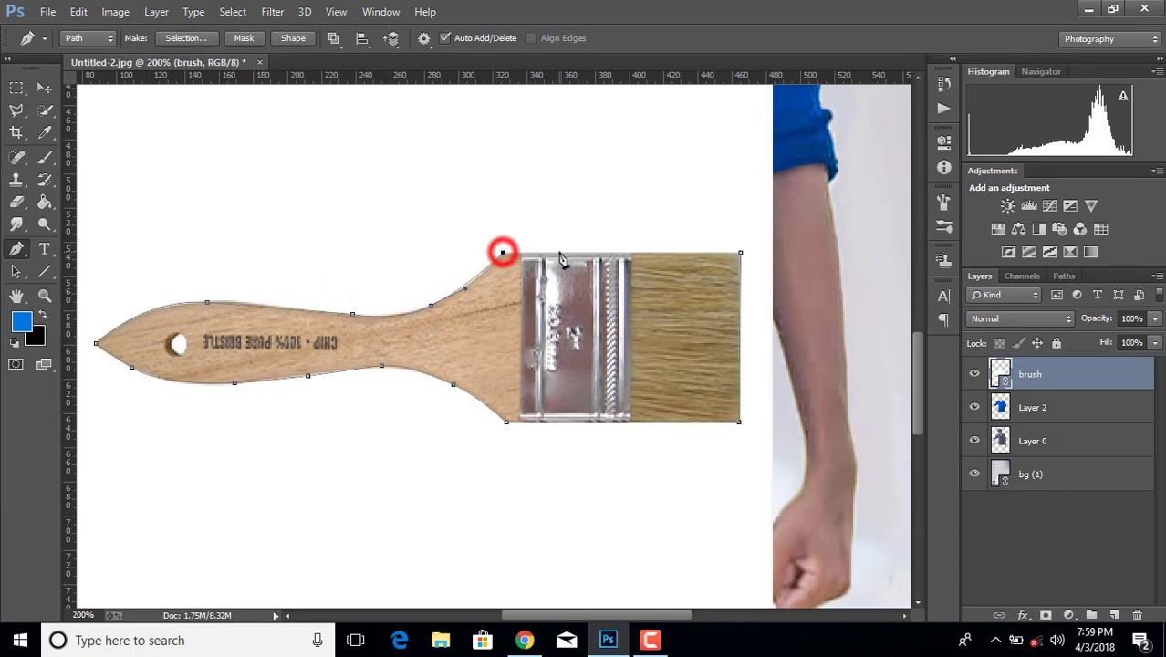
left_click(740, 254)
right_click(740, 253)
left_click(684, 284)
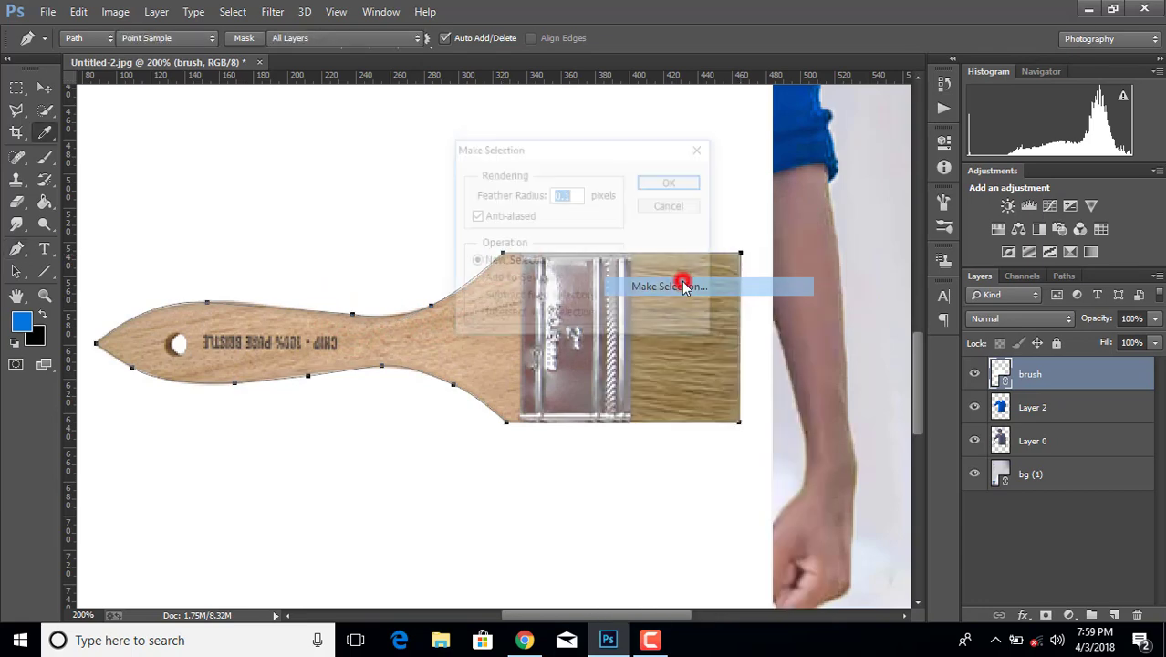
left_click(668, 185)
- Add a layer mask from the selection, rasterize the brush layer, and apply the mask
left_click(1045, 614)
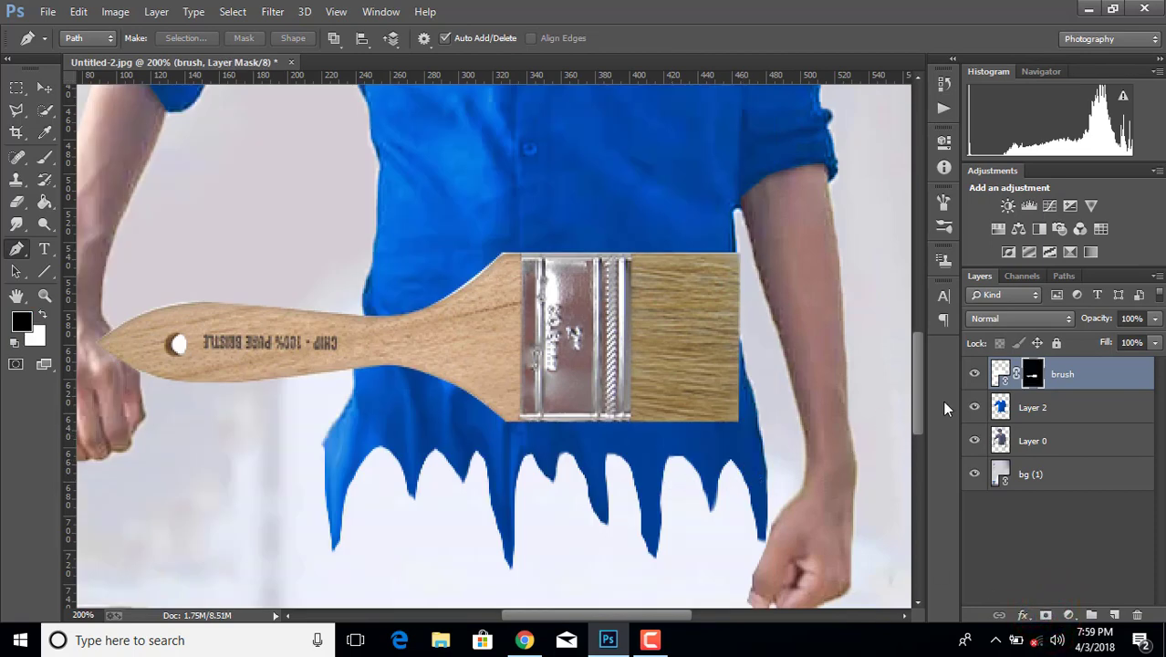
key("ctrl+minus")
right_click(1064, 373)
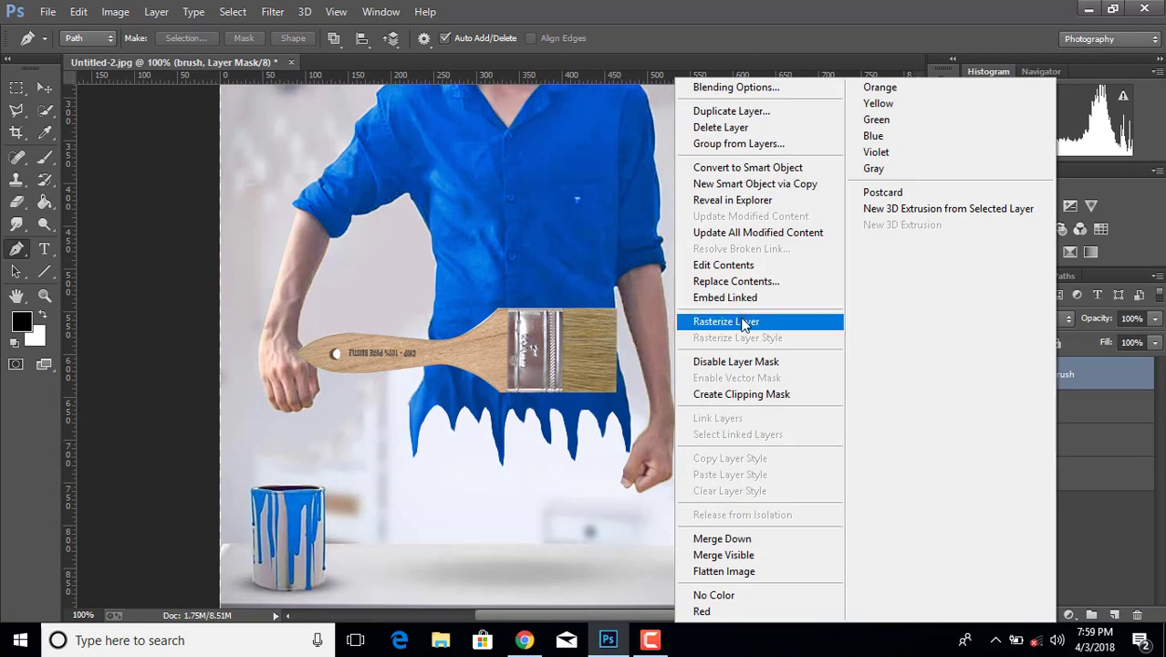
left_click(740, 320)
left_click(1031, 373)
right_click(1031, 368)
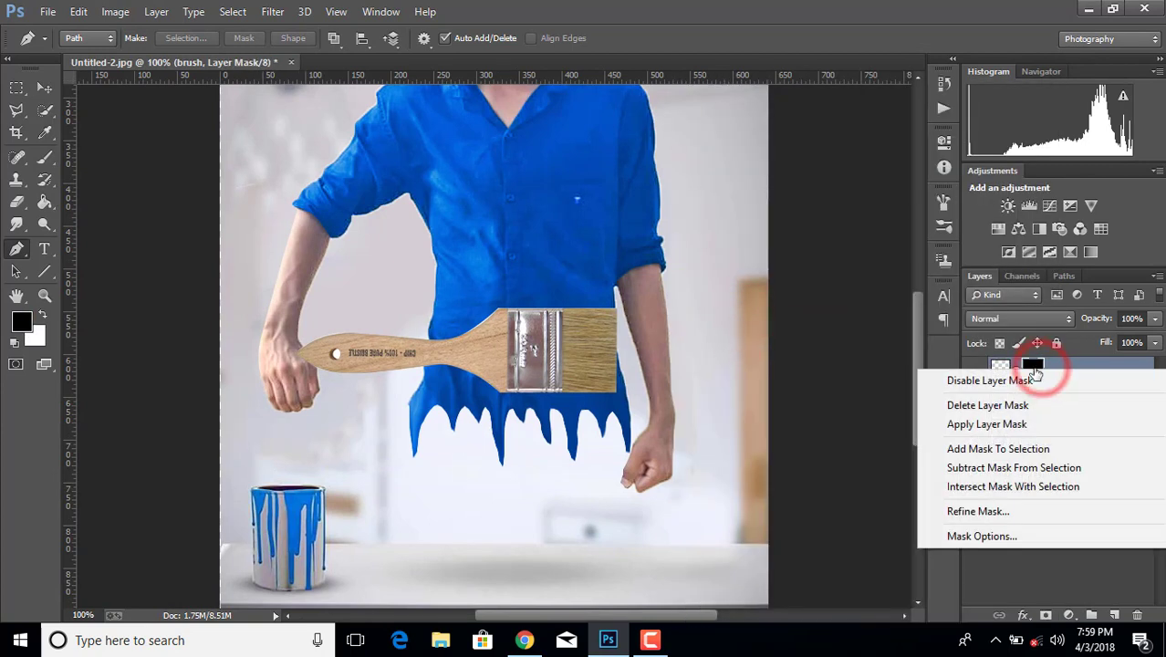
left_click(1009, 425)
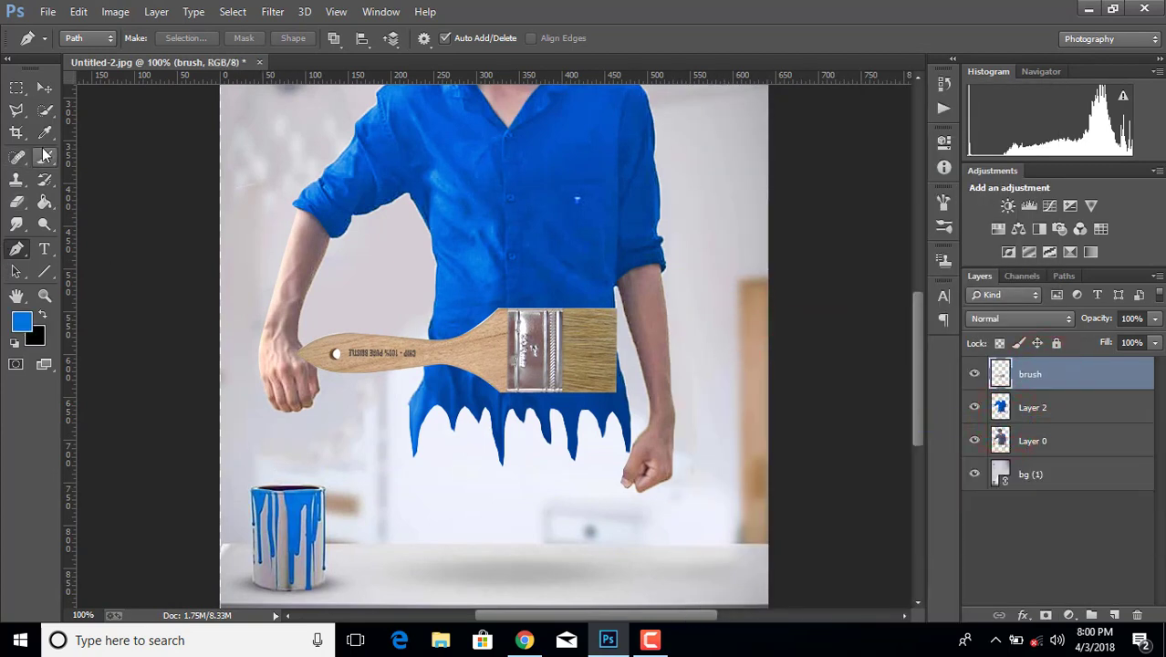
- Move the paintbrush toward the hand, scale it to about 43% and rotate about -17°
left_click(44, 87)
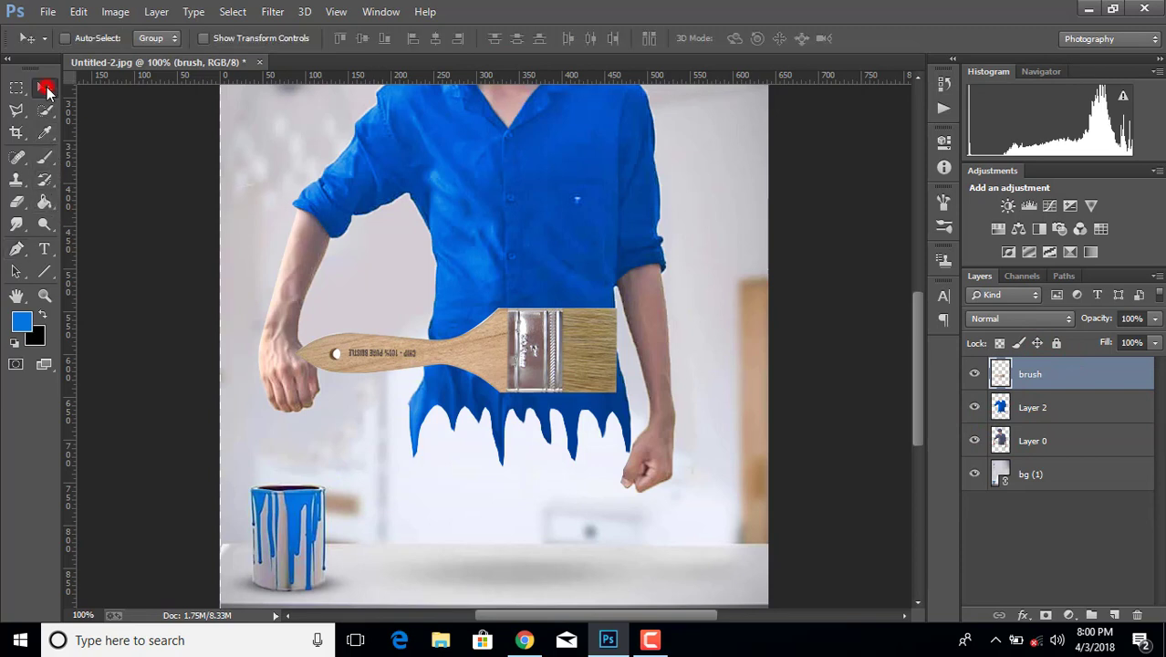
left_click_drag(531, 374, 465, 391)
key("ctrl+t")
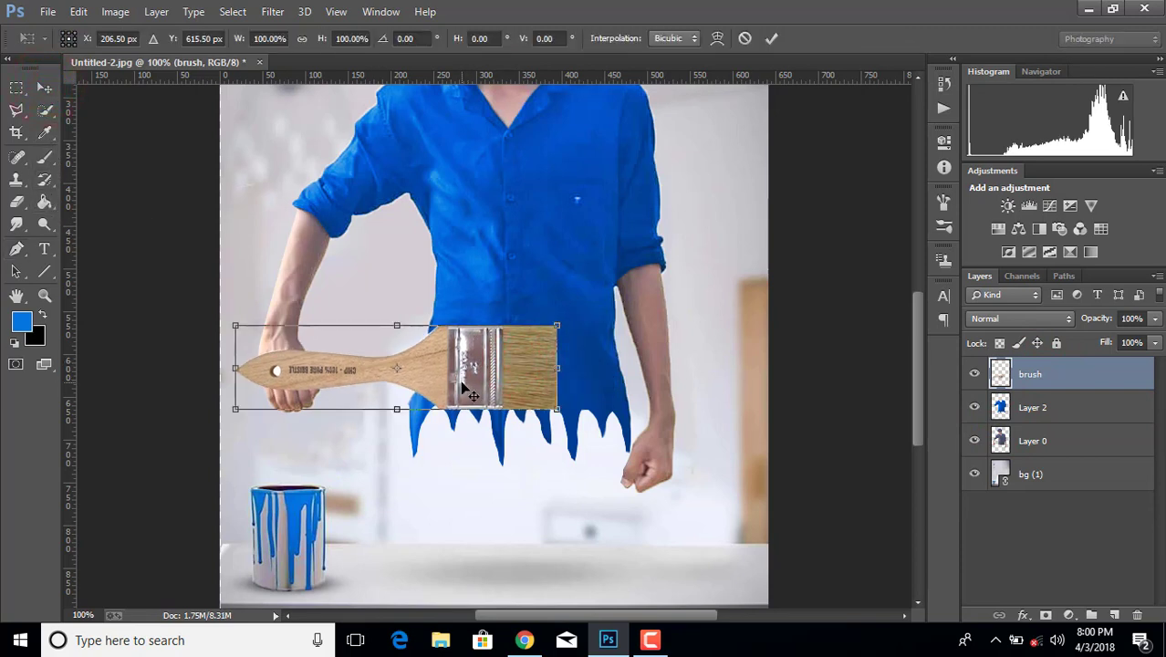
left_click_drag(554, 326, 388, 369)
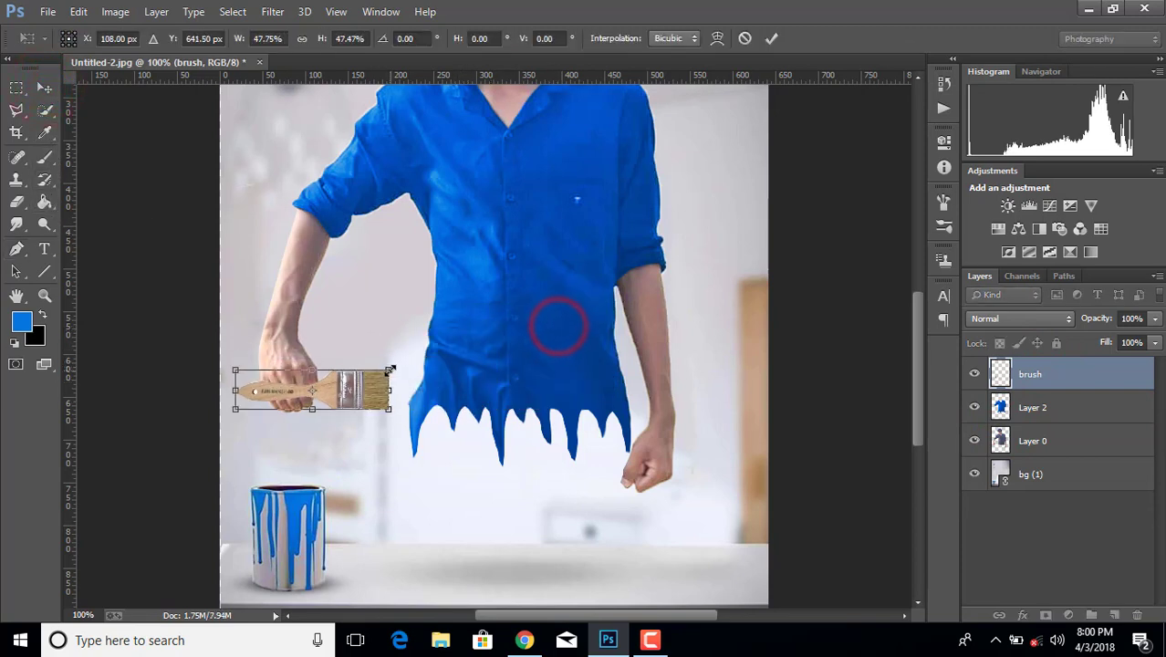
mouse_move(307, 346)
left_mouse_down()
mouse_move(319, 387)
mouse_move(326, 378)
left_mouse_up()
left_click_drag(338, 318, 362, 321)
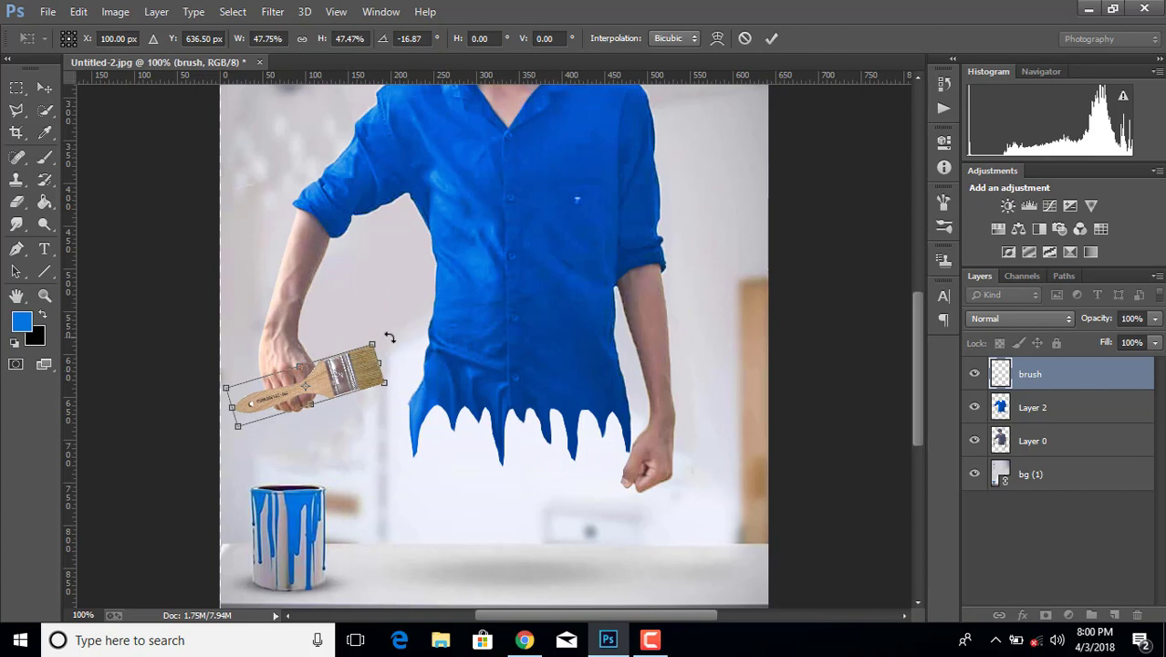
left_click_drag(373, 343, 362, 352)
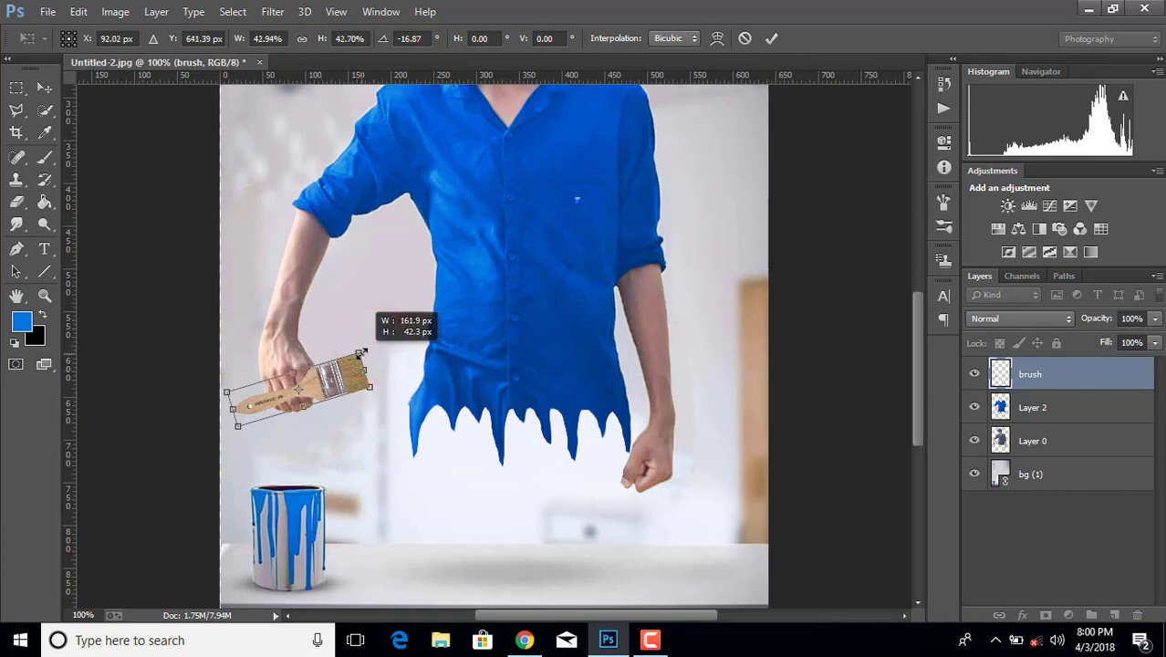
- Nudge the paintbrush into the man's hand with arrow keys and commit the transform
key("shift+Right")
key("shift+Right")
key("Right")
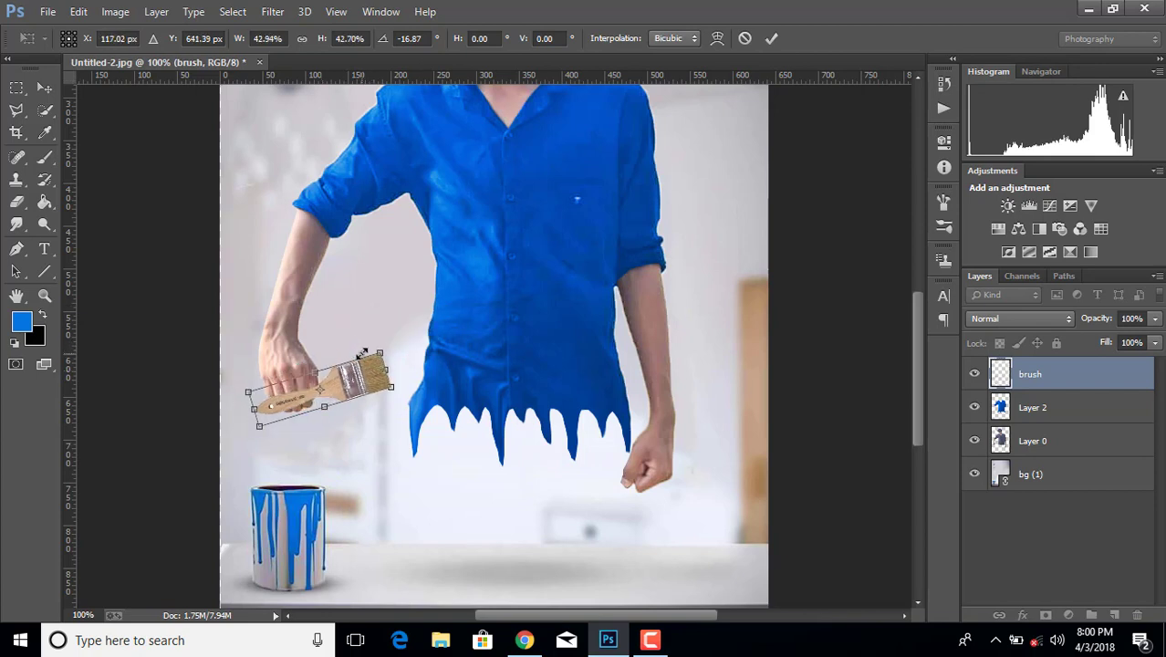
key("Up")
key("Up")
key("Up")
key("Left")
key("Left")
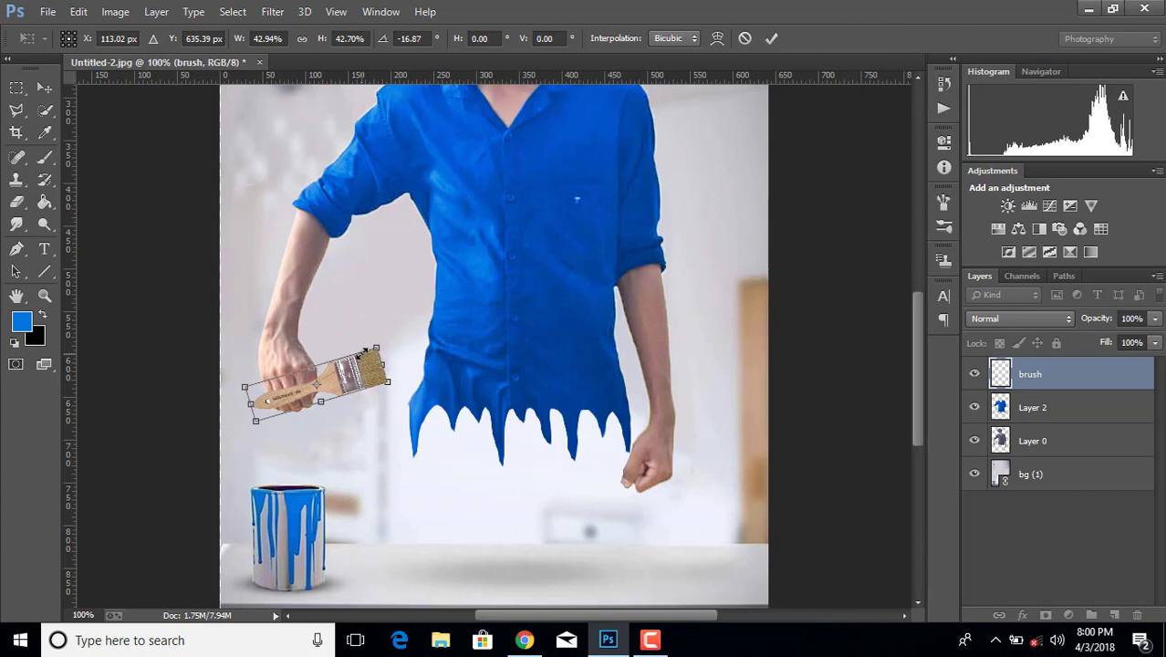
key("Left")
key("Left")
key("Up")
key("Left")
key("Left")
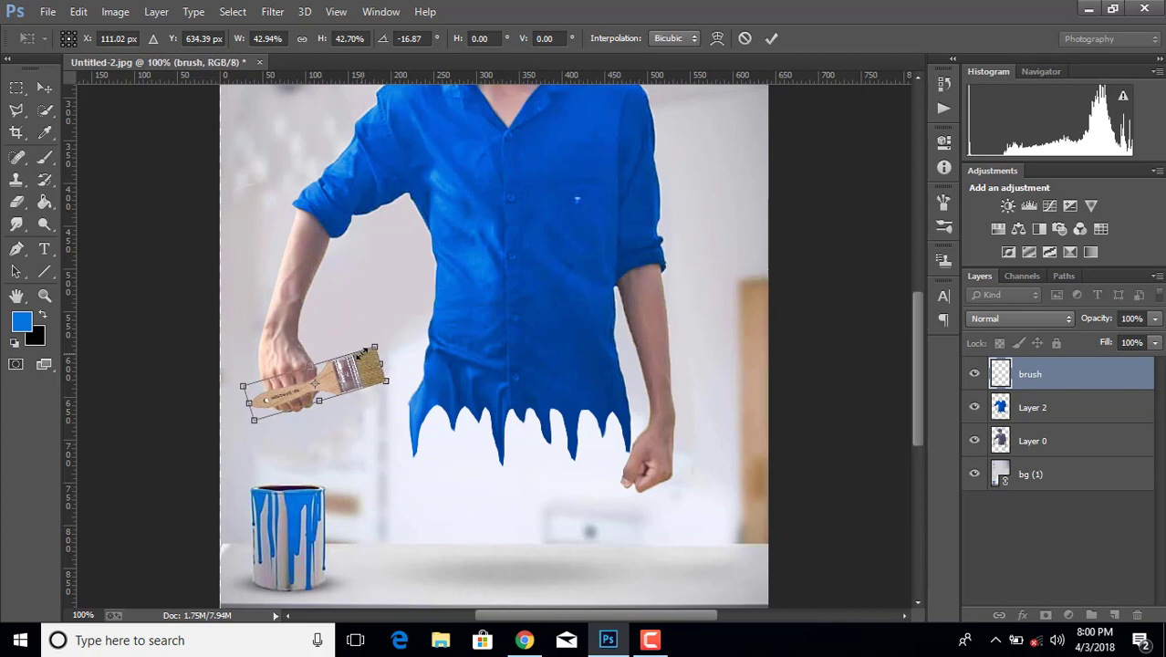
left_click(769, 41)
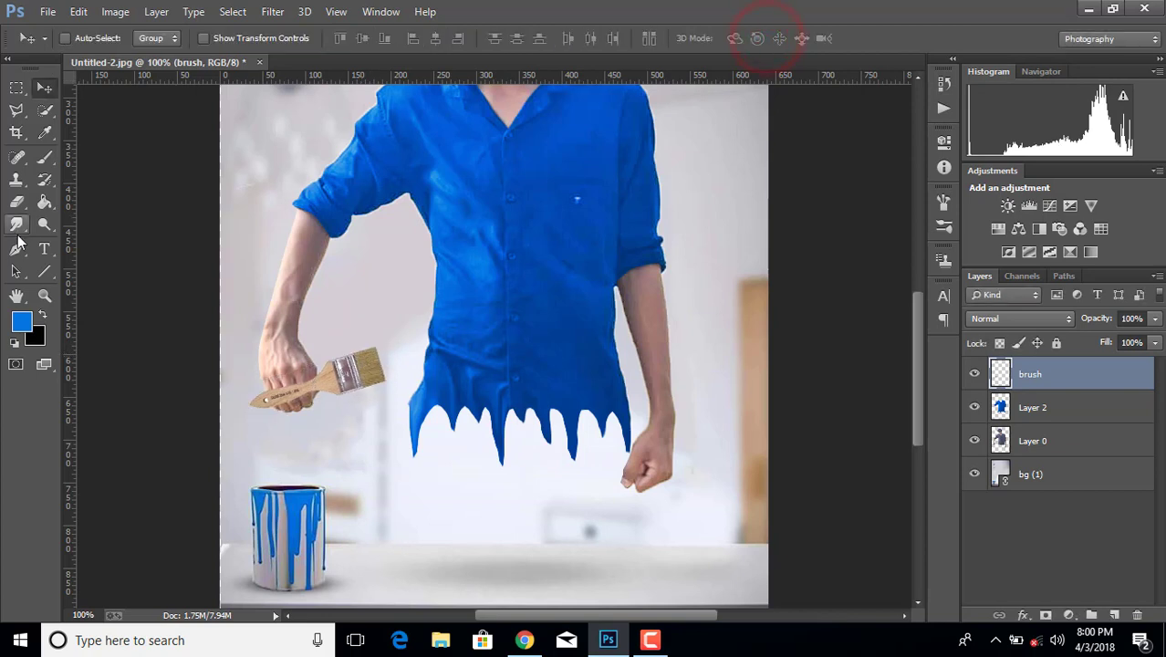
- Erase the paintbrush handle over the man's fingers and knuckles, then fit the image on screen
left_click(18, 204)
scroll(287, 389, "up", 1)
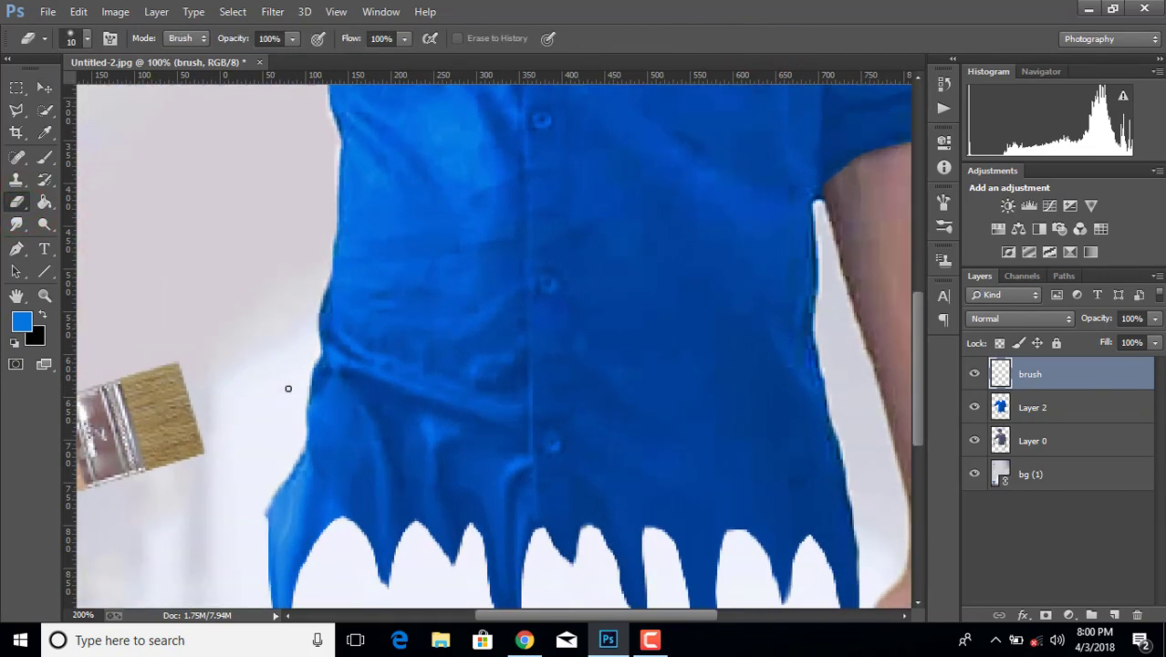
scroll(288, 388, "up", 1)
left_click_drag(616, 615, 532, 615)
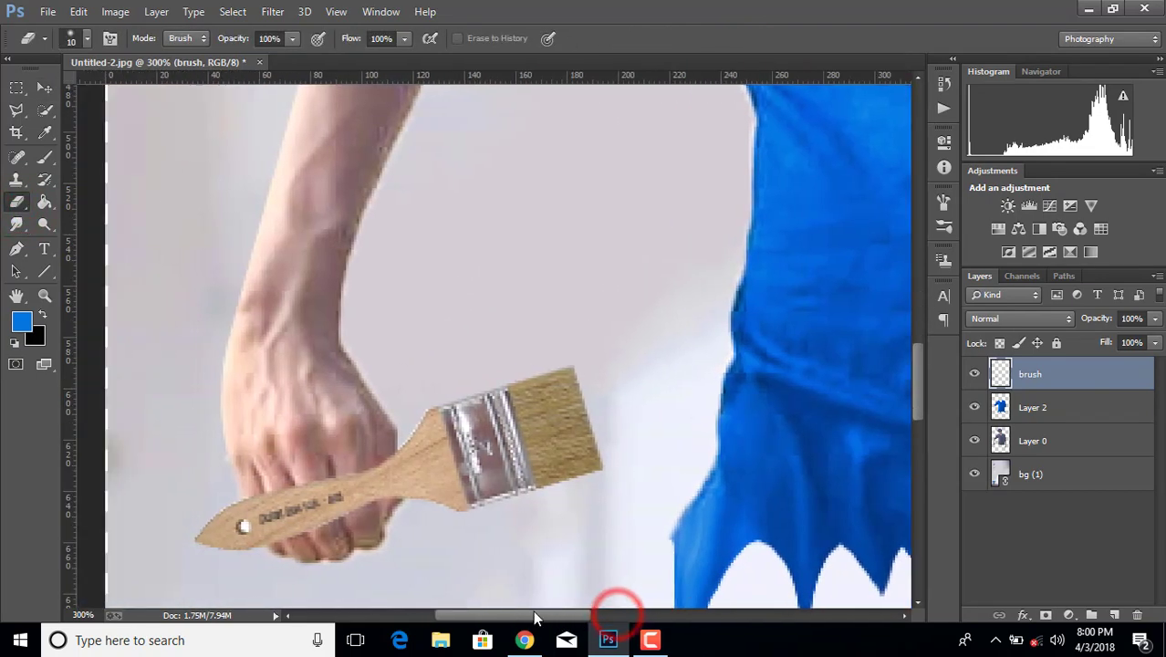
left_click_drag(252, 493, 261, 506)
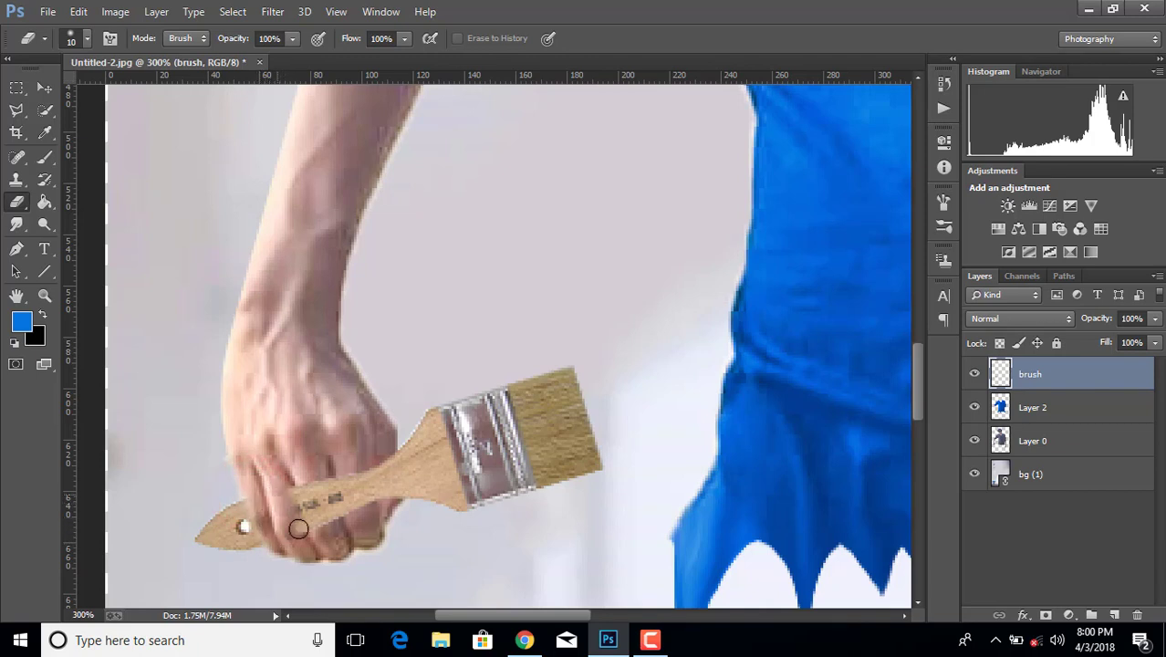
left_click_drag(318, 527, 340, 533)
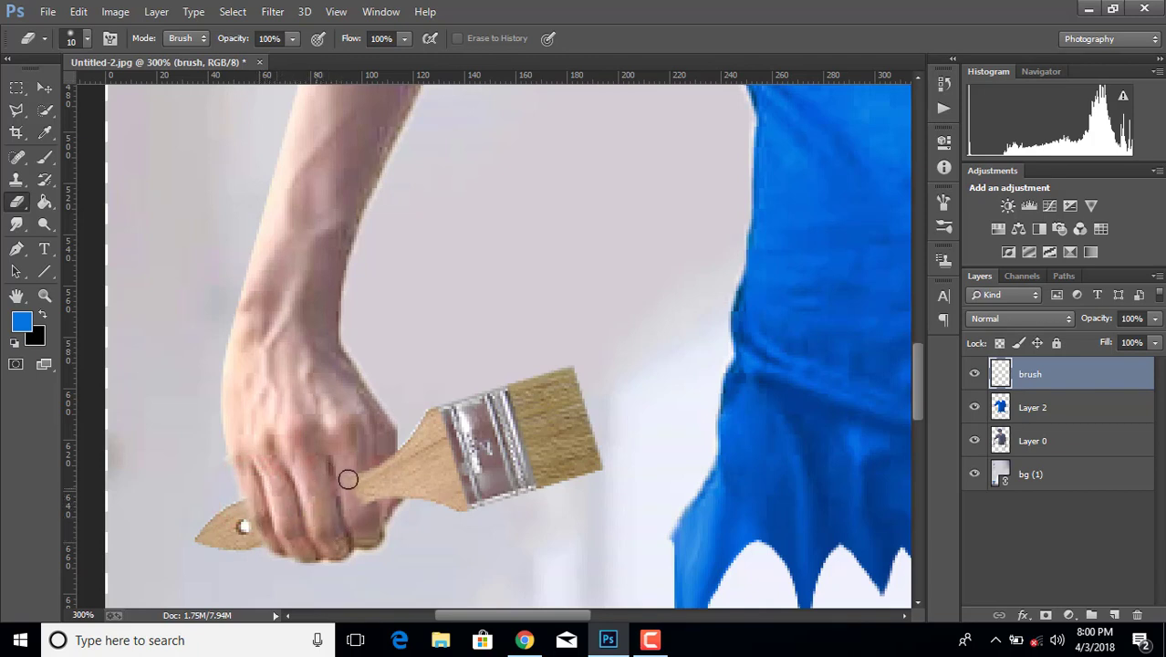
left_click_drag(348, 479, 366, 463)
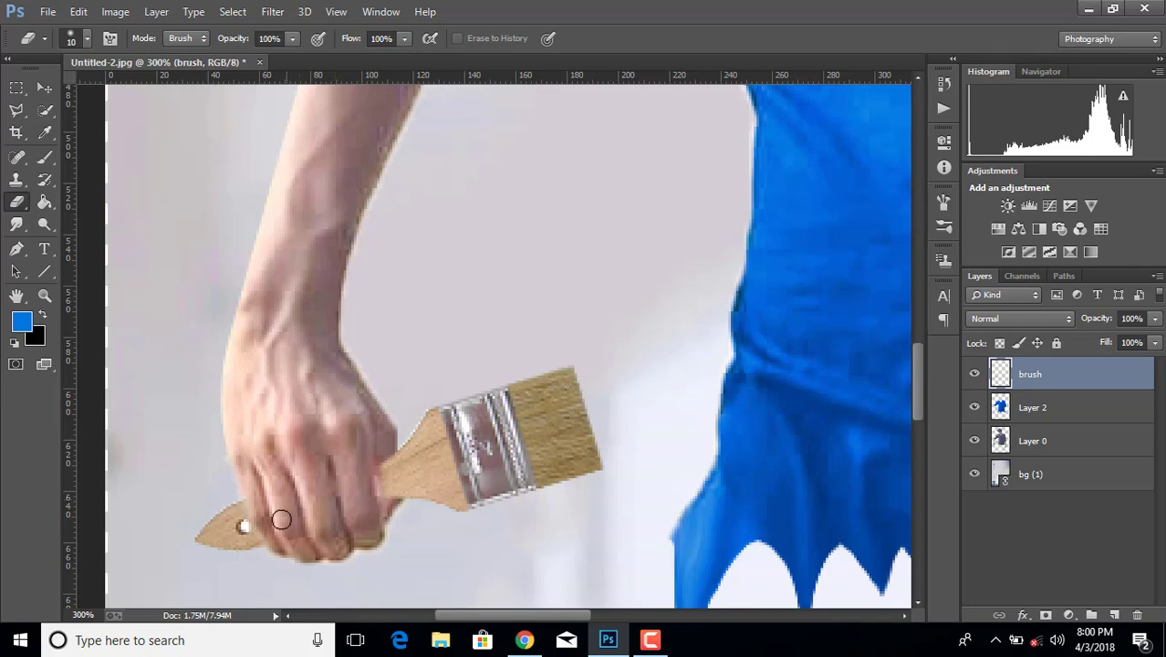
left_click_drag(260, 502, 262, 500)
key("ctrl+0")
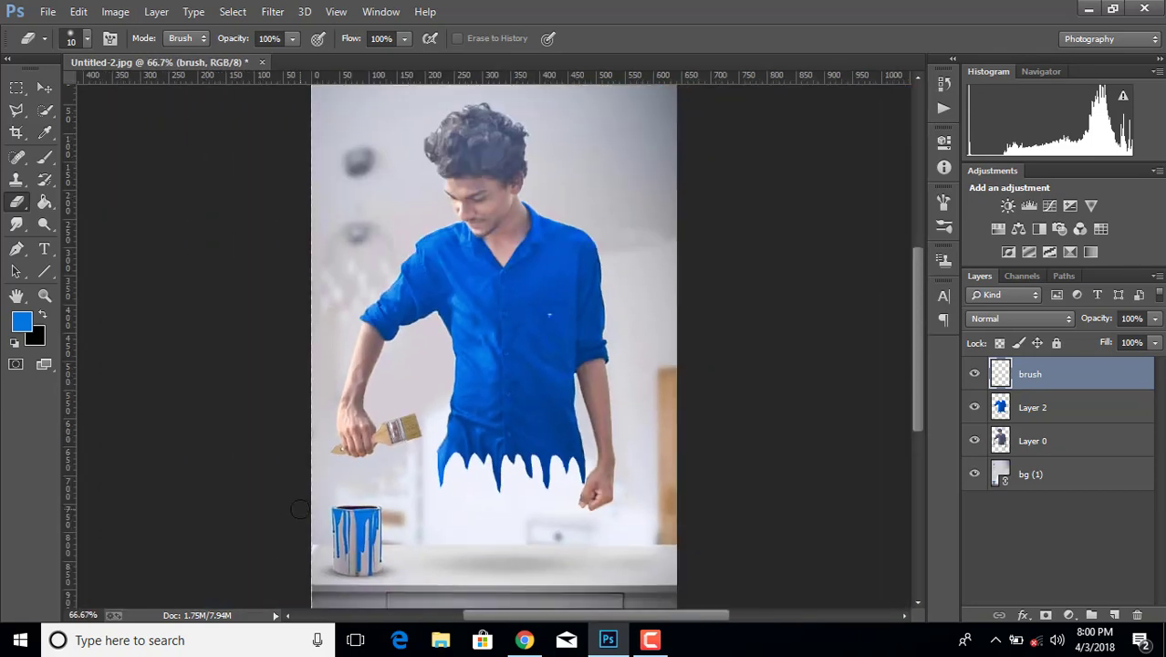
- Load a selection of the paintbrush's pixels from the brush layer
left_click(1080, 444)
left_click(1069, 374)
right_click(998, 373)
left_click(832, 270)
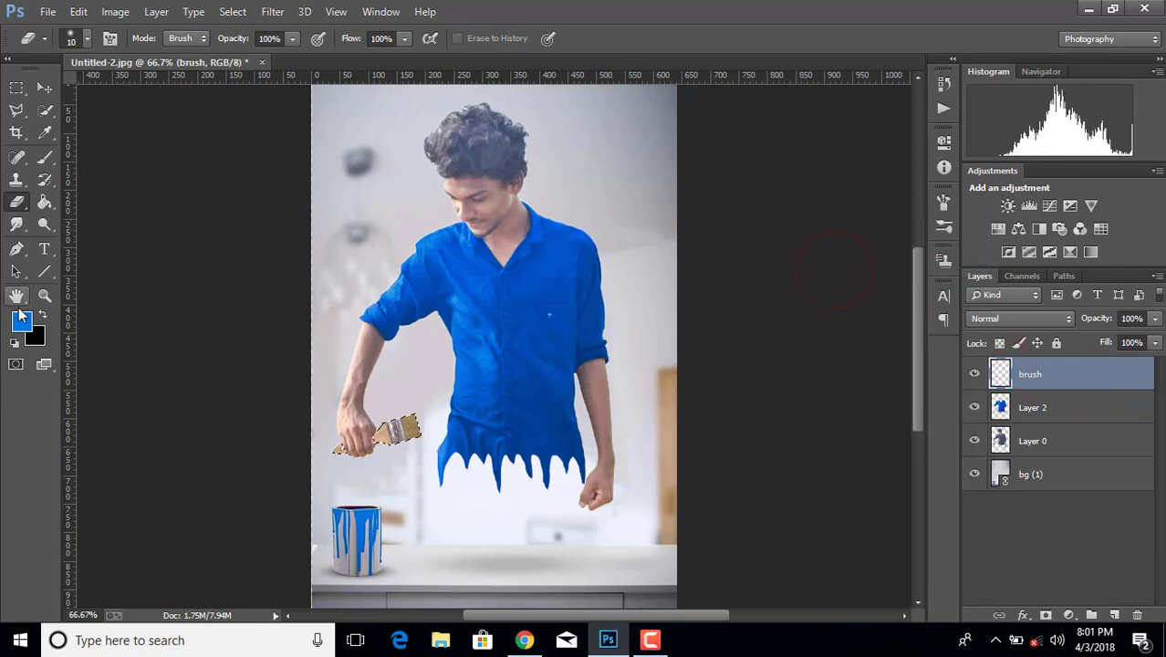
- Paint the paintbrush's bristles blue with a size-80 brush
left_click(45, 132)
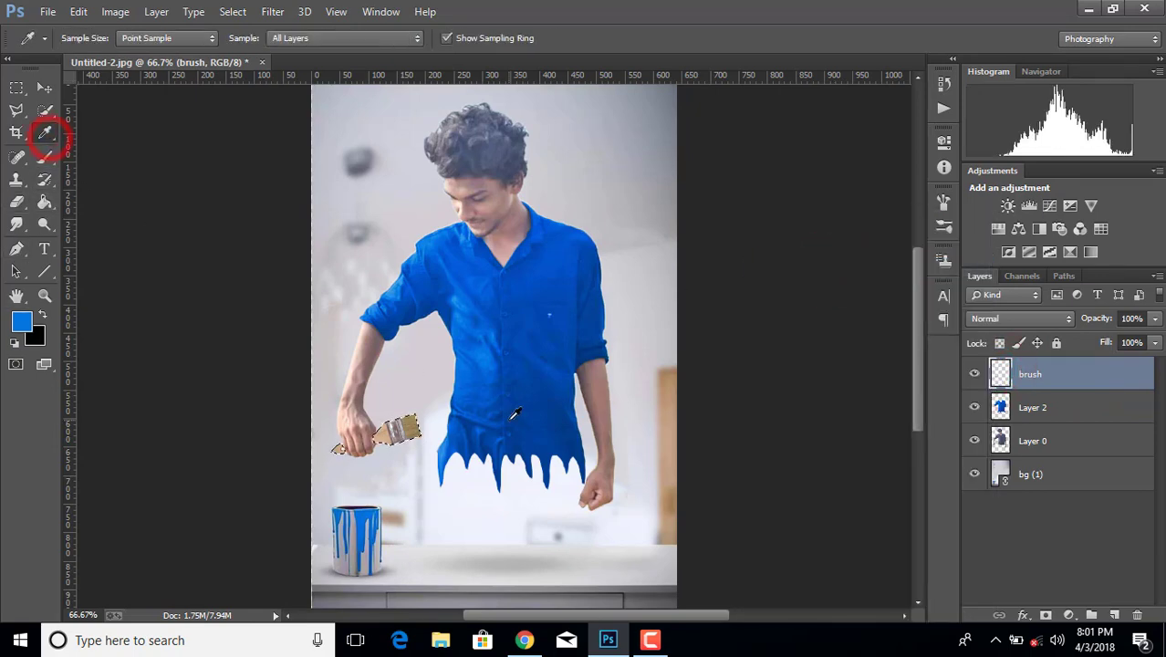
left_click(47, 157)
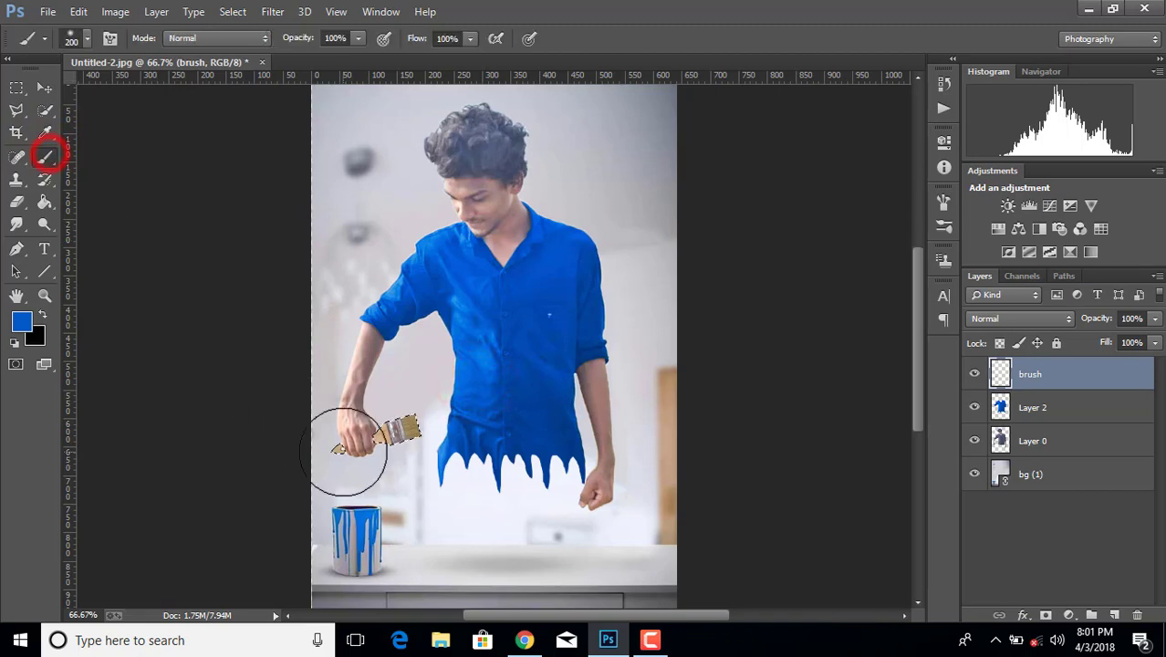
key("ctrl+plus")
key("ctrl+plus")
key("bracketleft")
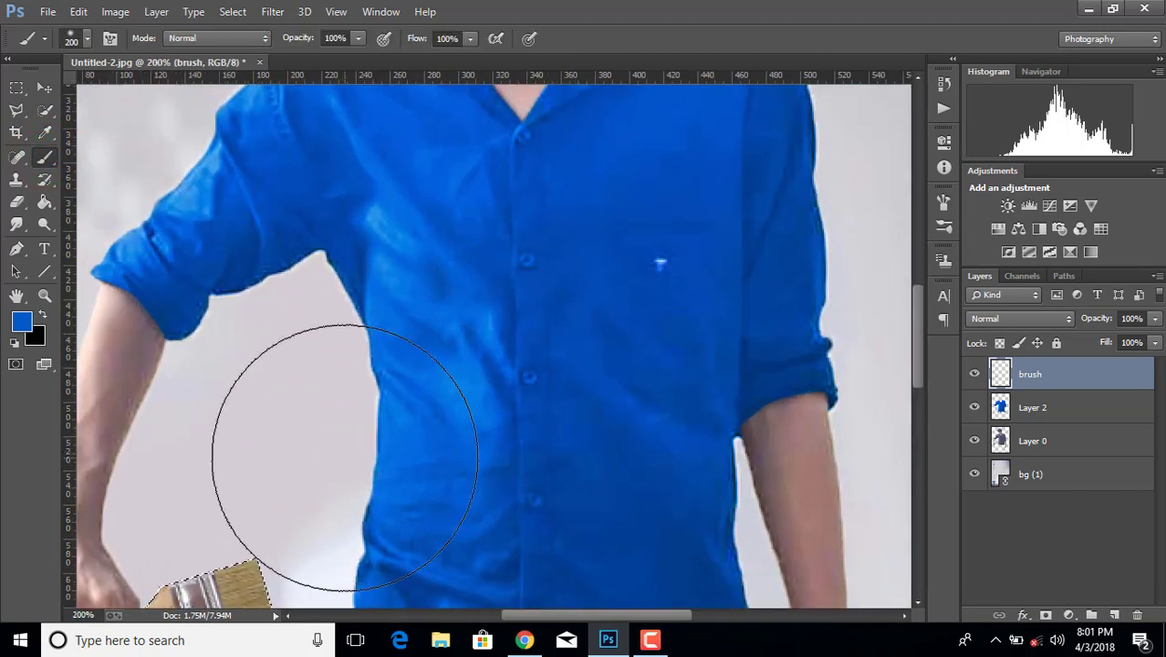
key("bracketleft")
key("bracketleft")
key("bracketleft")
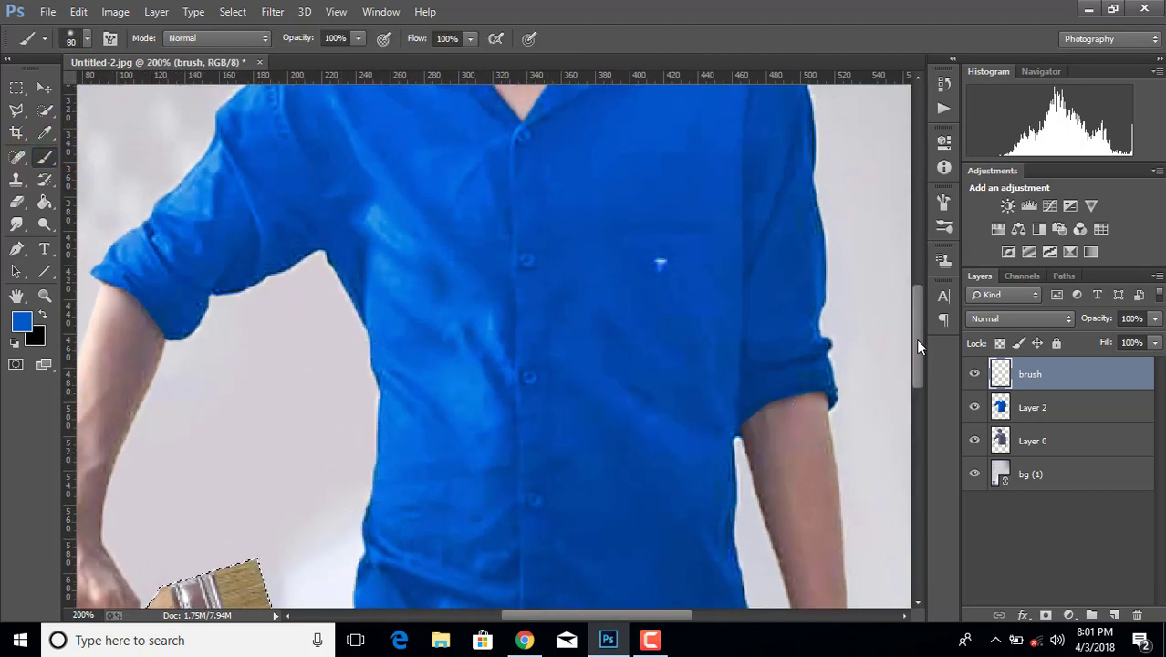
left_click_drag(915, 338, 918, 362)
mouse_move(258, 420)
left_mouse_down()
mouse_move(280, 485)
mouse_move(269, 468)
left_mouse_up()
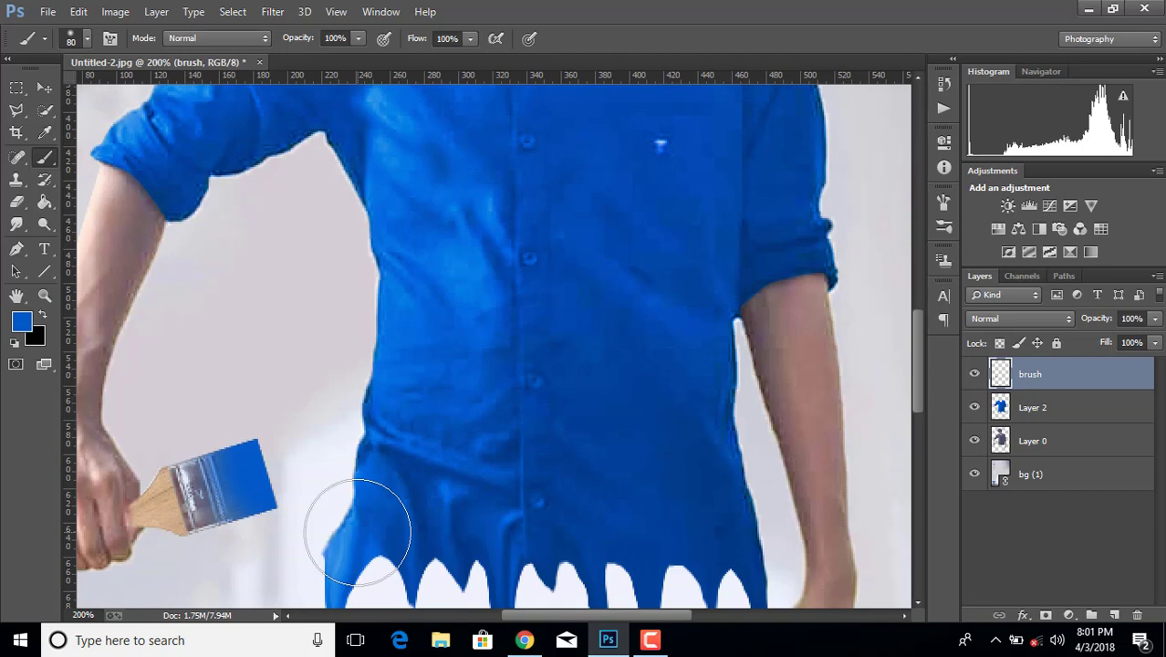
- Zoom out to view the whole composite at 66.7%
scroll(358, 531, "down", 2)
scroll(357, 531, "down", 2)
scroll(357, 531, "up", 1)
scroll(358, 531, "up", 1)
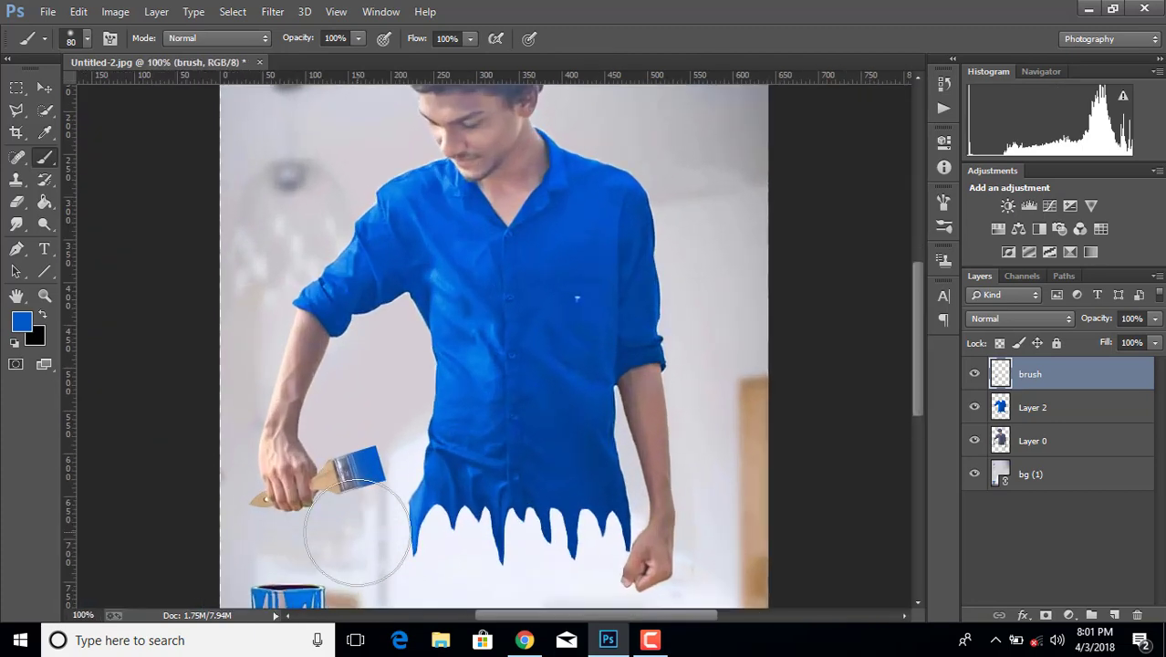
scroll(342, 529, "down", 1)
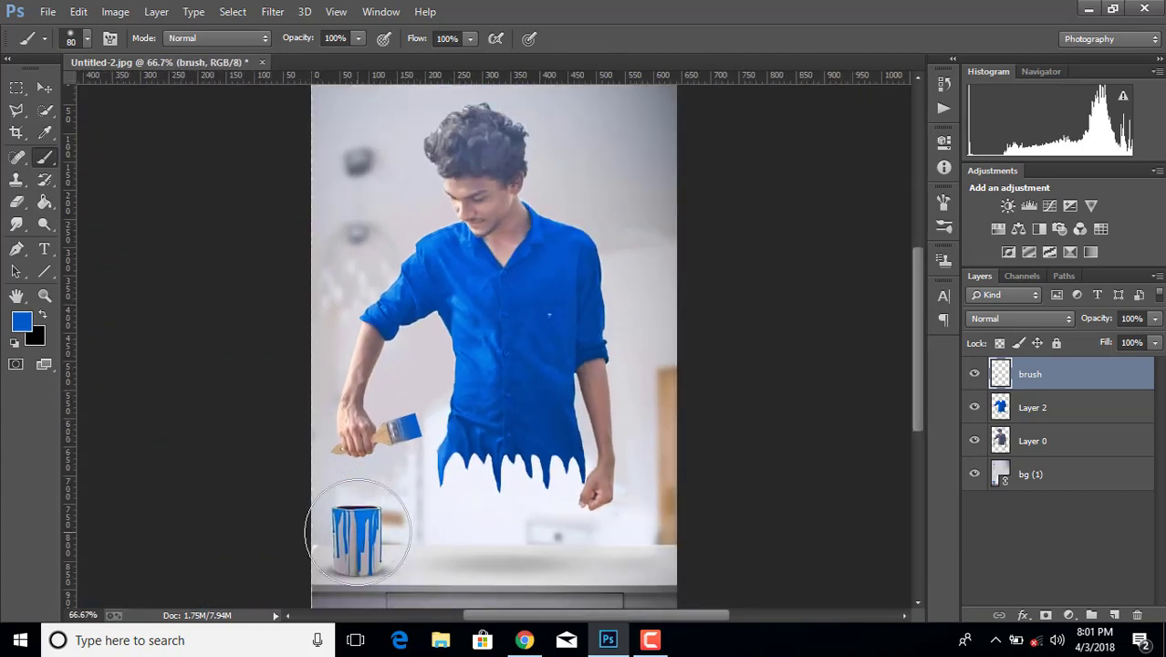
- Apply a Curves adjustment to Layer 0 raising input 117 to output 138
left_click(1062, 441)
left_click(272, 11)
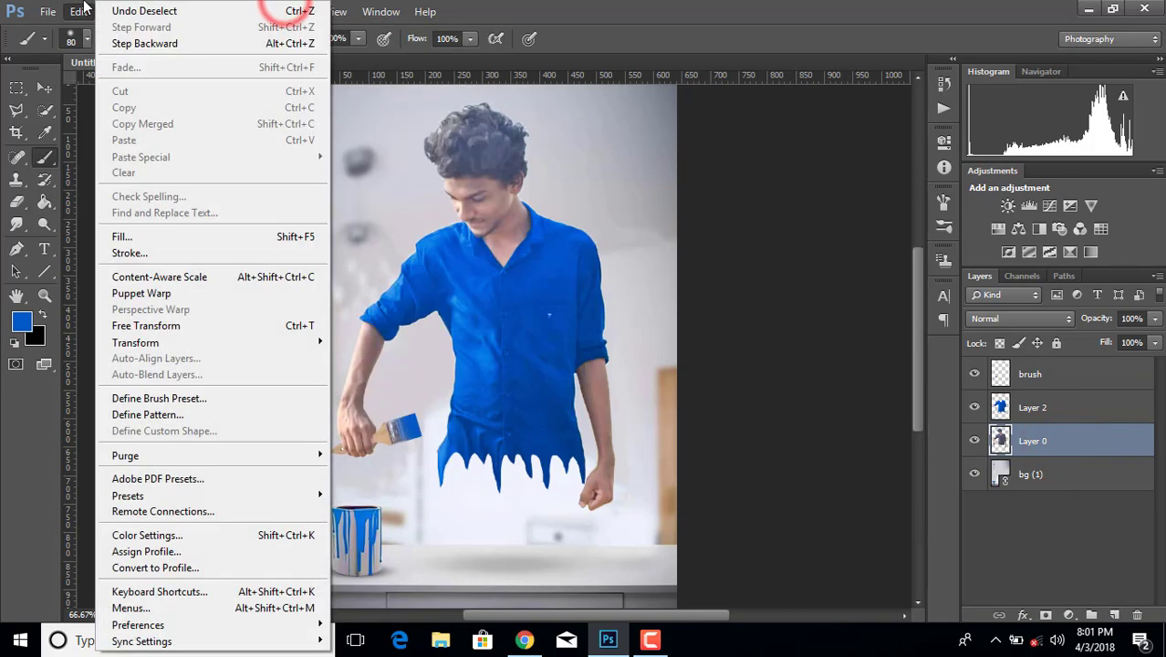
left_click(766, 7)
left_click(115, 11)
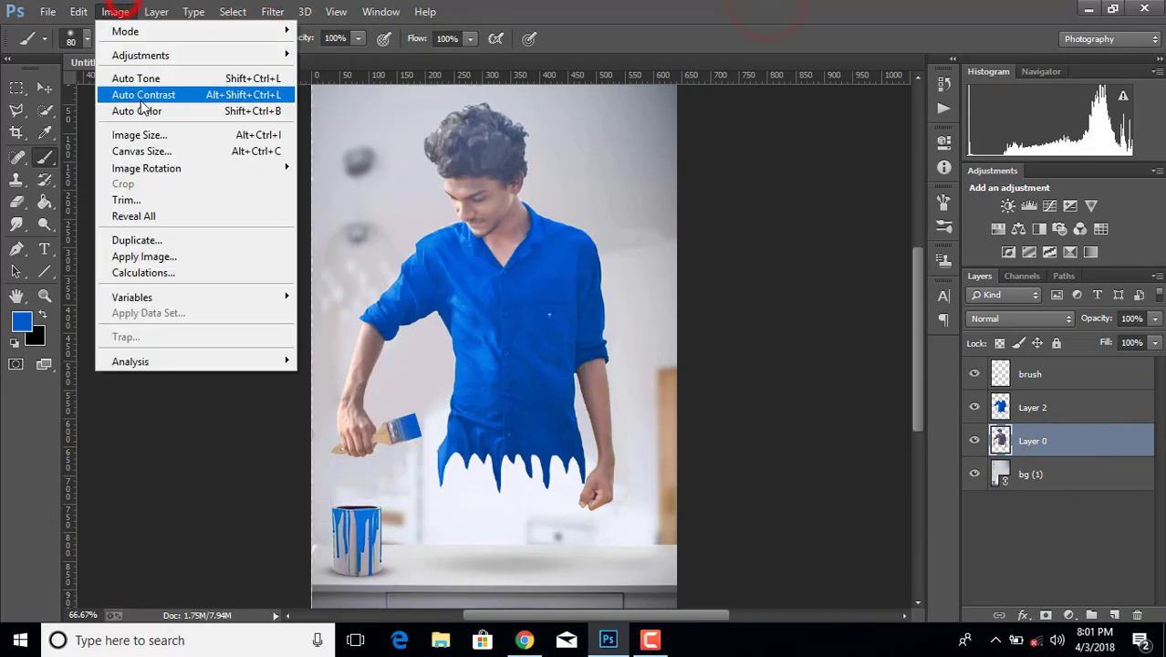
left_click(155, 54)
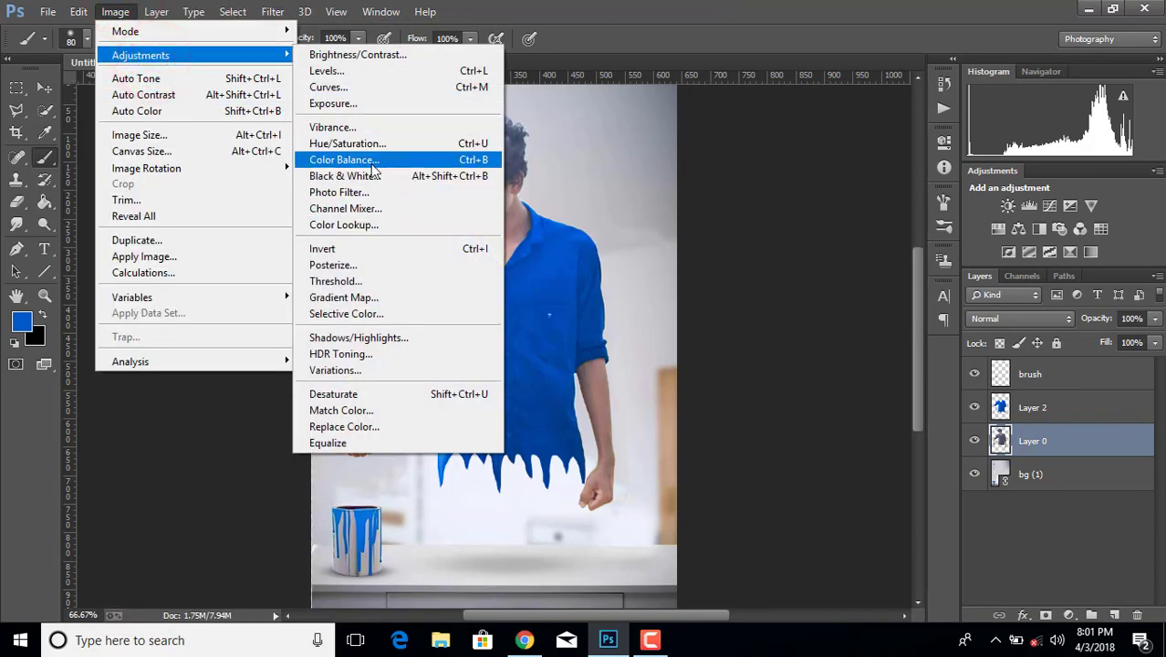
left_click(377, 87)
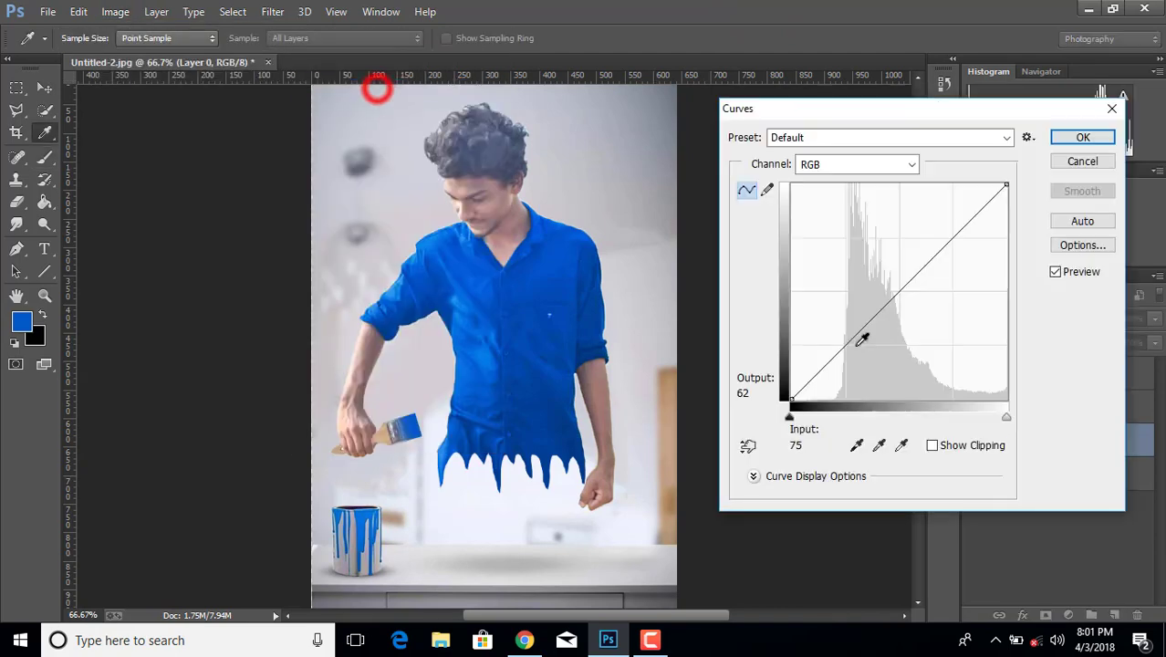
left_click_drag(900, 289, 889, 282)
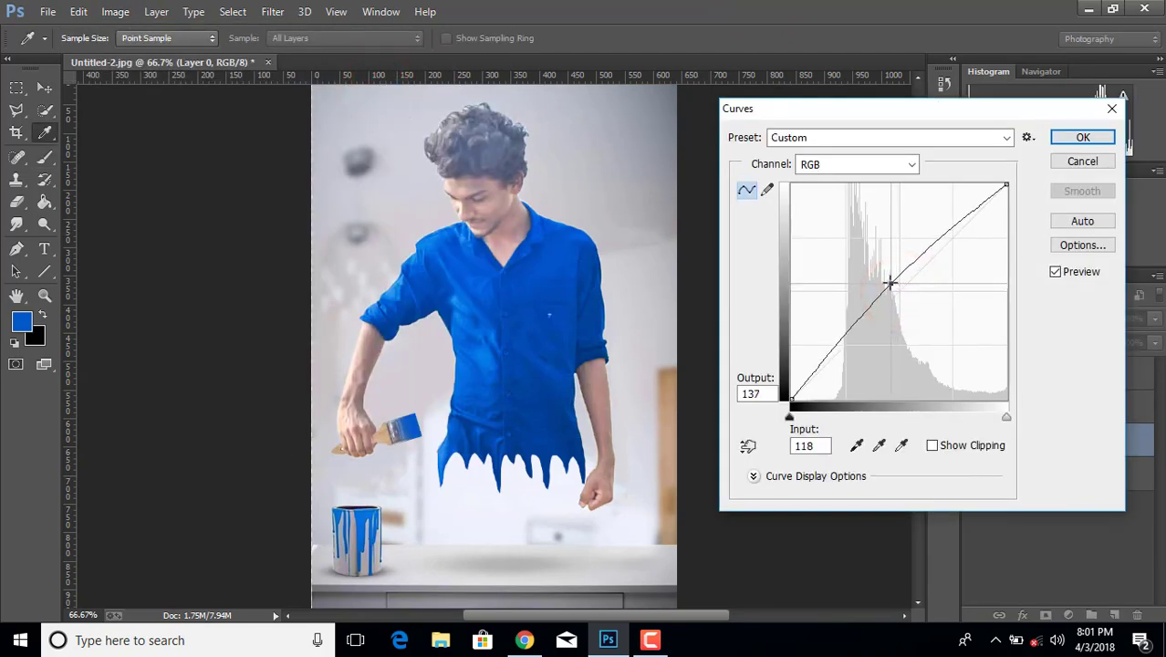
left_click(1082, 137)
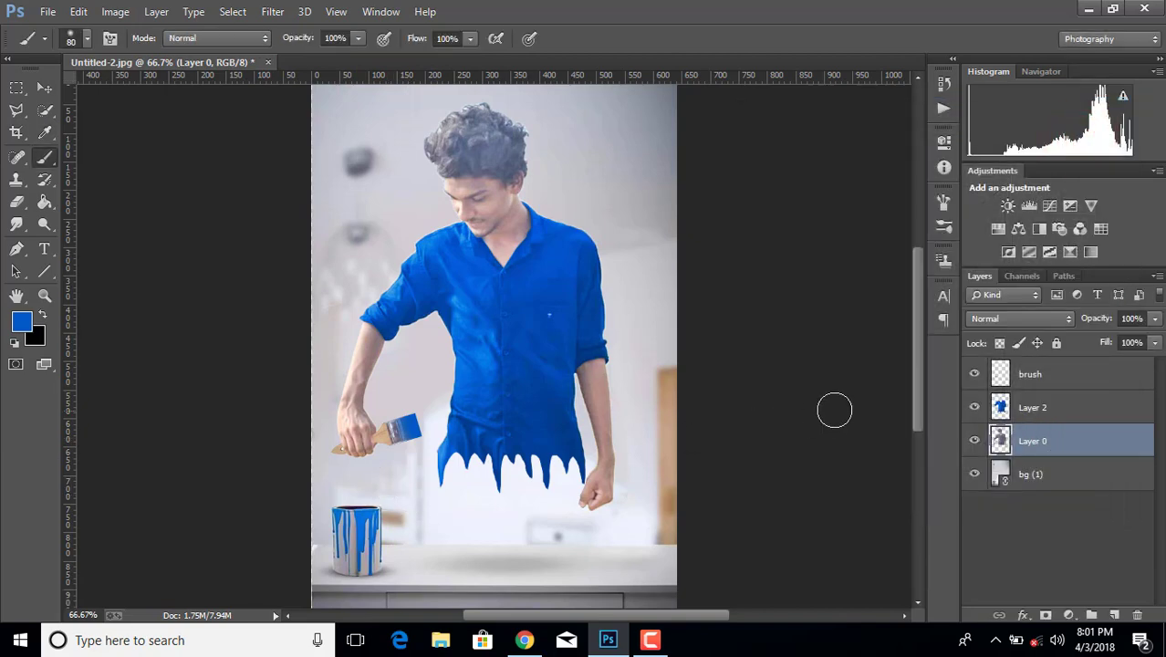
- Hide the paintbrush layer and switch to the Smudge tool at 8% strength
left_click(975, 374)
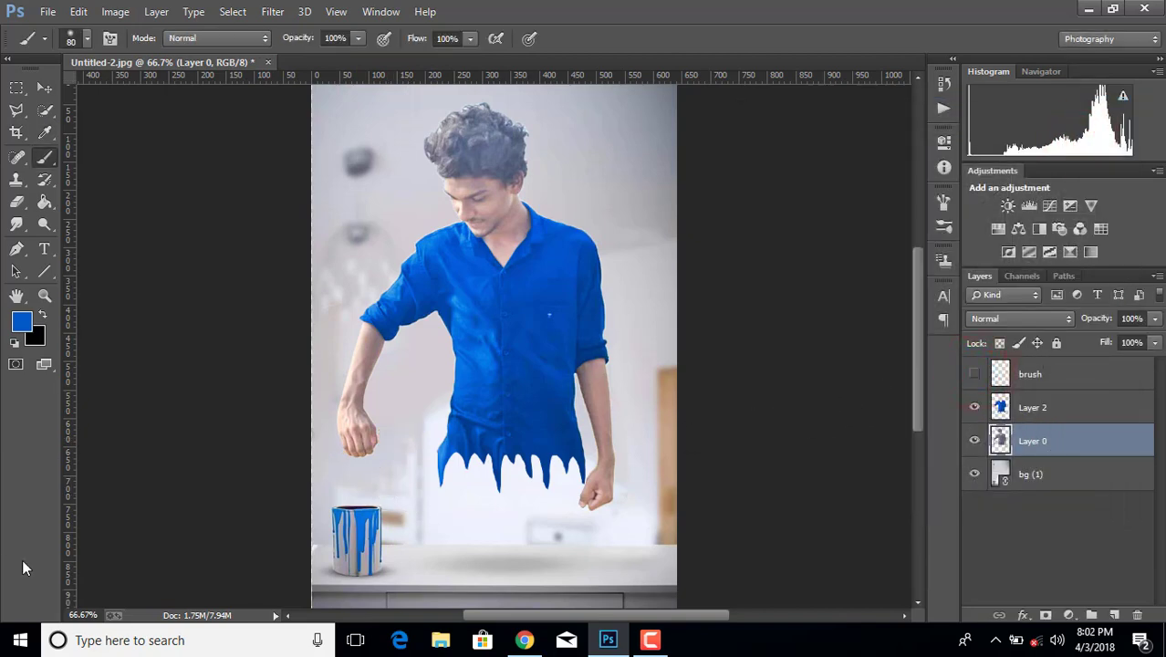
left_click(17, 226)
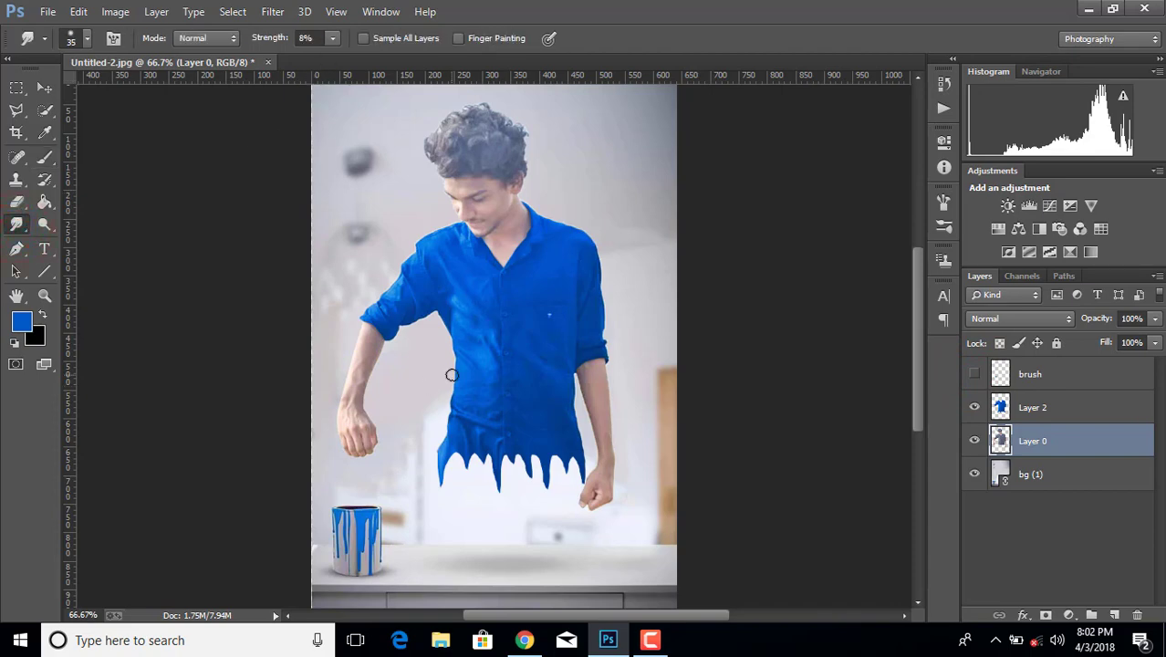
key("ctrl+plus")
key("ctrl+plus")
key("ctrl+plus")
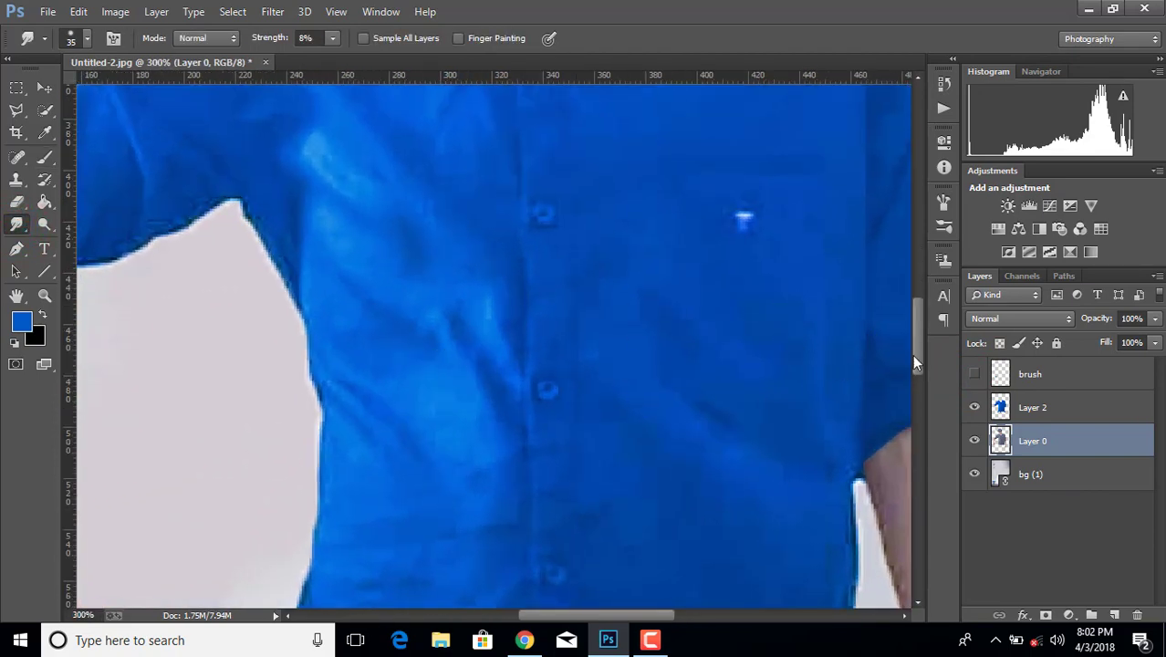
left_click_drag(916, 351, 904, 270)
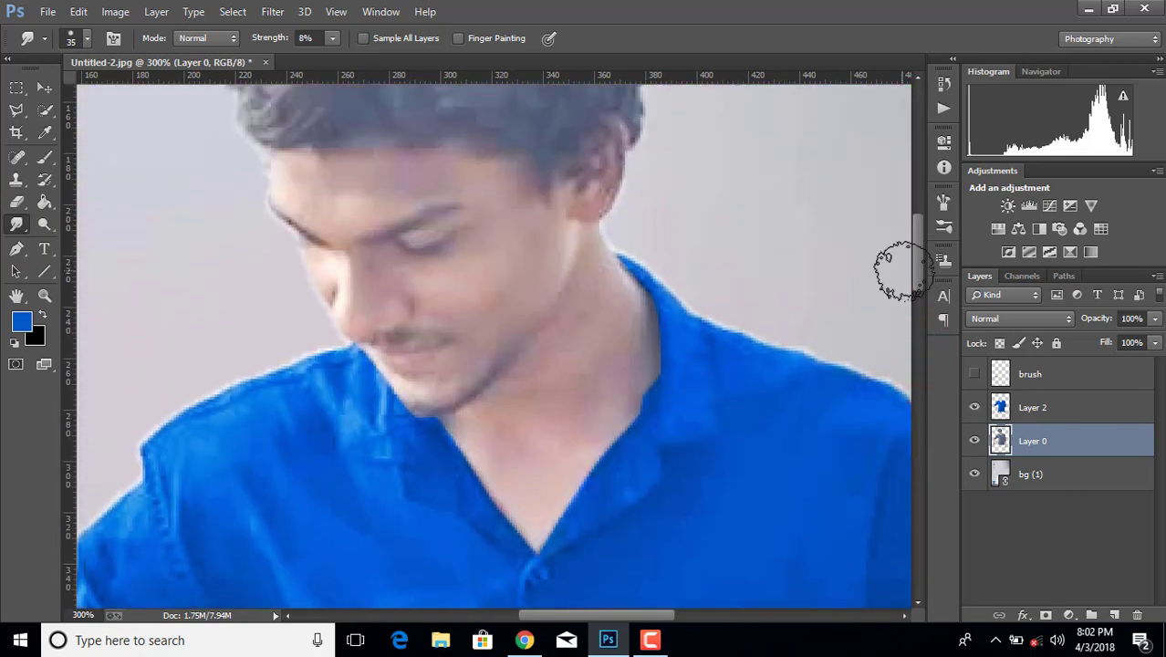
key("ctrl+minus")
- Softly smudge the man's forehead, chin, mouth and jaw on Layer 0
left_click_drag(376, 239, 395, 242)
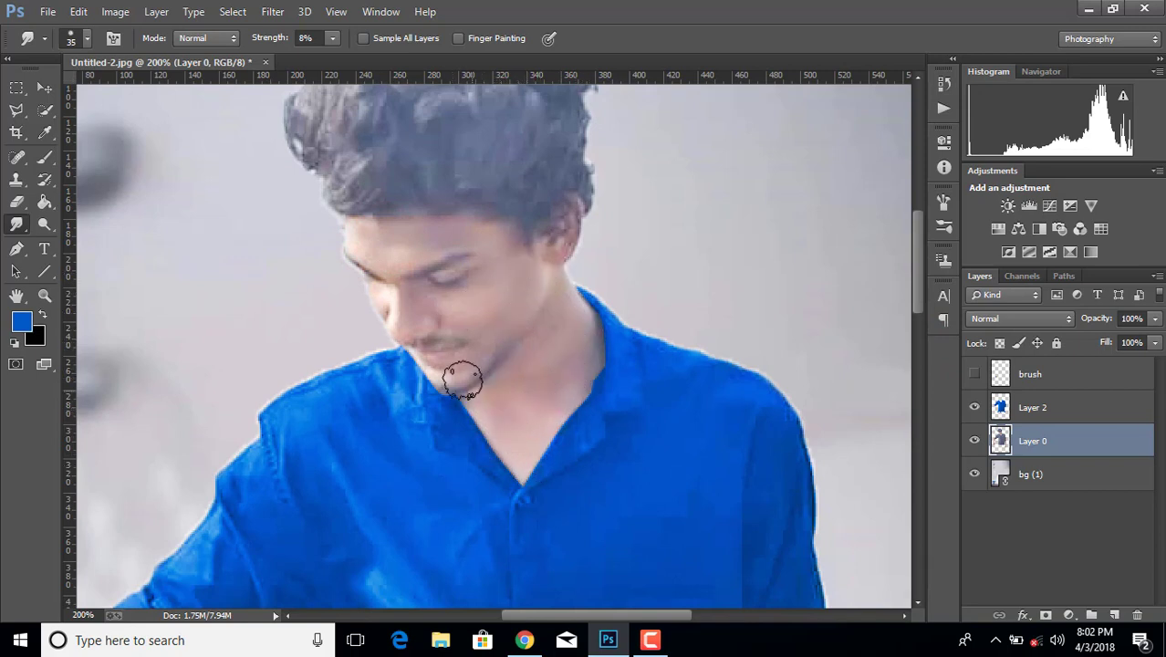
mouse_move(430, 373)
left_mouse_down()
mouse_move(473, 352)
mouse_move(424, 329)
left_mouse_up()
left_click_drag(380, 297, 427, 301)
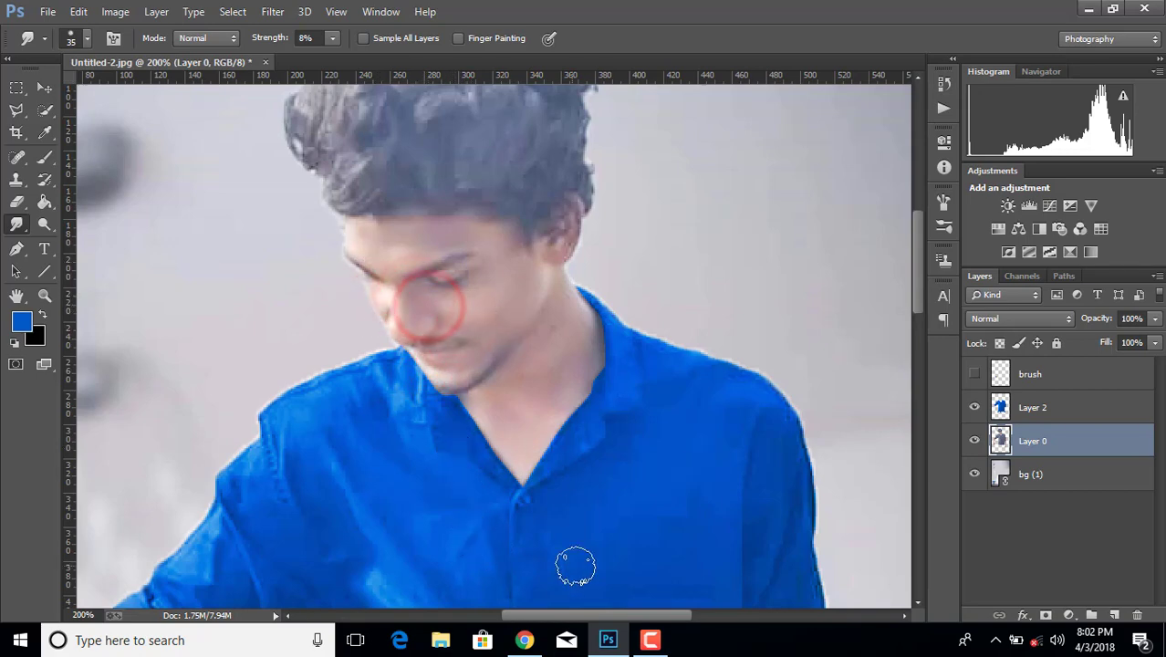
left_click_drag(595, 615, 504, 615)
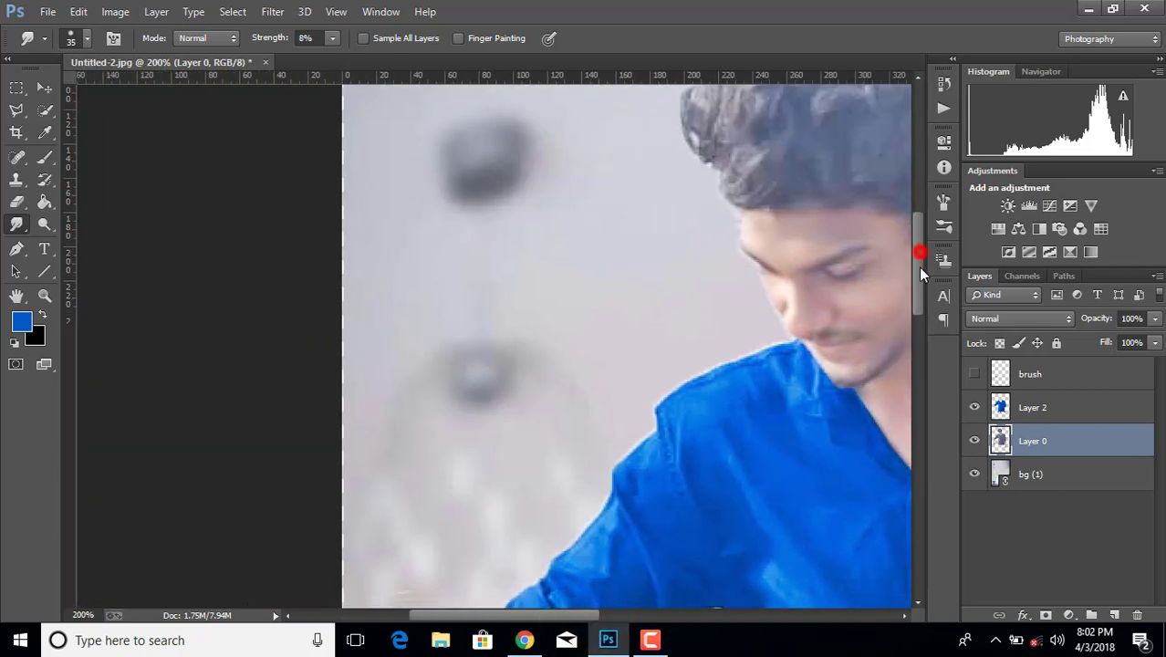
left_click_drag(920, 270, 919, 361)
left_click_drag(489, 195, 529, 213)
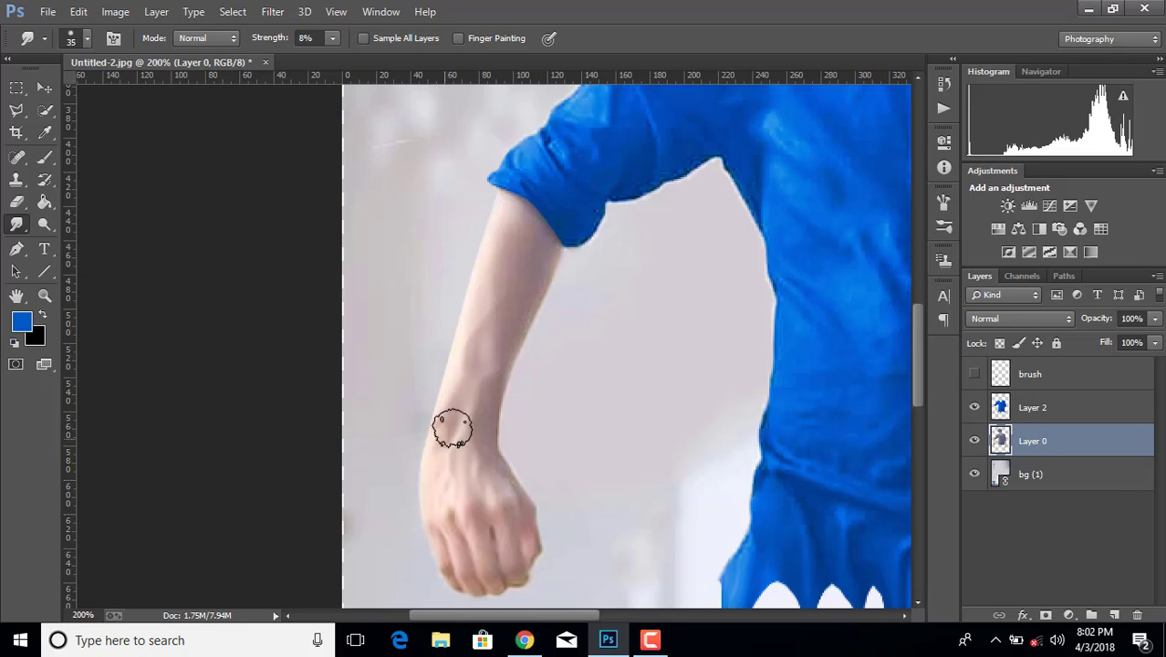
- Smudge the upper arm near the sleeve and the fist's lower edge
left_click_drag(534, 617, 675, 617)
left_click_drag(915, 315, 920, 357)
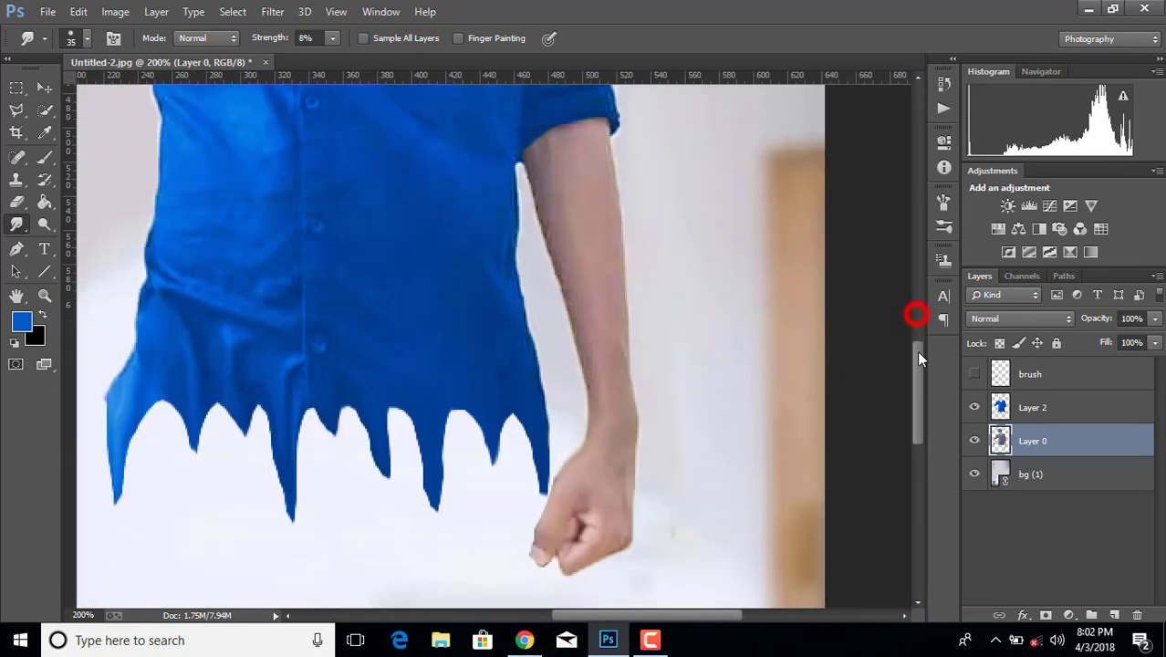
mouse_move(533, 162)
left_mouse_down()
mouse_move(547, 167)
mouse_move(526, 181)
left_mouse_up()
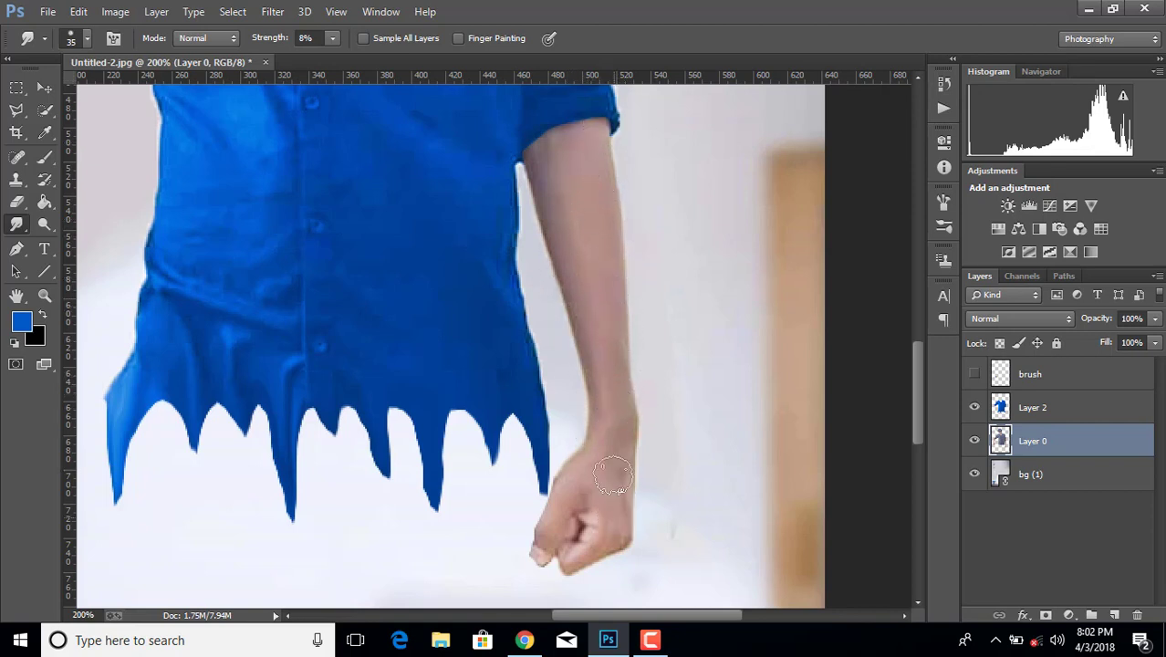
left_click_drag(530, 550, 578, 571)
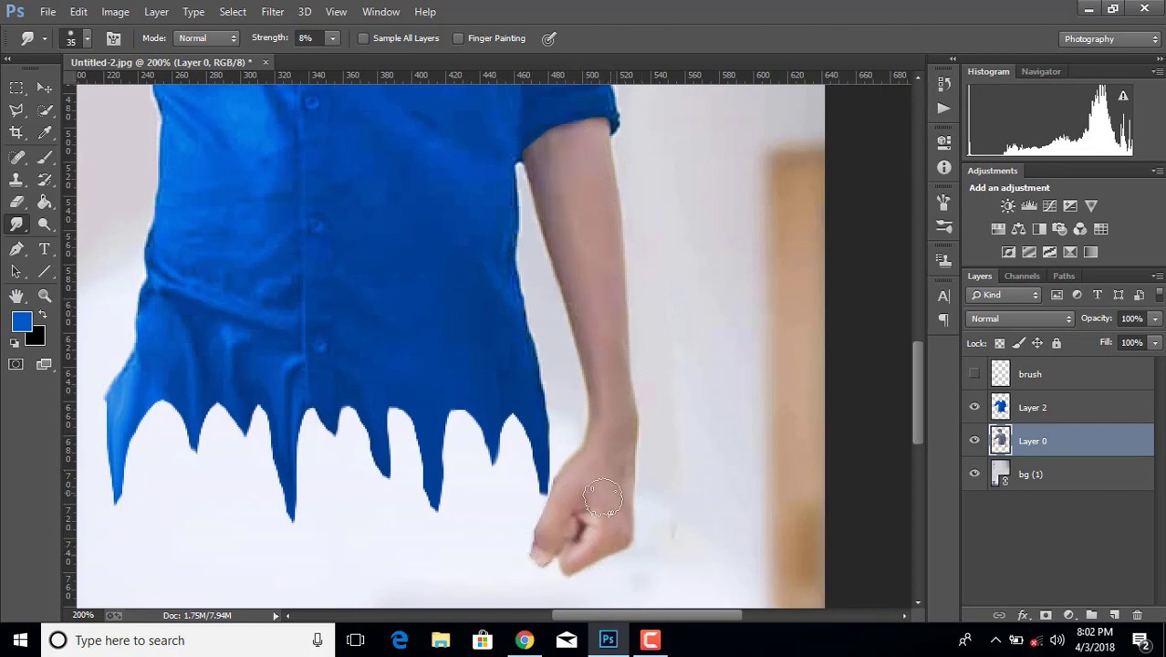
scroll(602, 497, "down", 2)
scroll(602, 497, "up", 1)
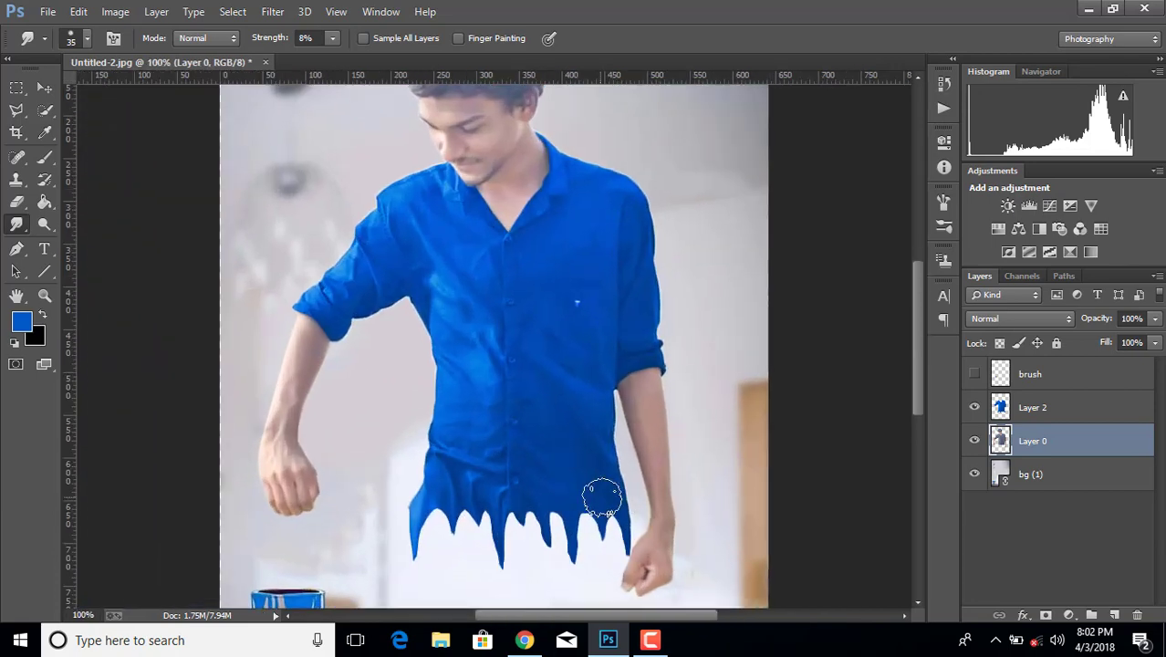
scroll(602, 497, "down", 1)
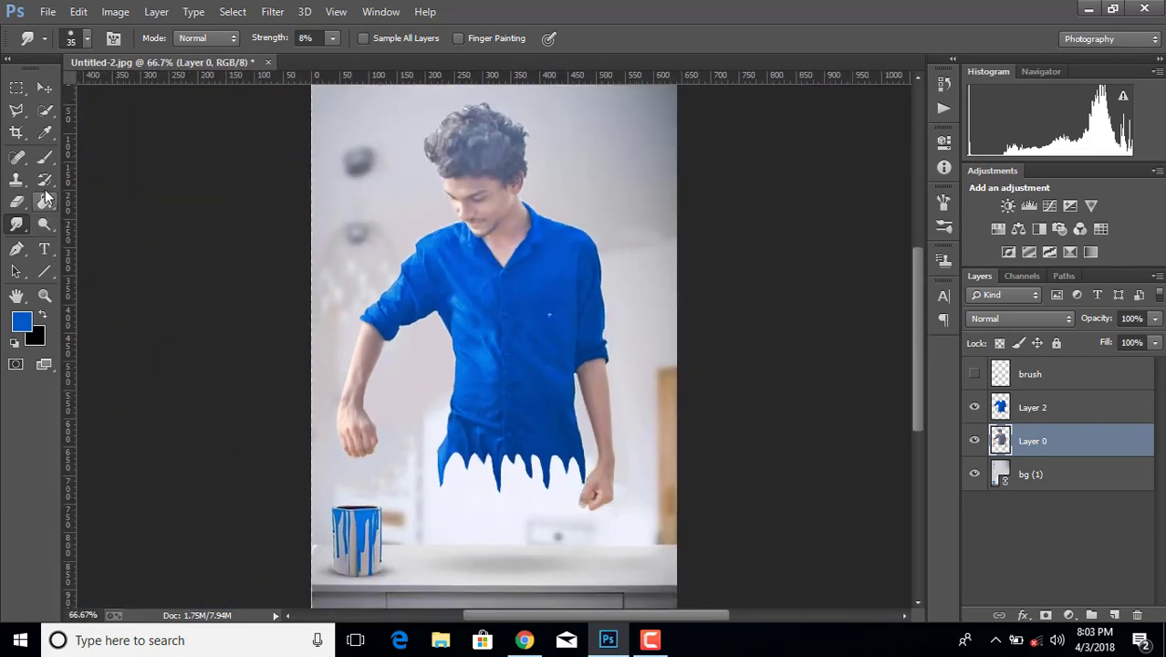
- Sample a skin tone from the man's face and add a new empty Layer 3
left_click(44, 132)
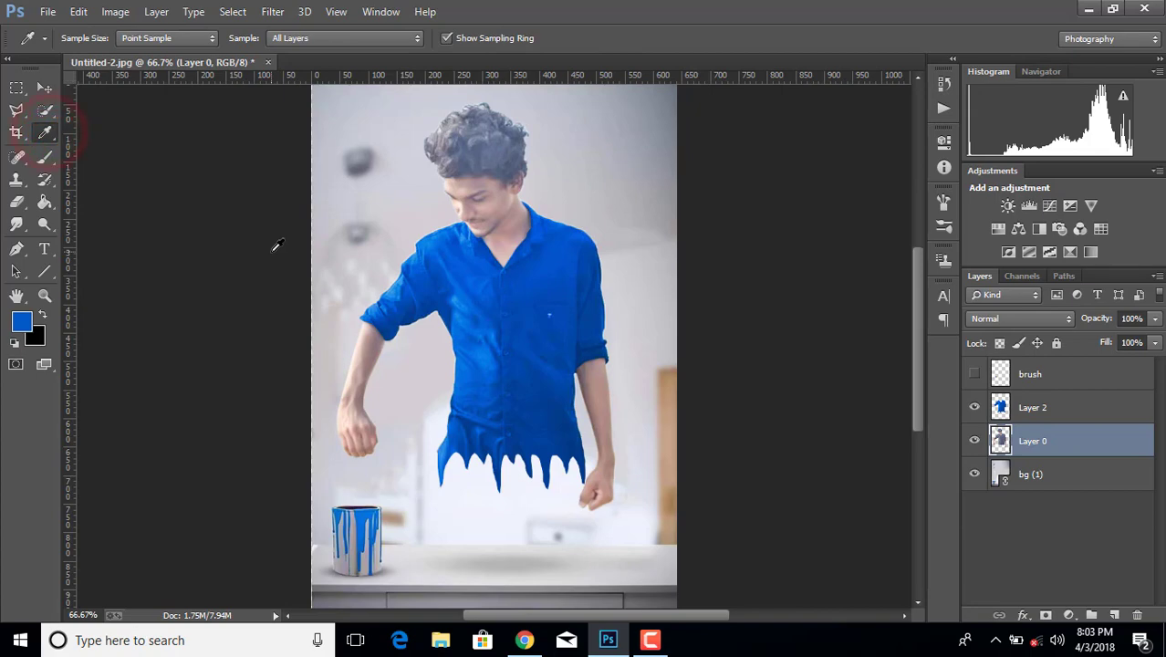
key("ctrl+plus")
left_click(457, 110)
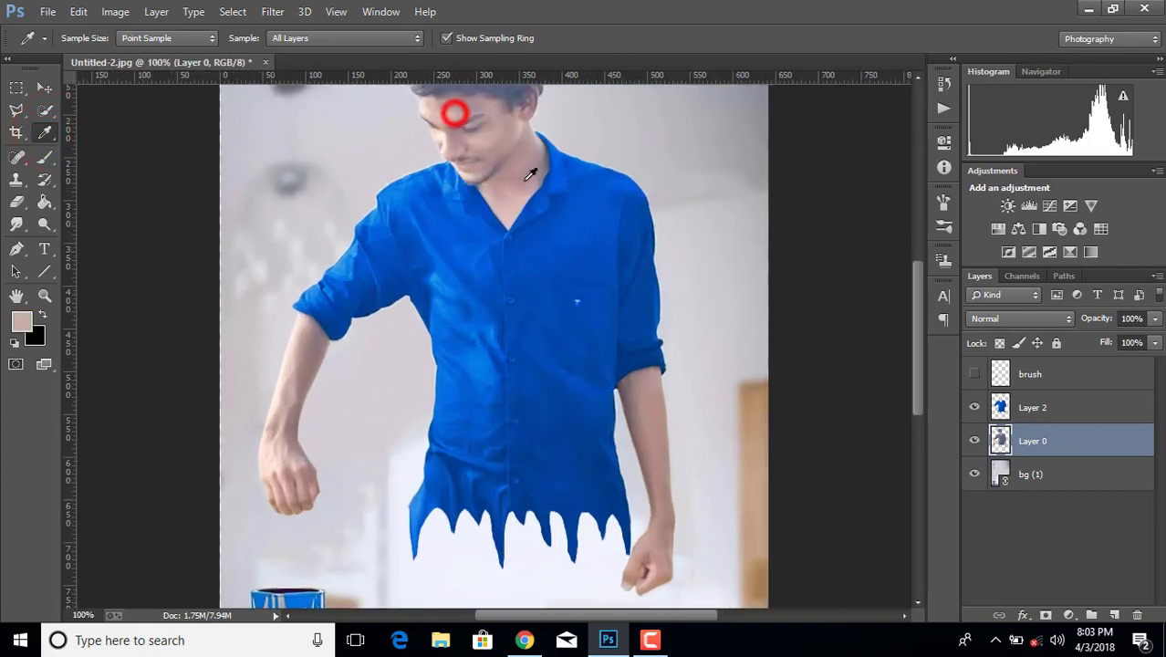
left_click(1115, 614)
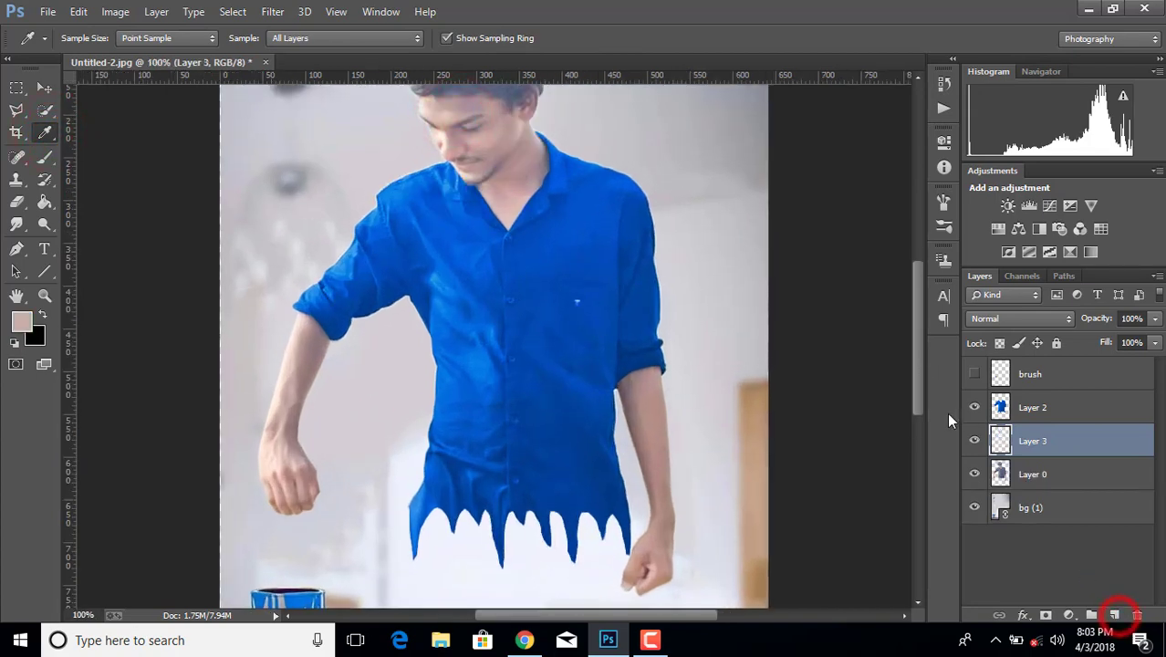
left_click_drag(916, 402, 916, 369)
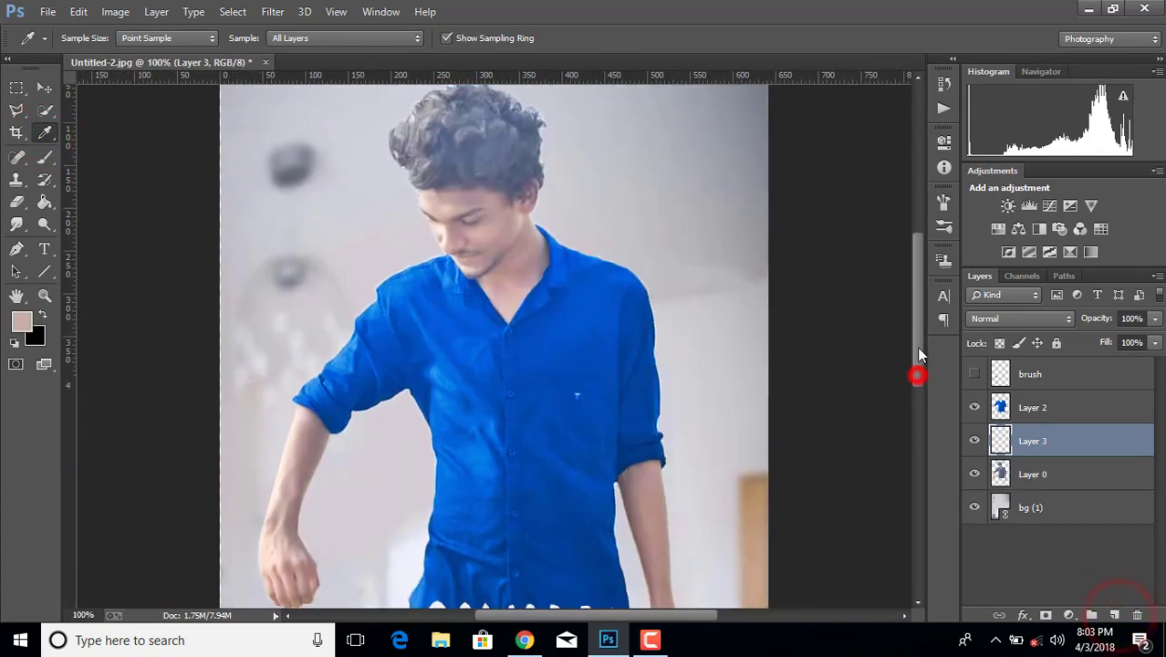
- Paint skin tone at 33% over forehead, cheek and neck; set Layer 3 opacity to 53%
left_click(45, 158)
left_click(357, 38)
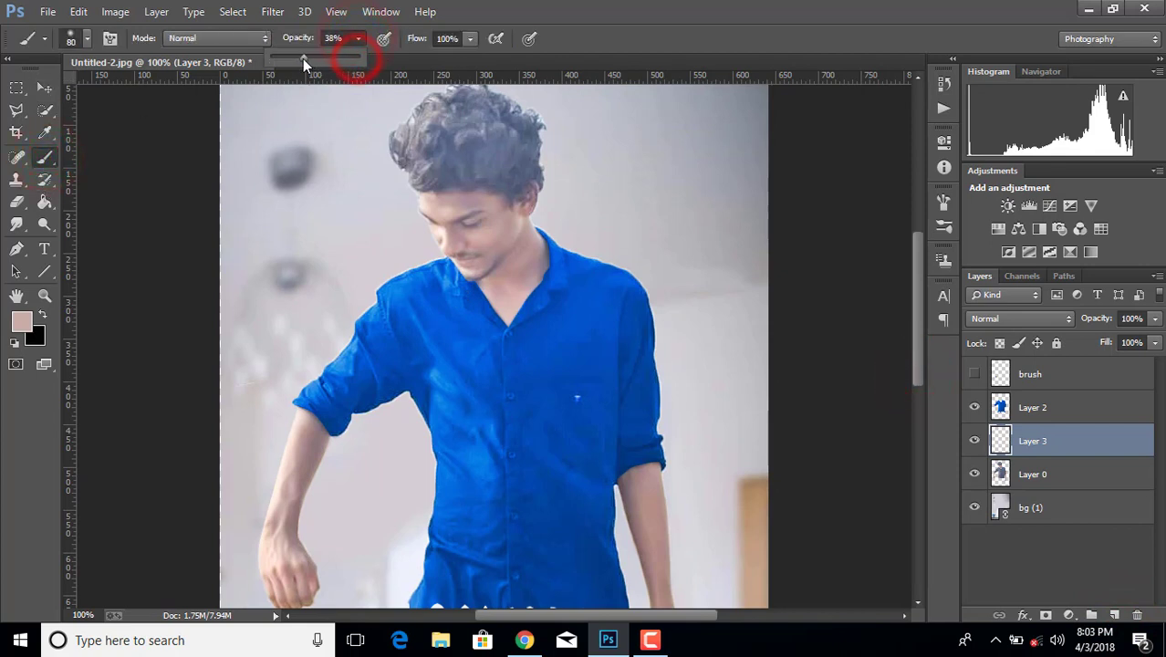
key("bracketleft")
key("3")
key("3")
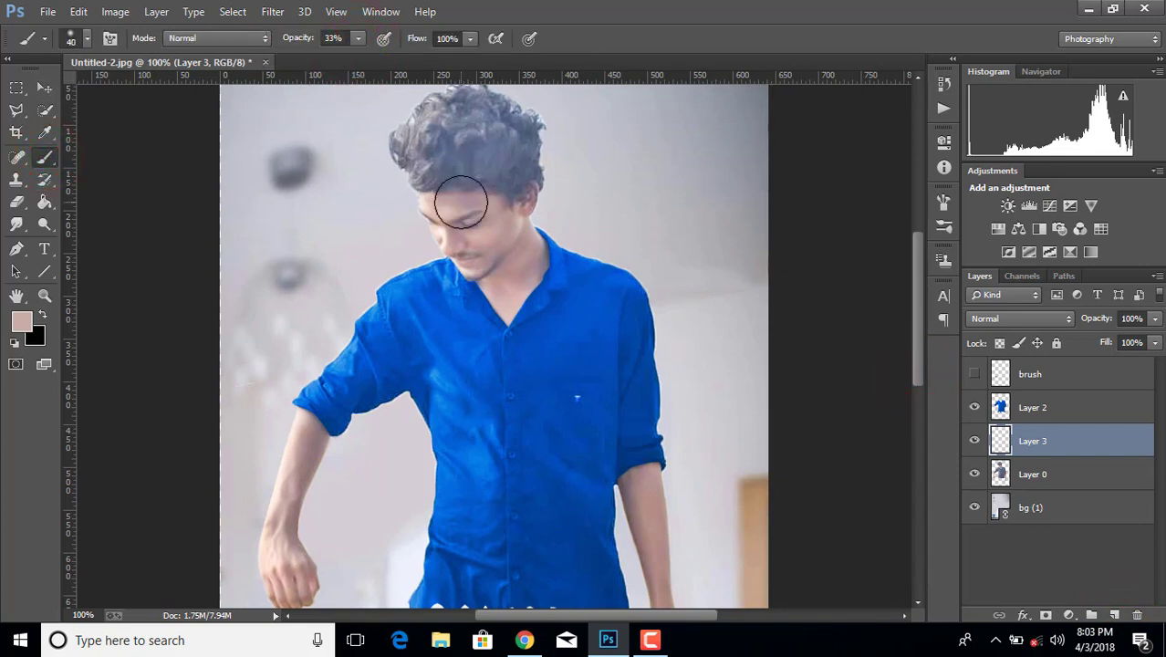
mouse_move(435, 204)
left_mouse_down()
mouse_move(477, 200)
mouse_move(447, 206)
left_mouse_up()
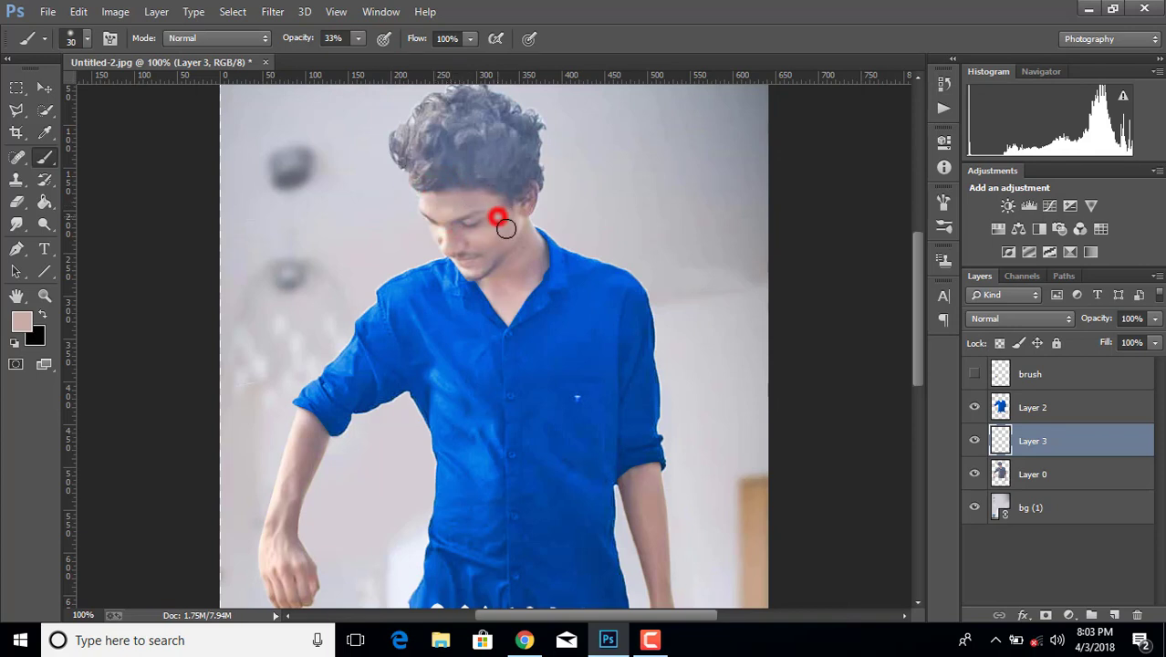
mouse_move(505, 228)
left_mouse_down()
mouse_move(495, 221)
mouse_move(501, 242)
left_mouse_up()
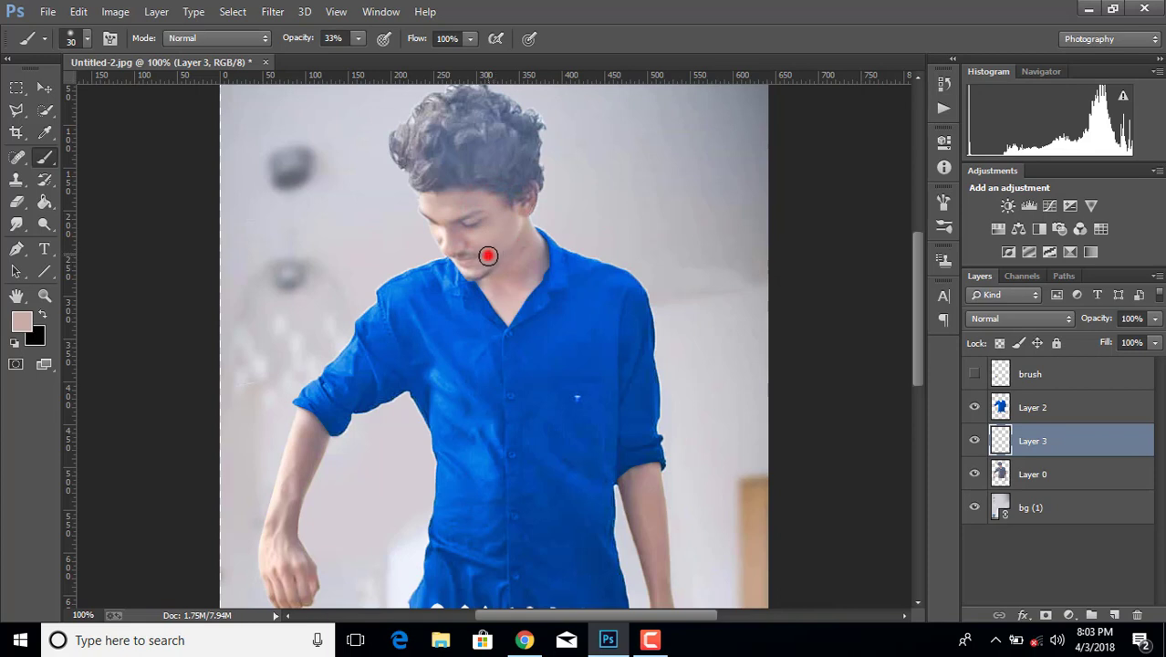
left_click_drag(488, 255, 519, 255)
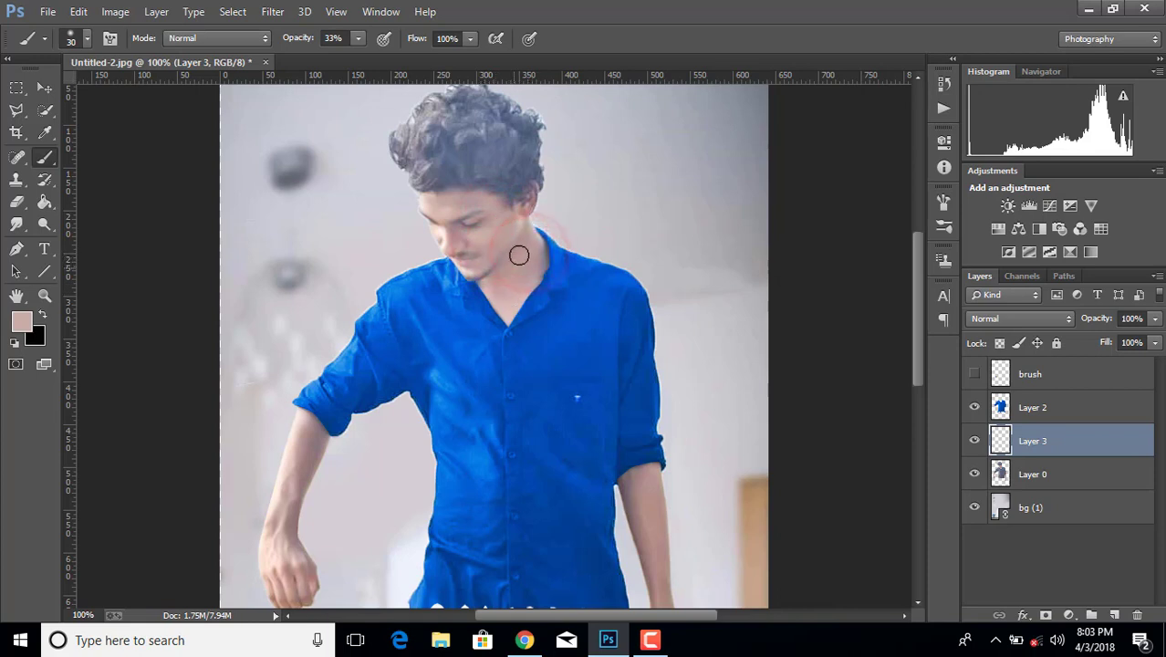
left_click(1154, 318)
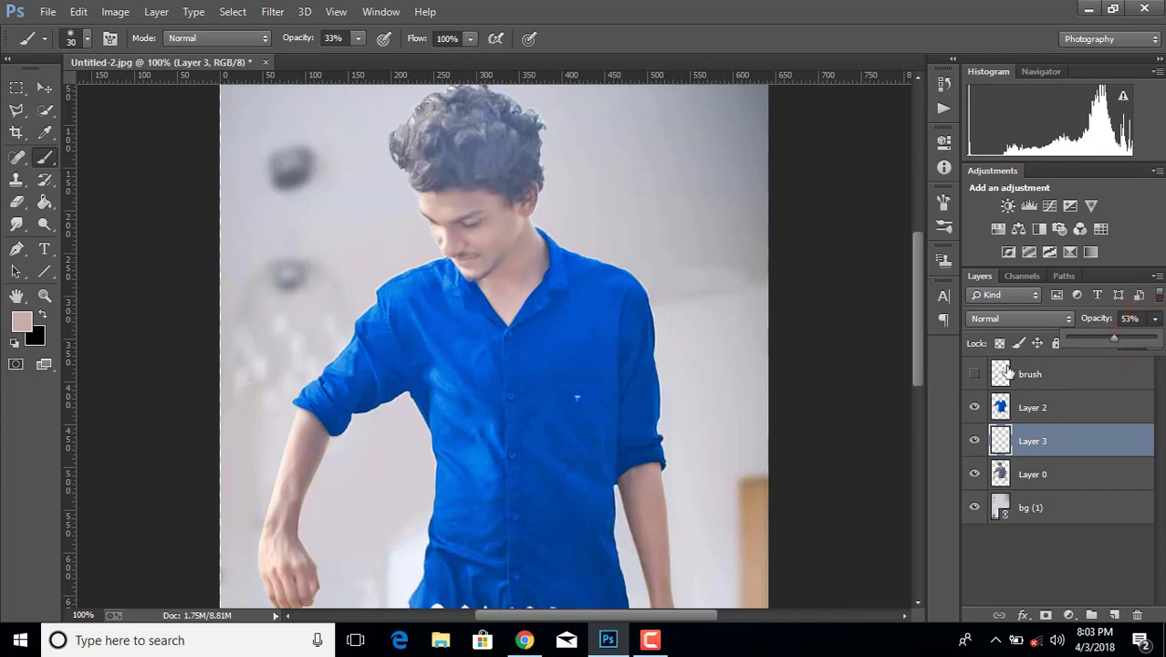
key("ctrl+minus")
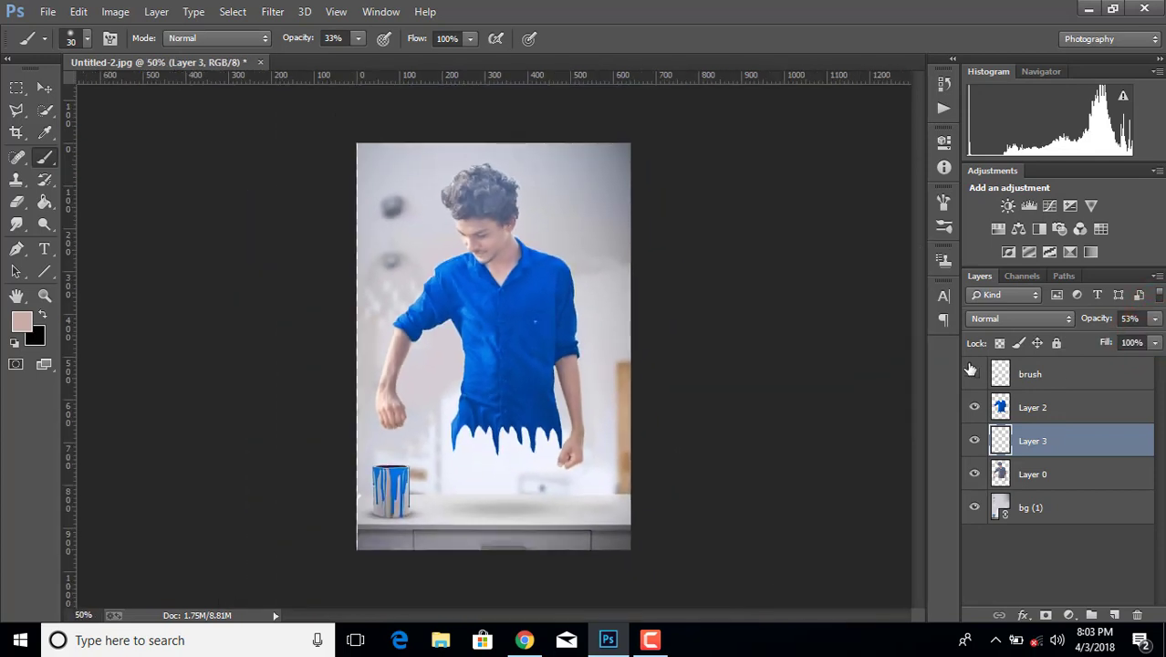
- Apply Levels with black input 20 to the shirt layer, Layer 2
left_click(1068, 402)
left_click(115, 11)
left_click(140, 55)
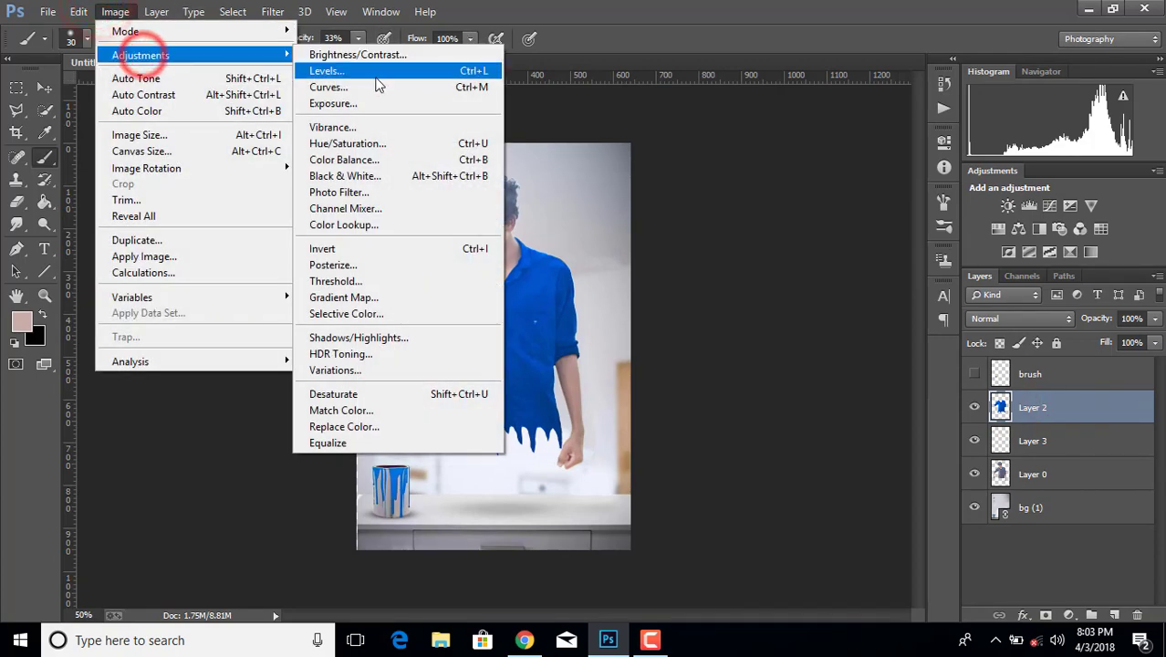
left_click(365, 70)
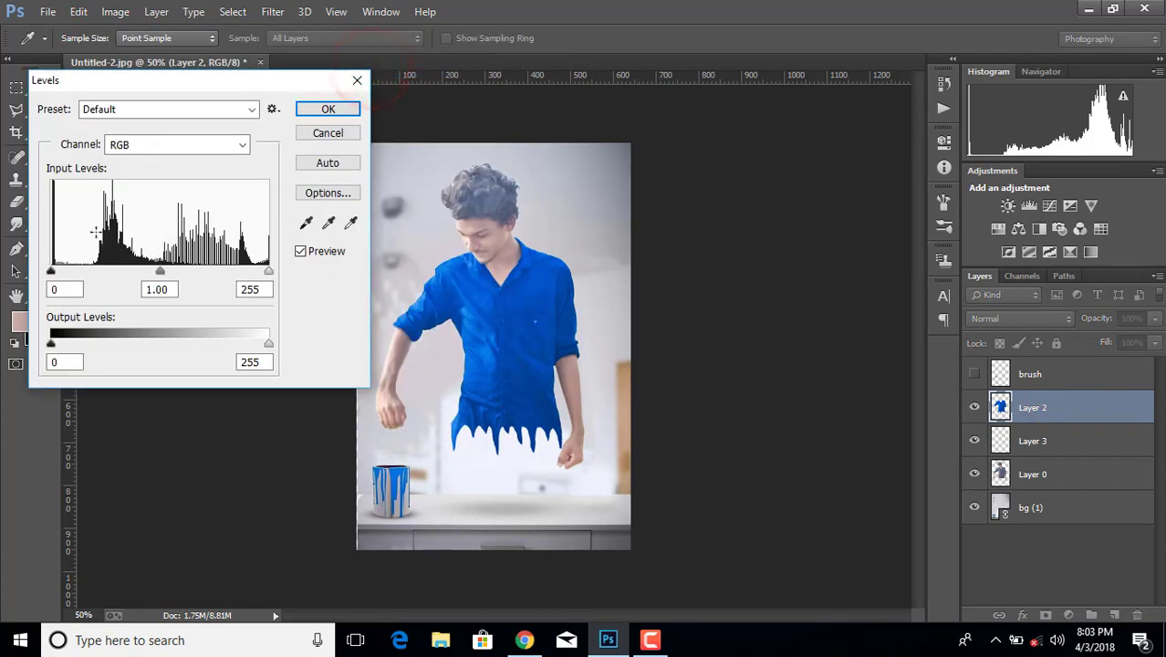
left_click_drag(51, 271, 68, 271)
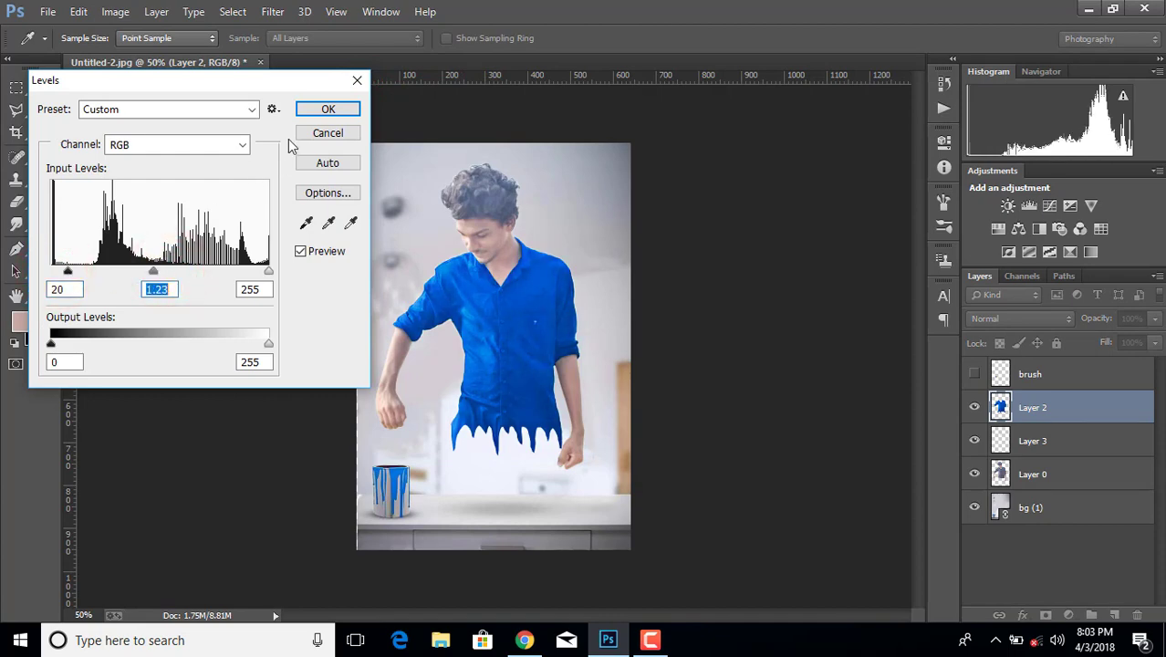
left_click(328, 110)
key("b")
- Shift the shirt's midtones toward Yellow with Color Balance, then select Layer 0
left_click(115, 11)
mouse_move(140, 54)
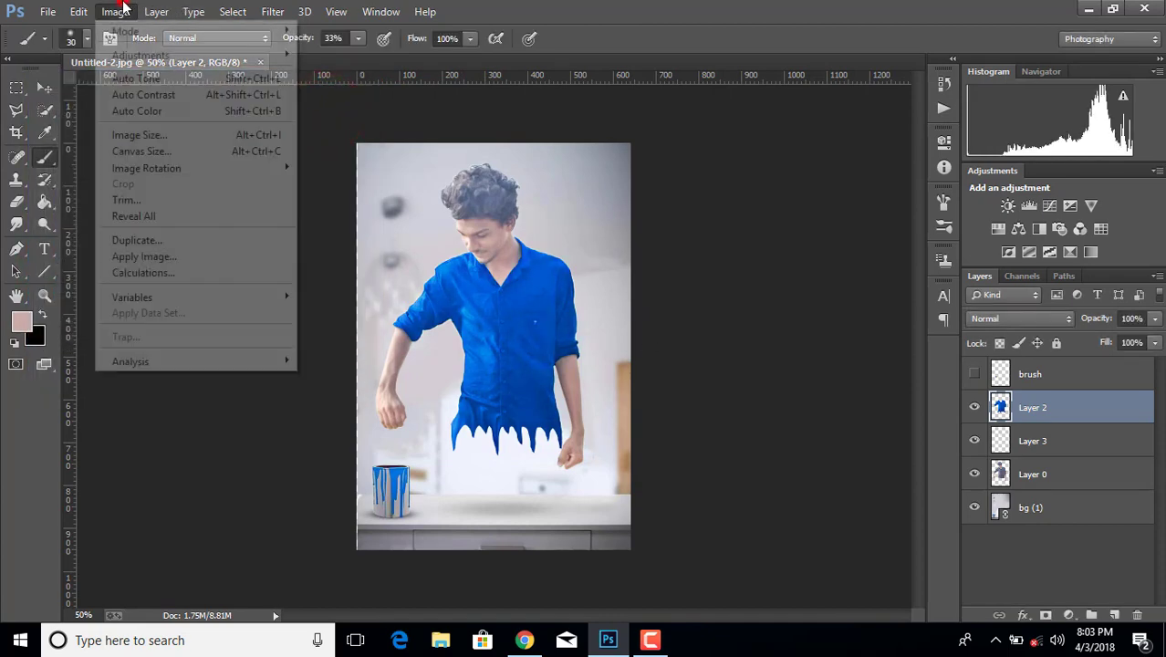
left_click(363, 159)
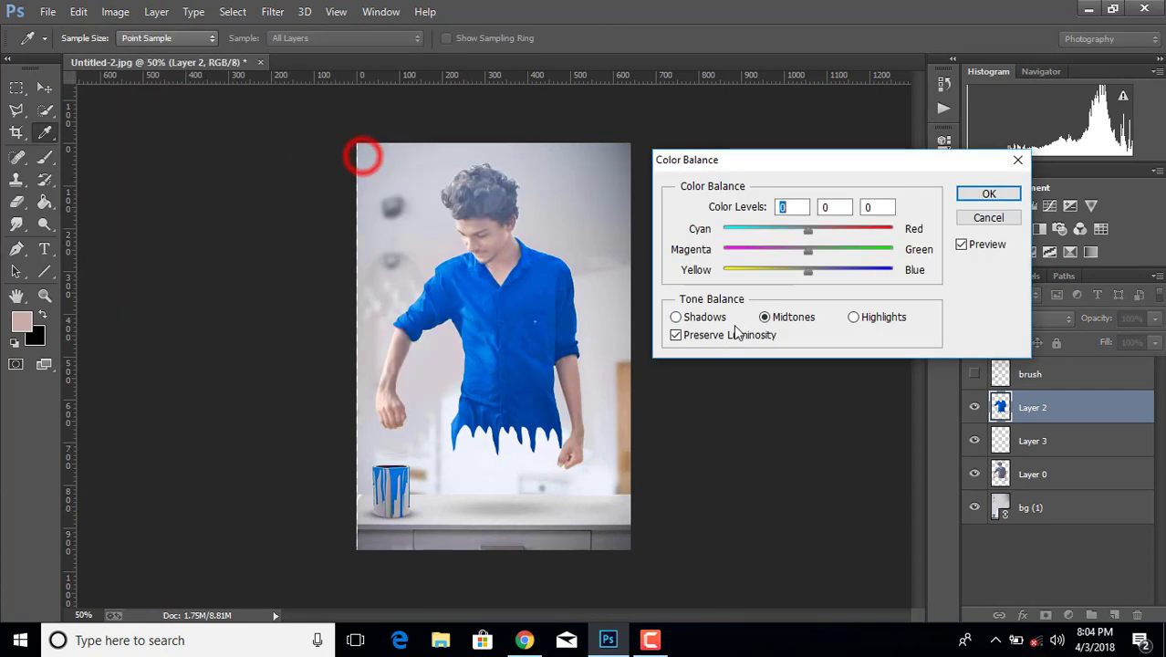
left_click_drag(769, 272, 799, 272)
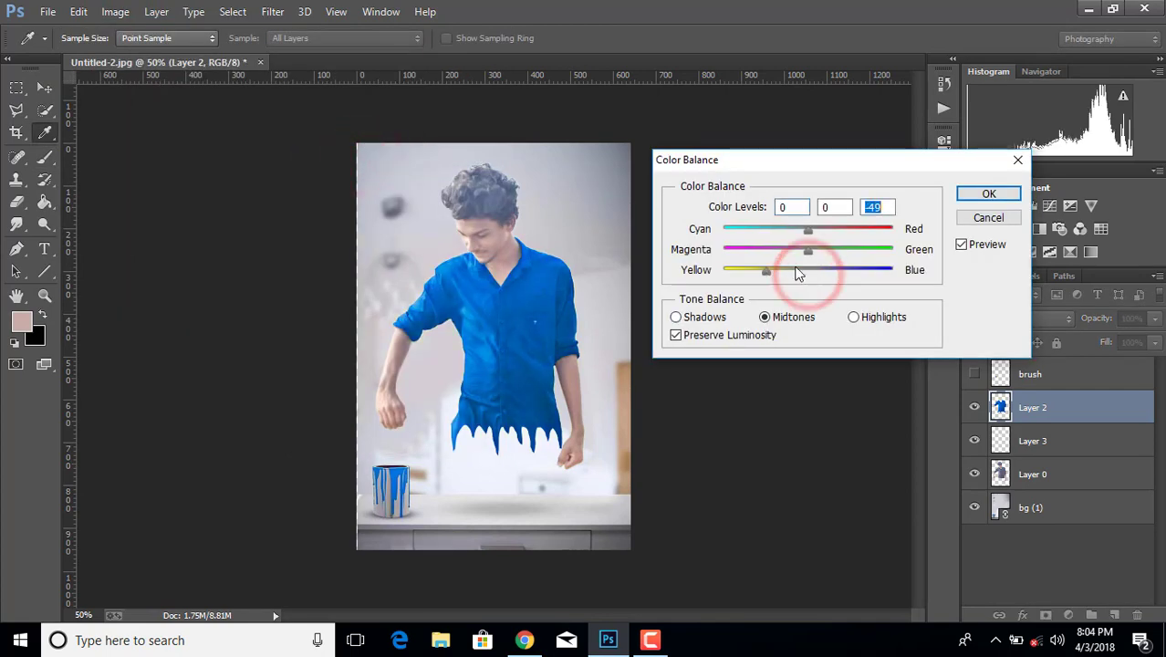
left_click(966, 189)
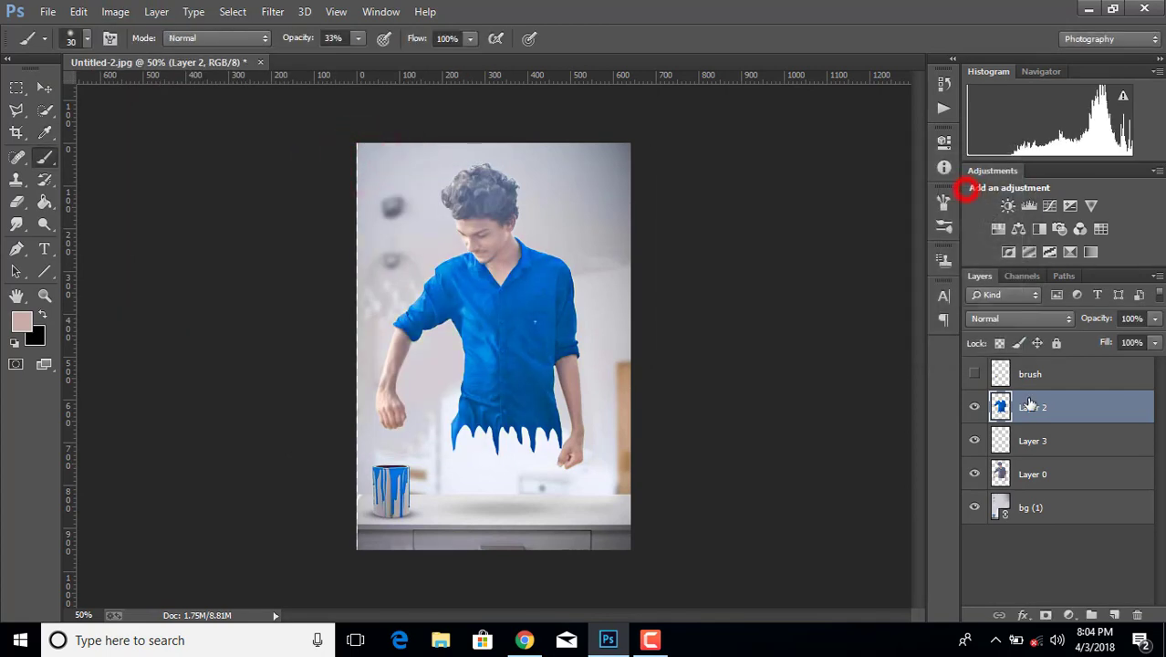
left_click(1058, 474)
- Apply Color Efex Pro 3.0 Contrast Color Range to Layer 0 with Color Contrast 118%
left_click(272, 11)
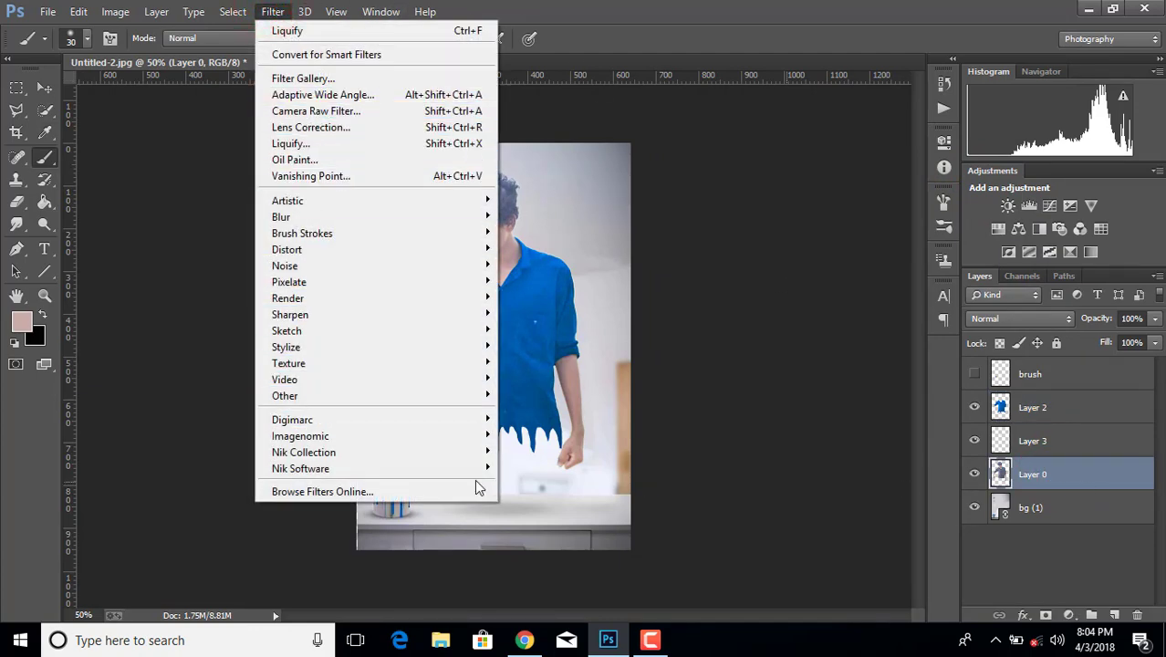
left_click(339, 465)
left_click(527, 464)
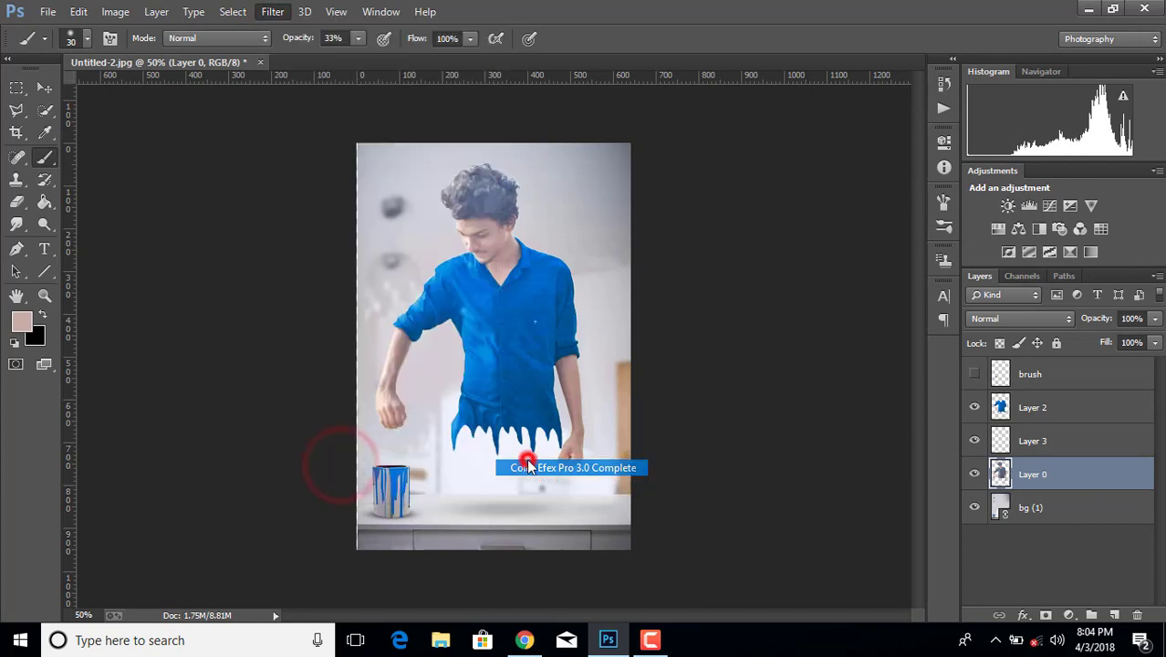
left_click(208, 277)
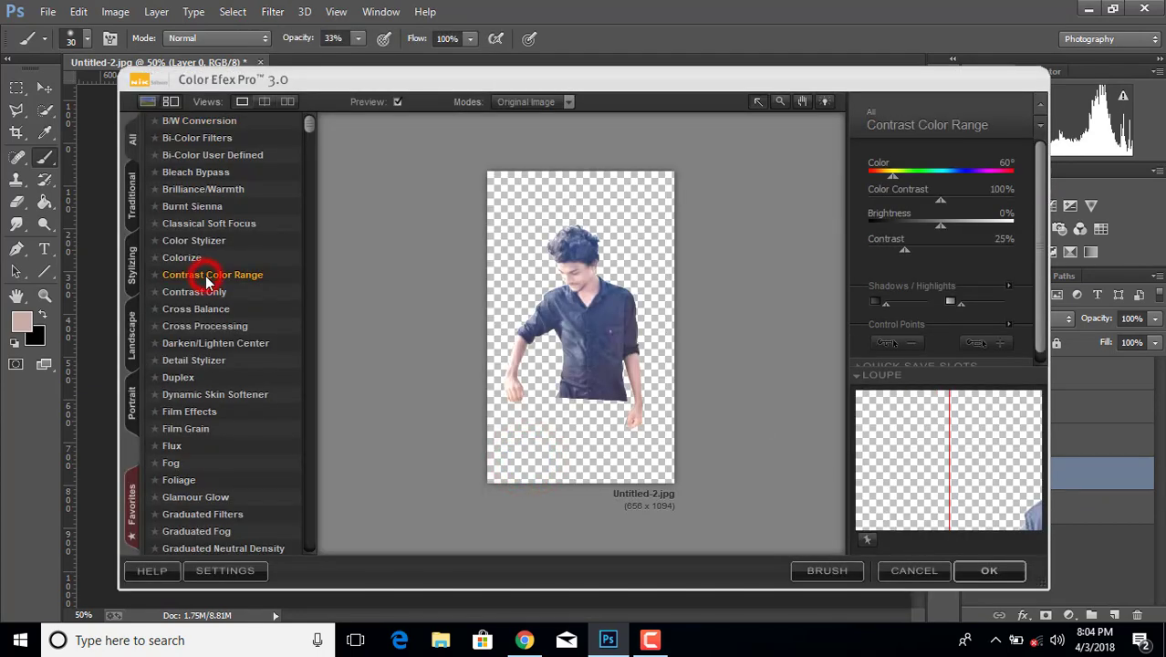
left_click_drag(939, 199, 954, 204)
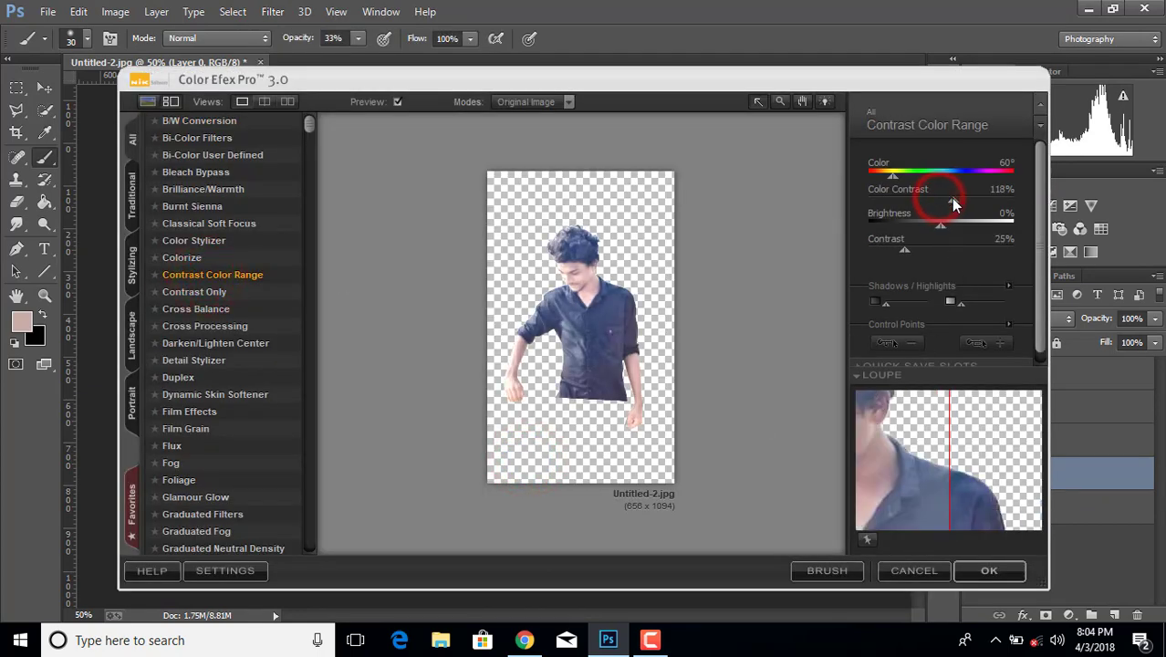
left_click(988, 570)
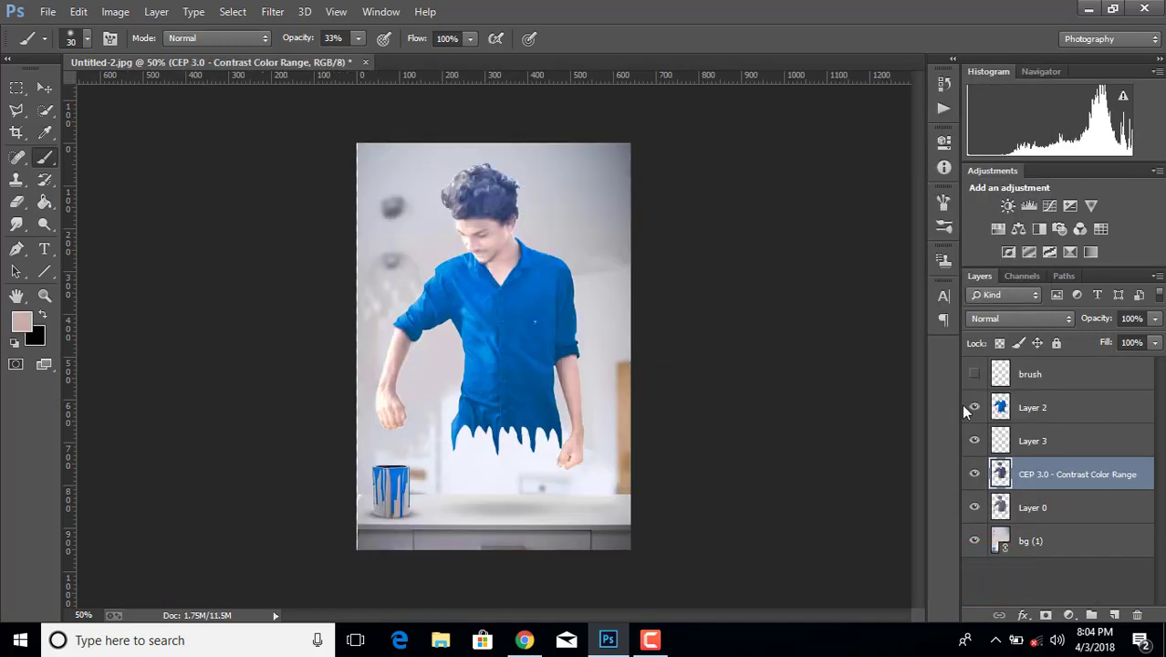
left_click(18, 224)
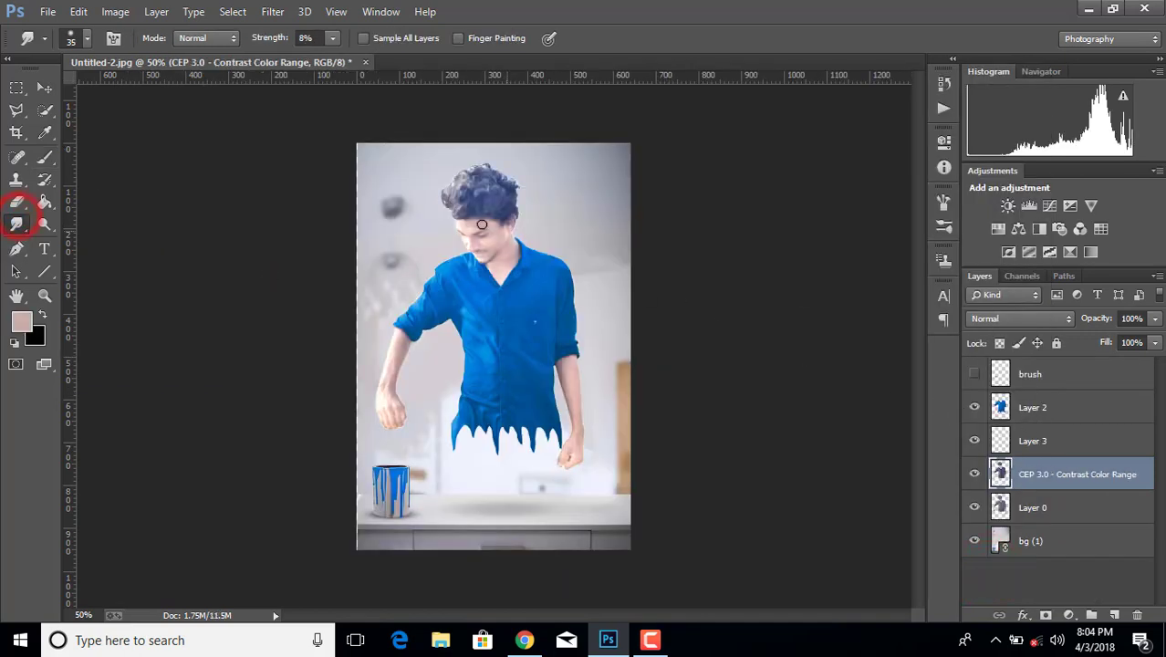
- Lightly smudge the hair, shirt collar and upper arm
left_click_drag(477, 223, 485, 227)
left_click_drag(495, 276, 498, 267)
left_click_drag(403, 345, 399, 345)
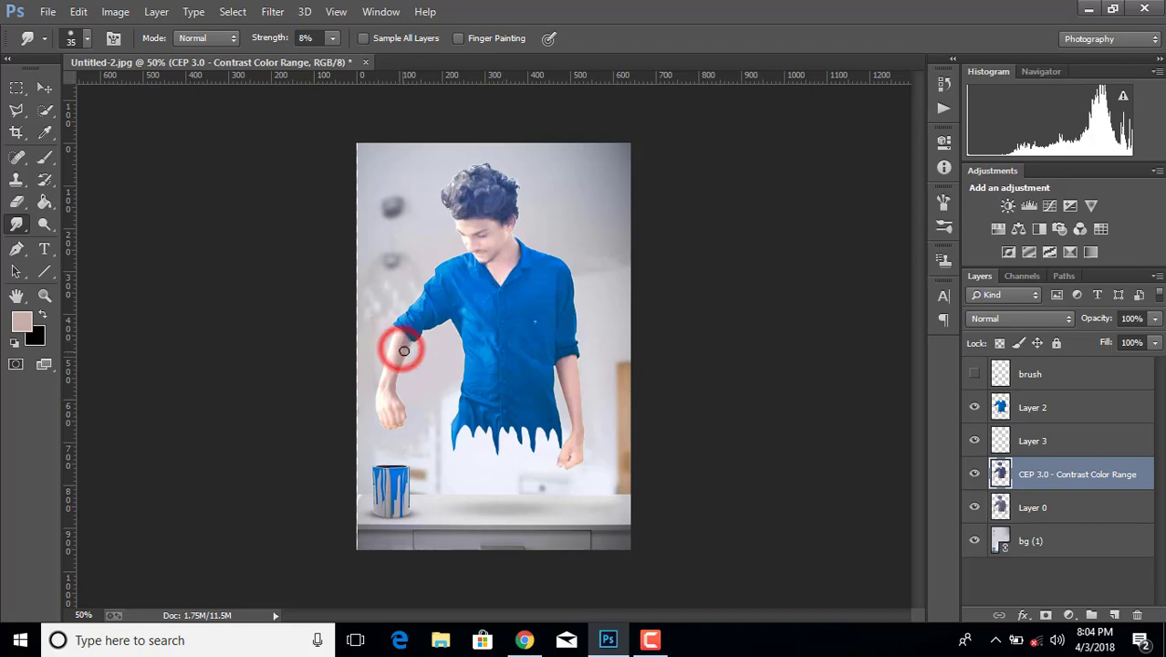
- Show the paintbrush layer again and flatten everything into one Background layer
right_click(1071, 479)
left_click(756, 520)
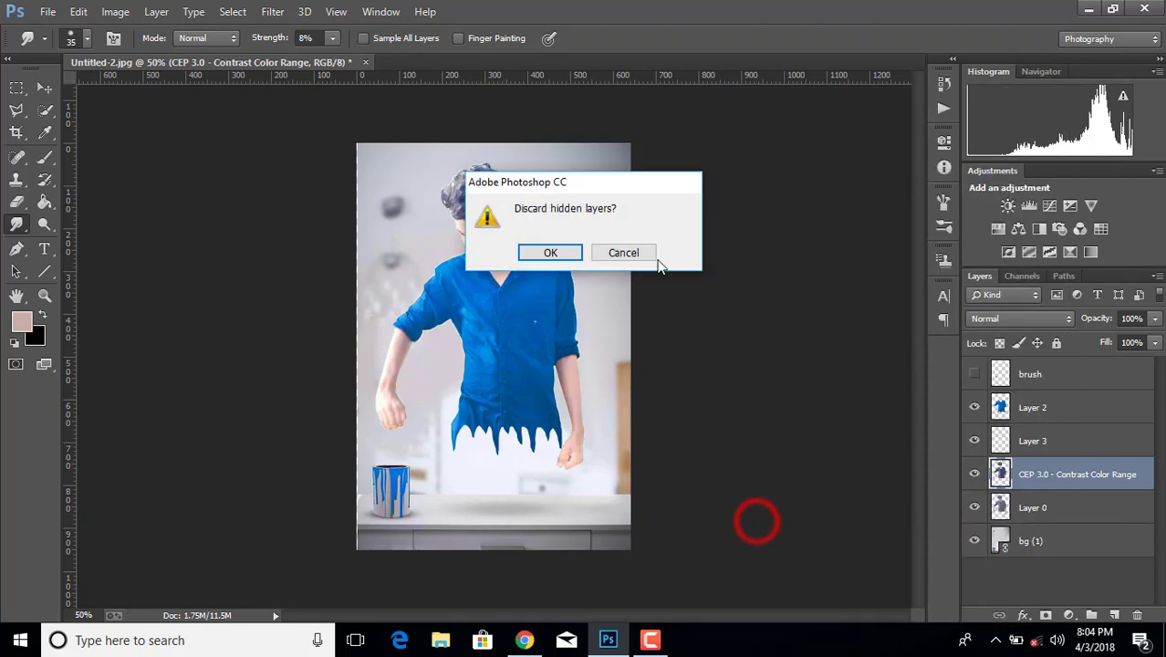
left_click(609, 254)
left_click(975, 374)
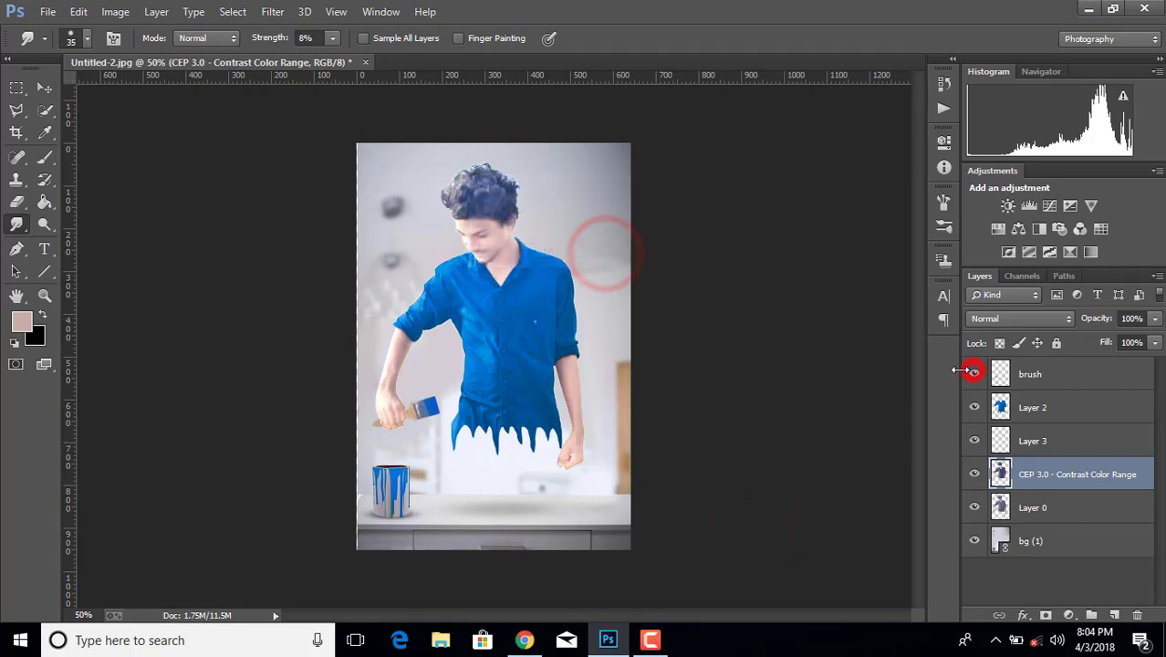
right_click(1117, 498)
left_click(790, 525)
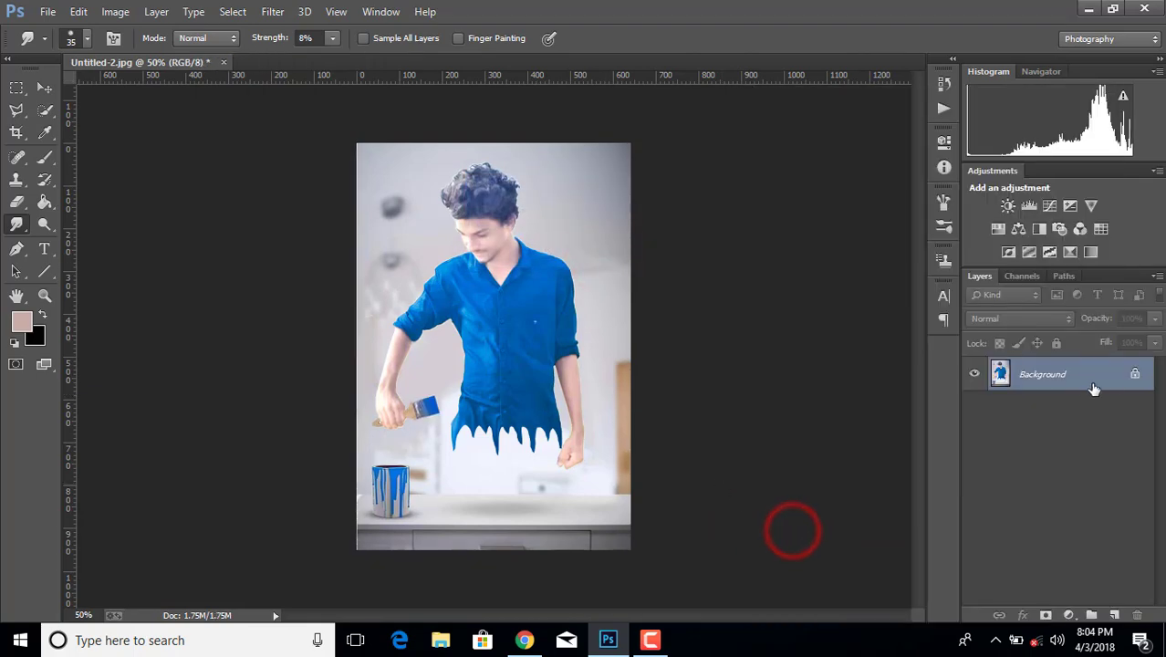
- Save a JPEG copy named 'Untitled-2hfhhjh' to the Desktop, reaching JPEG Options at quality 12
left_click(50, 11)
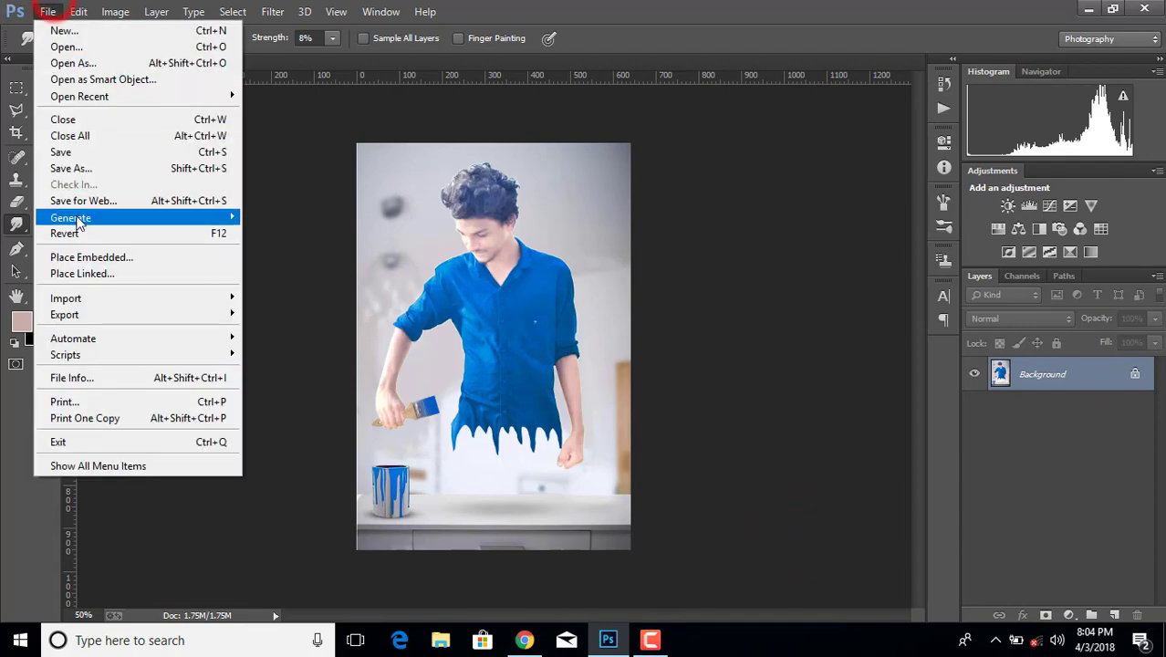
left_click(105, 166)
left_click(180, 419)
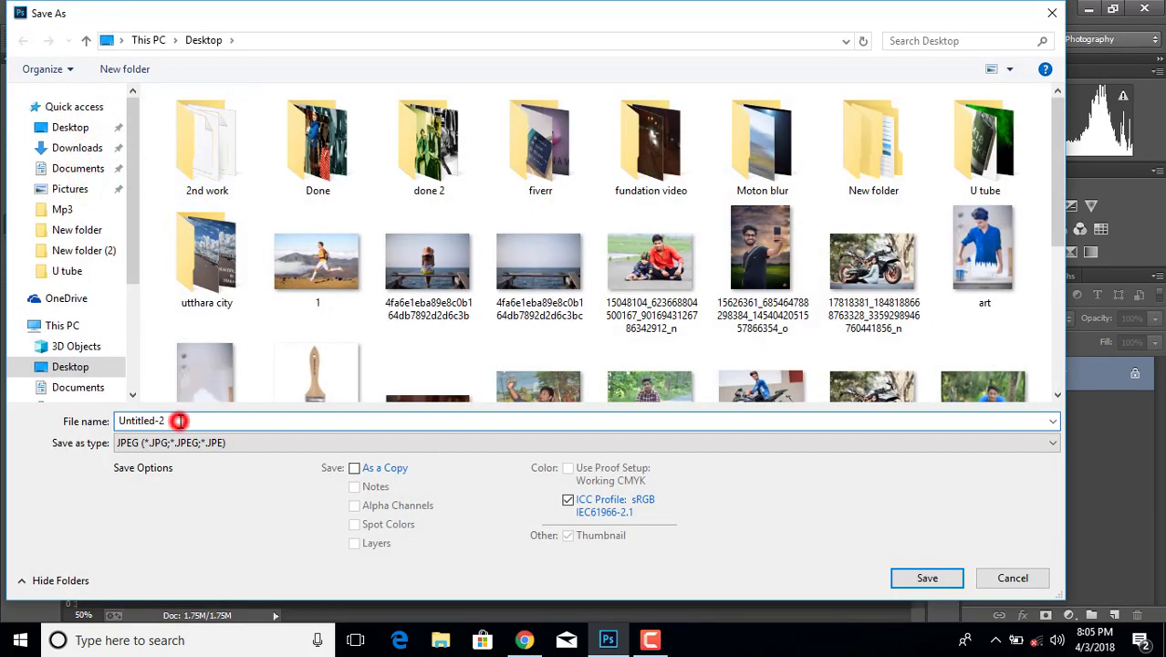
type("hfhjjh")
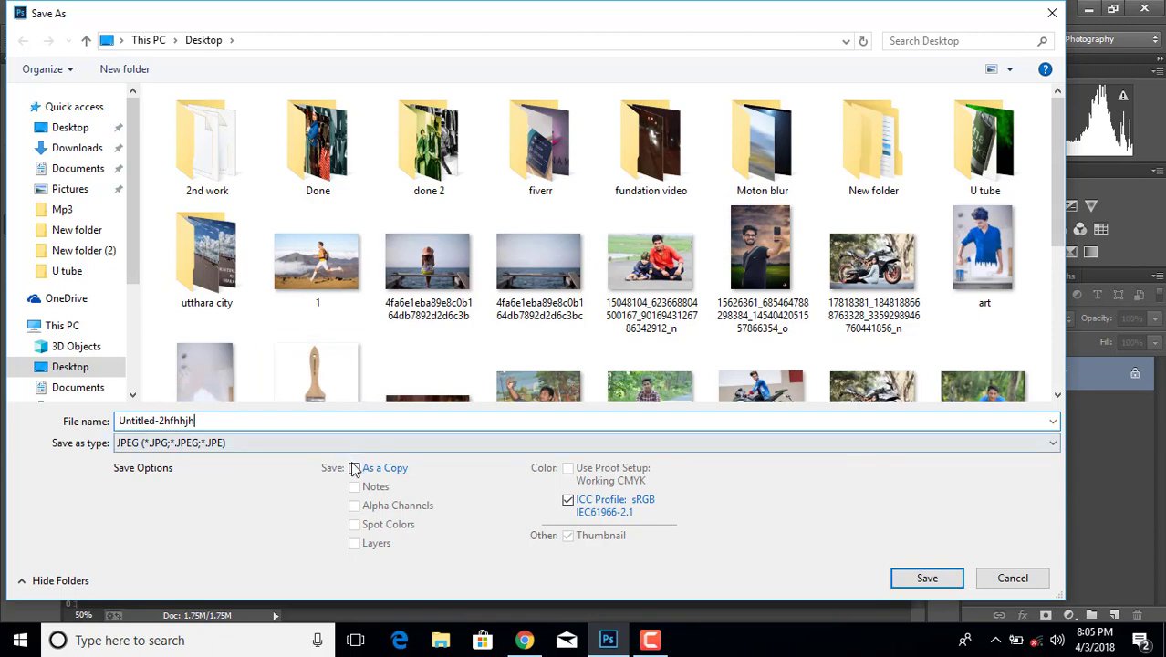
left_click(354, 467)
left_click(912, 579)
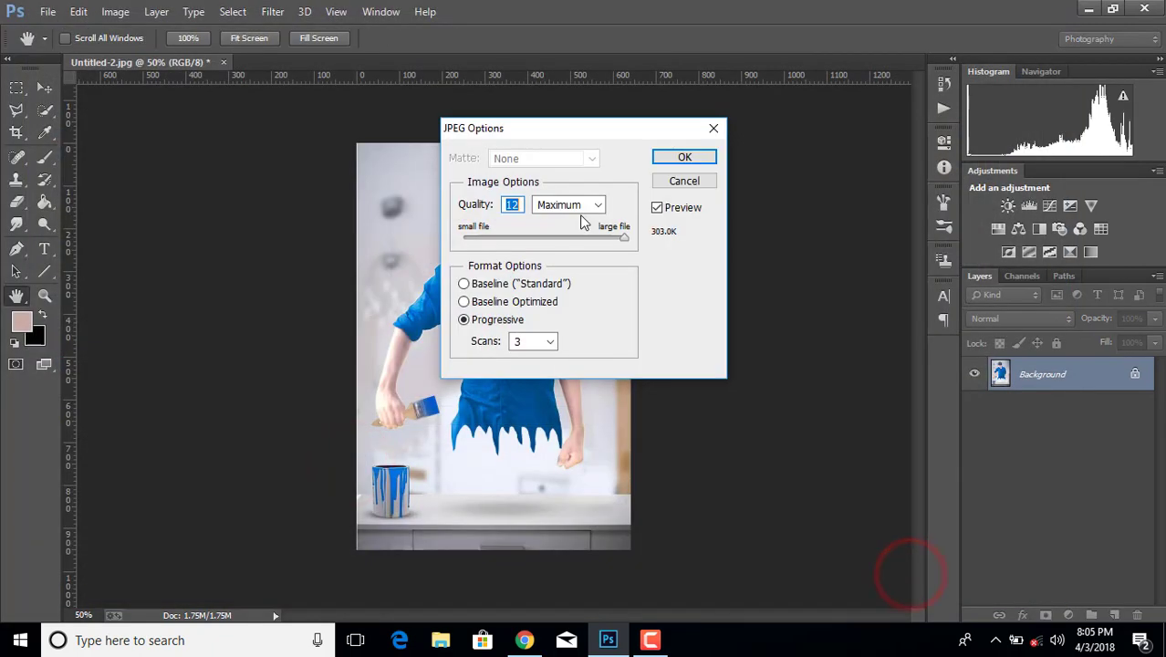